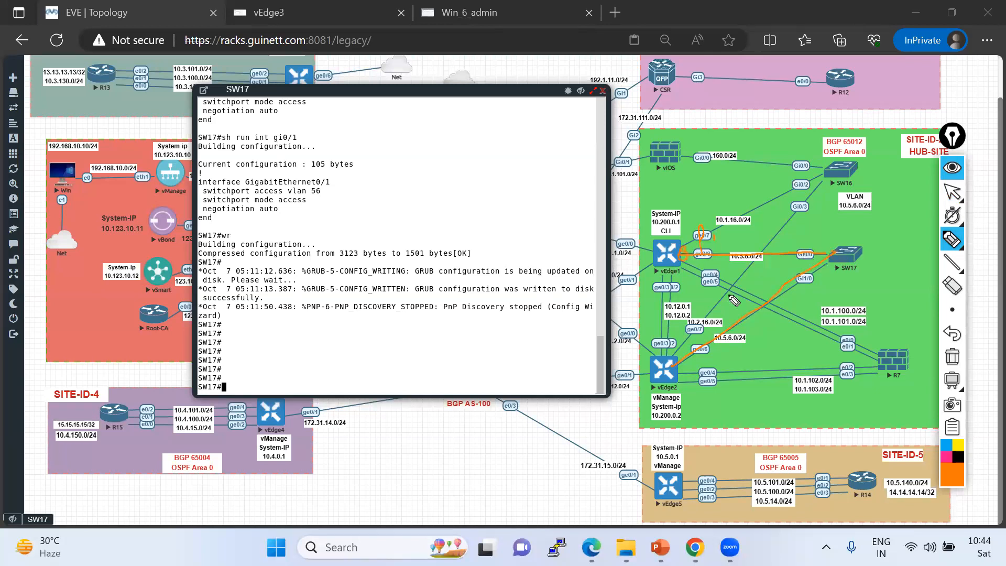
drag(701, 367, 693, 374)
click(952, 356)
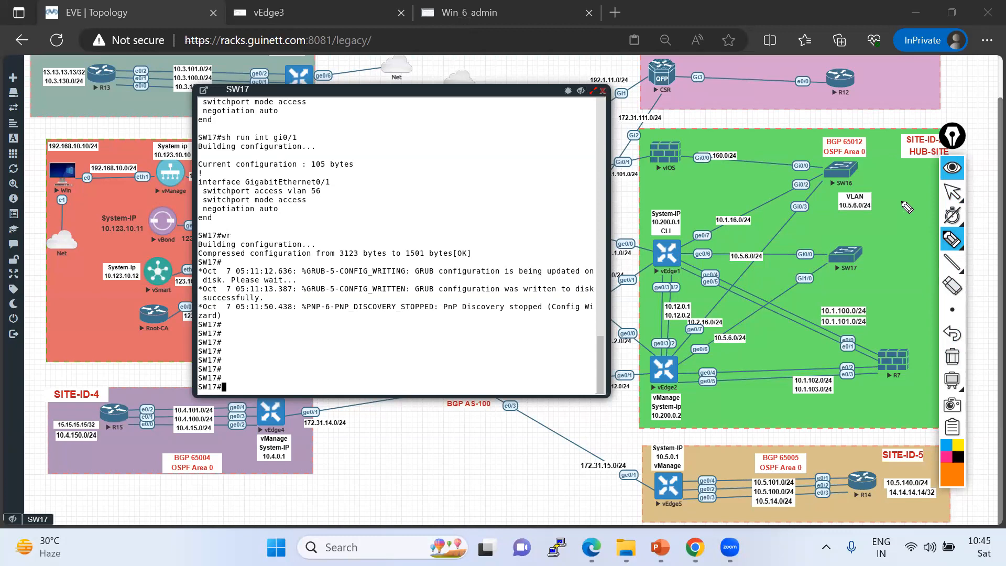
Pop the SW17 console out into its own browser tab and return to the EVE topology.
click(953, 192)
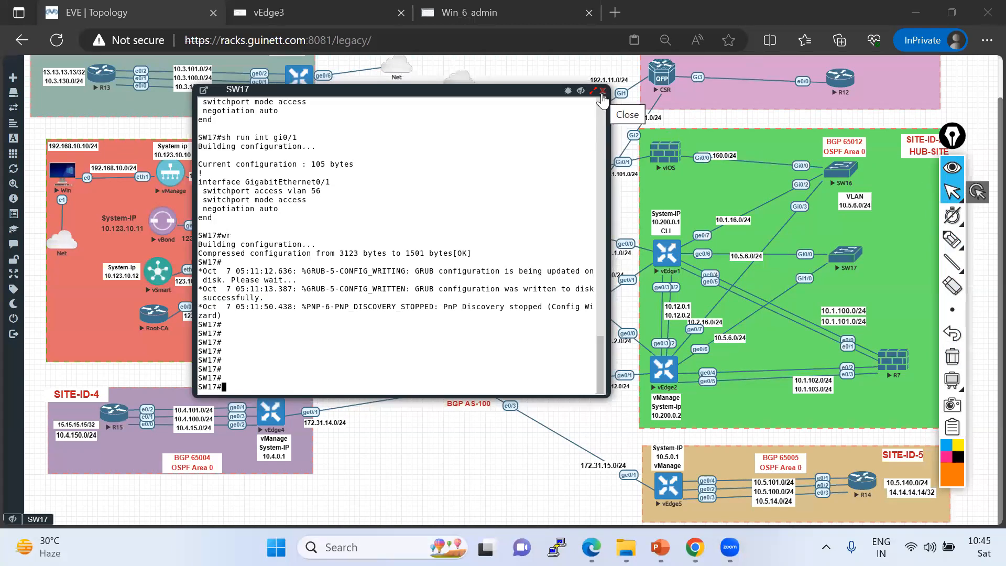
click(203, 90)
click(202, 90)
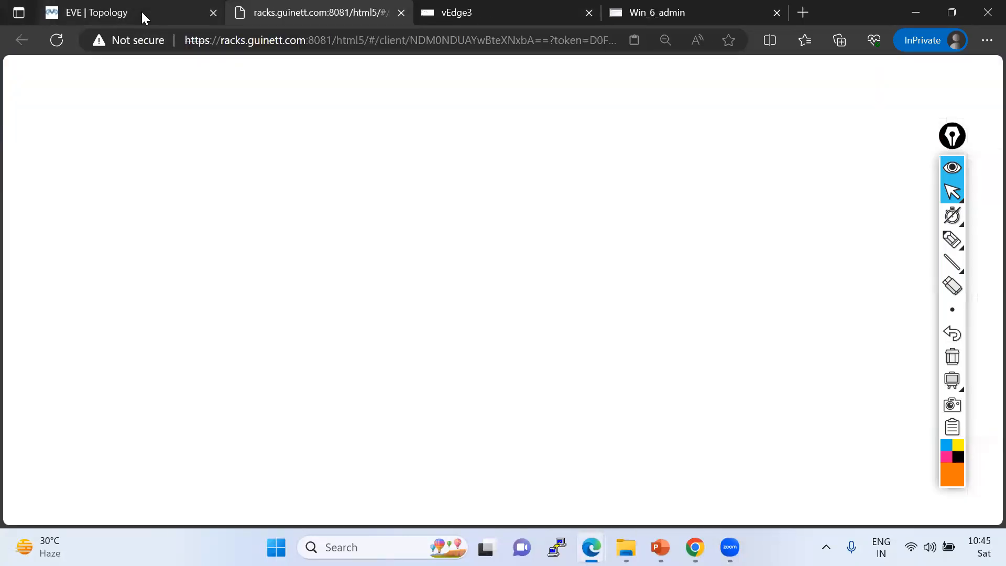
click(126, 12)
click(952, 240)
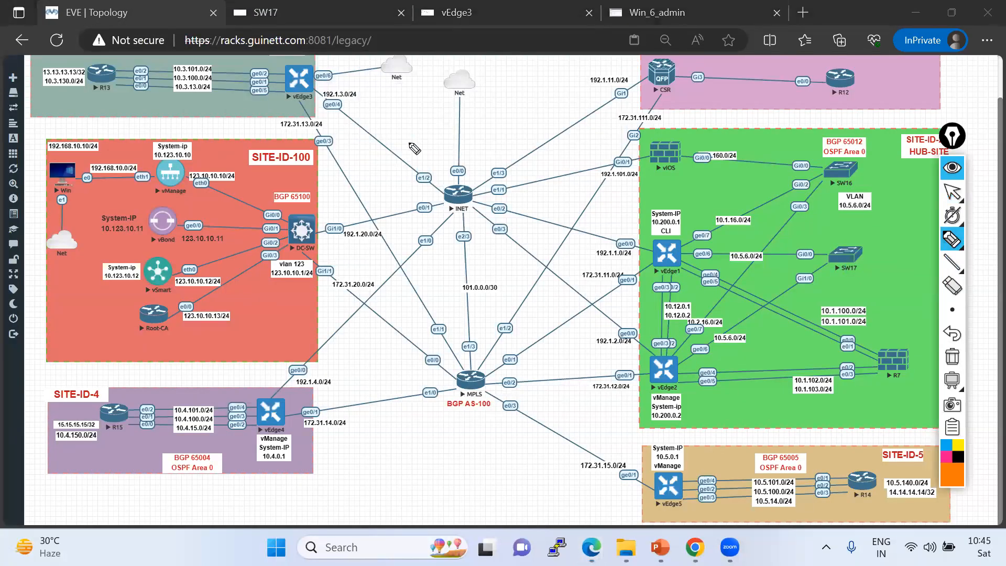
mouse_move(266, 97)
mouse_down()
mouse_move(275, 104)
mouse_move(250, 99)
mouse_up()
drag(237, 436, 236, 433)
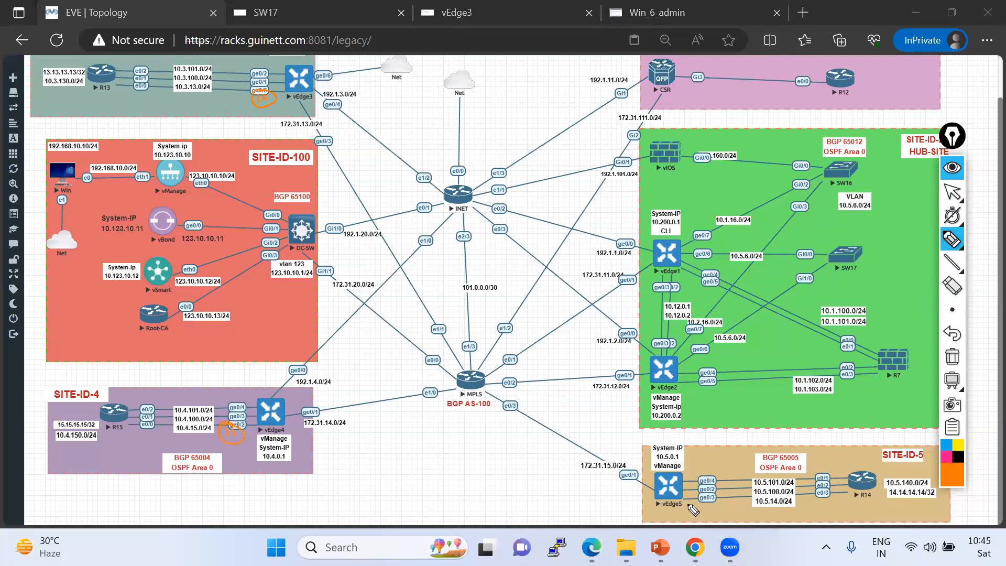
mouse_move(702, 507)
mouse_down()
mouse_move(693, 496)
mouse_move(699, 502)
mouse_up()
drag(828, 256, 681, 257)
drag(687, 361, 837, 266)
mouse_move(728, 457)
mouse_down()
mouse_move(770, 460)
mouse_move(776, 450)
mouse_move(764, 436)
mouse_move(737, 444)
mouse_up()
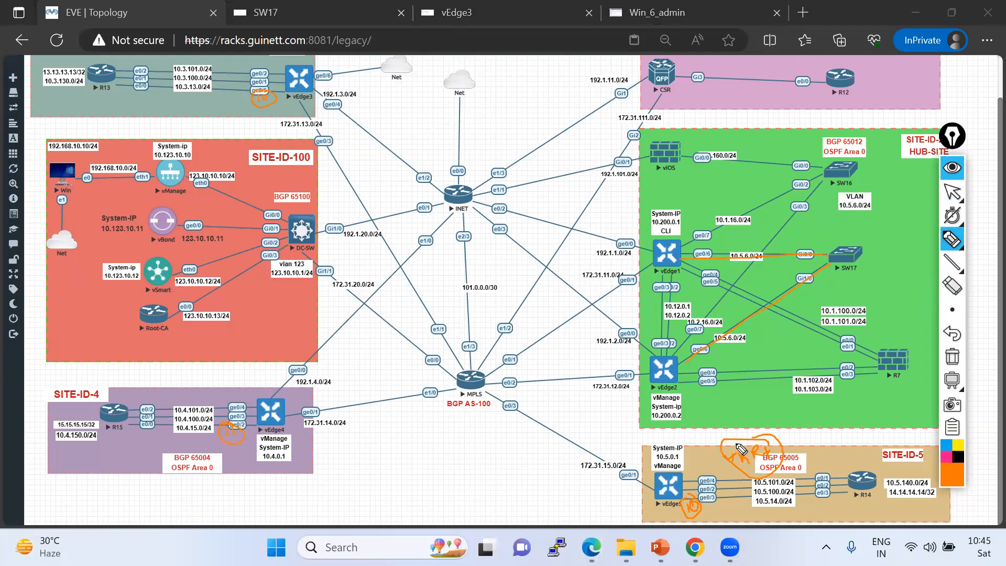
drag(705, 479, 688, 489)
drag(232, 90, 264, 66)
drag(746, 232, 731, 241)
click(953, 358)
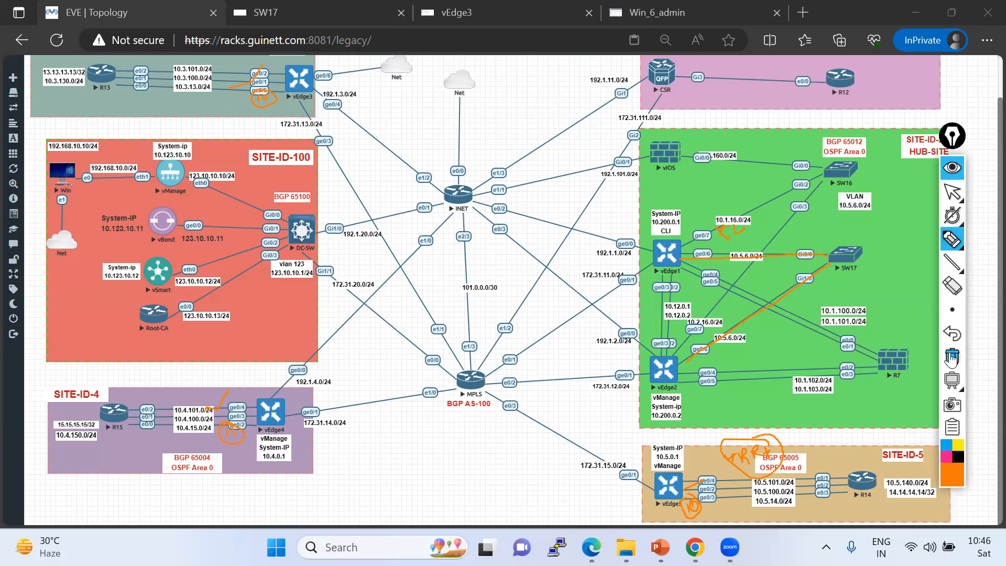
click(953, 192)
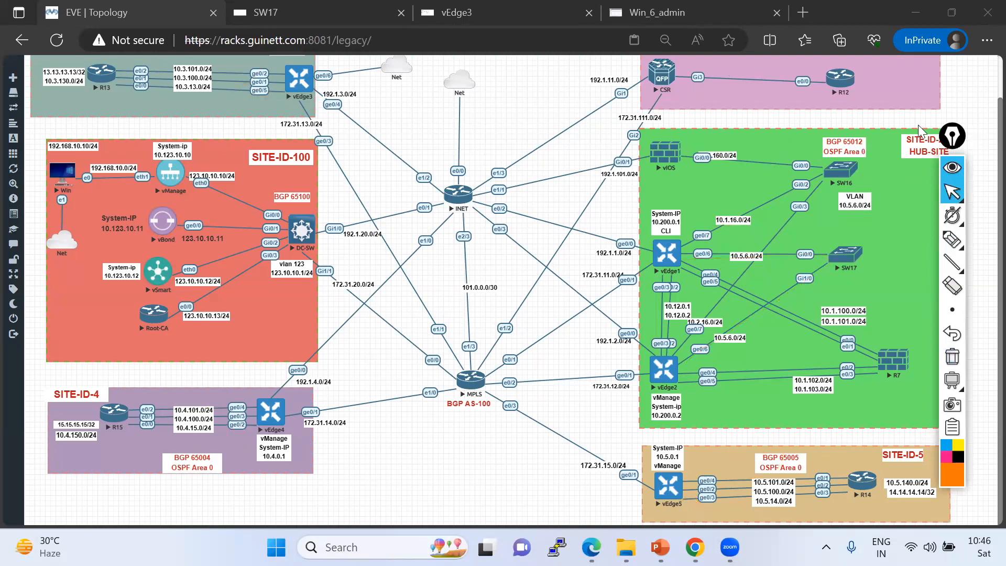
Switch to the Win_6_admin session and open the feature templates list in vManage Configuration.
click(658, 13)
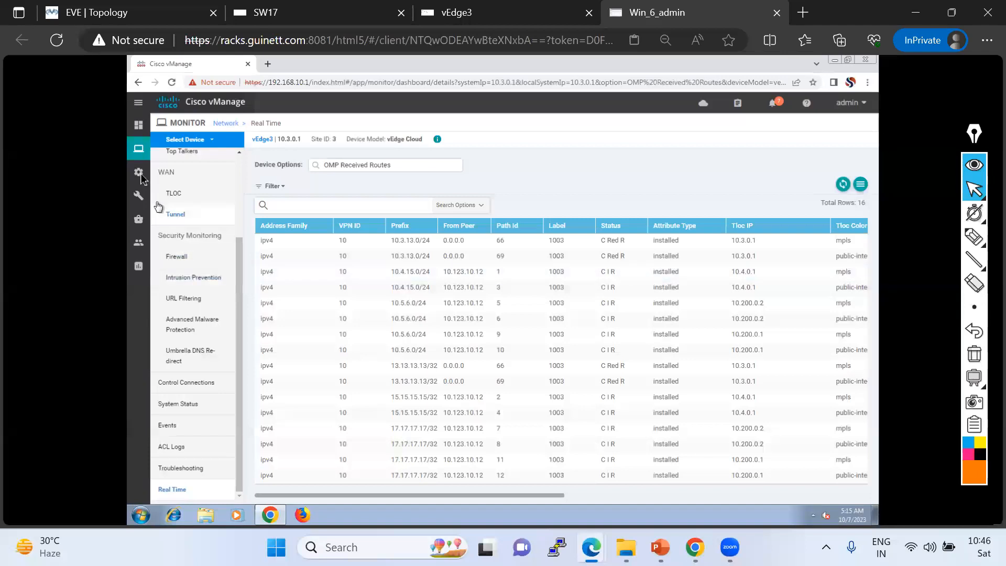
mouse_move(138, 172)
click(179, 199)
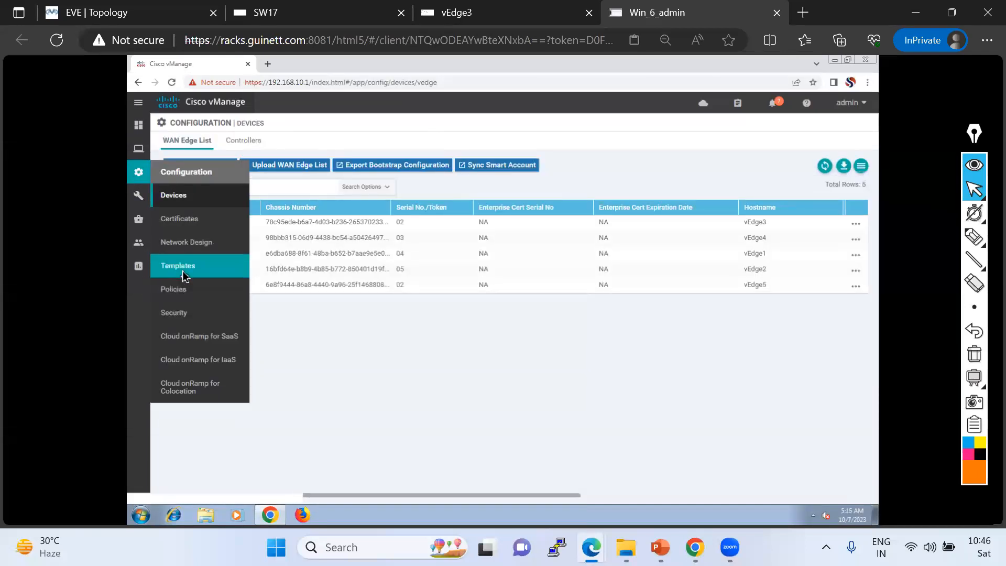
click(186, 269)
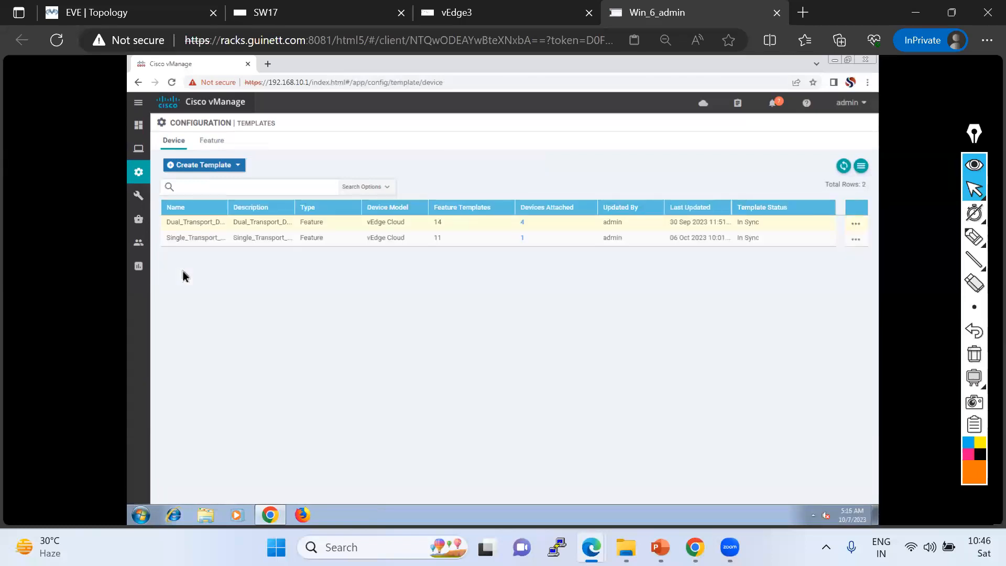
click(212, 141)
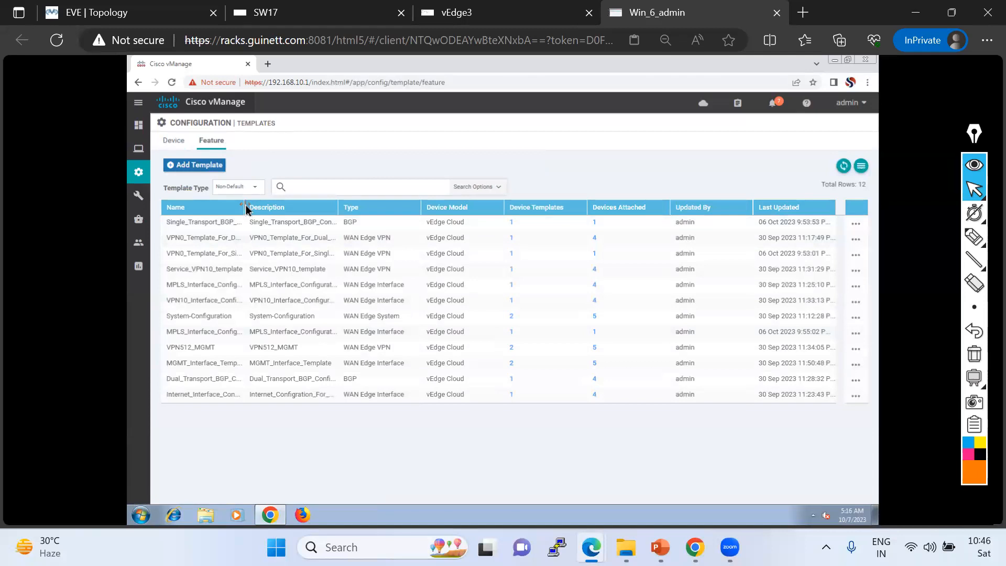
Widen the name column and view the Service_VPN10_template feature template's settings, scrolling through its sections.
drag(244, 206, 330, 261)
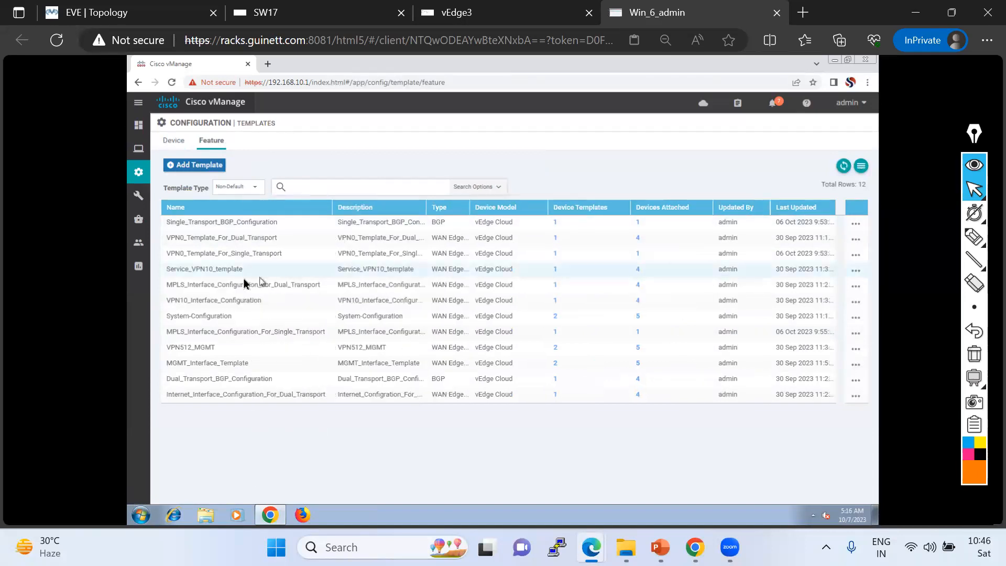
click(204, 274)
click(214, 304)
click(214, 271)
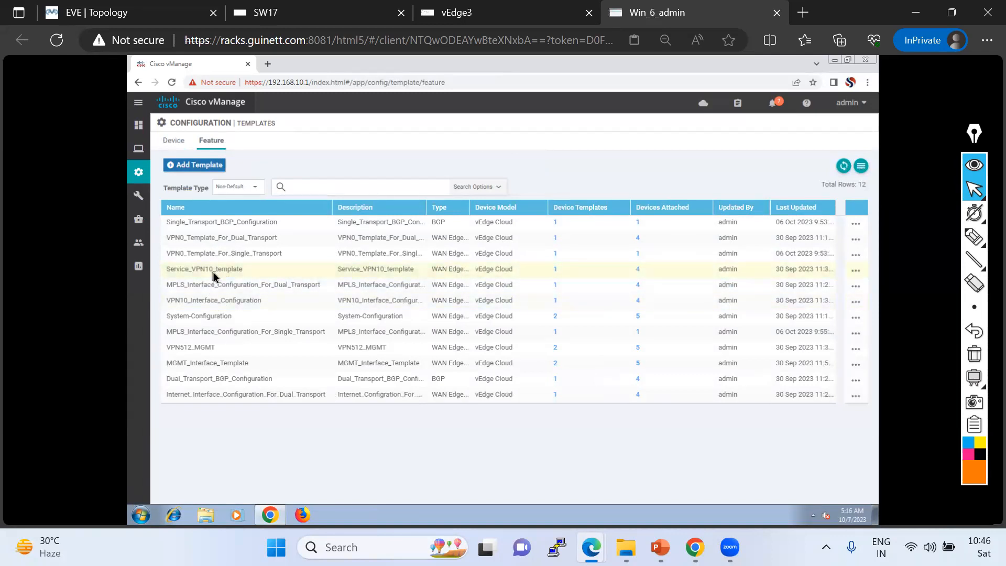
click(856, 270)
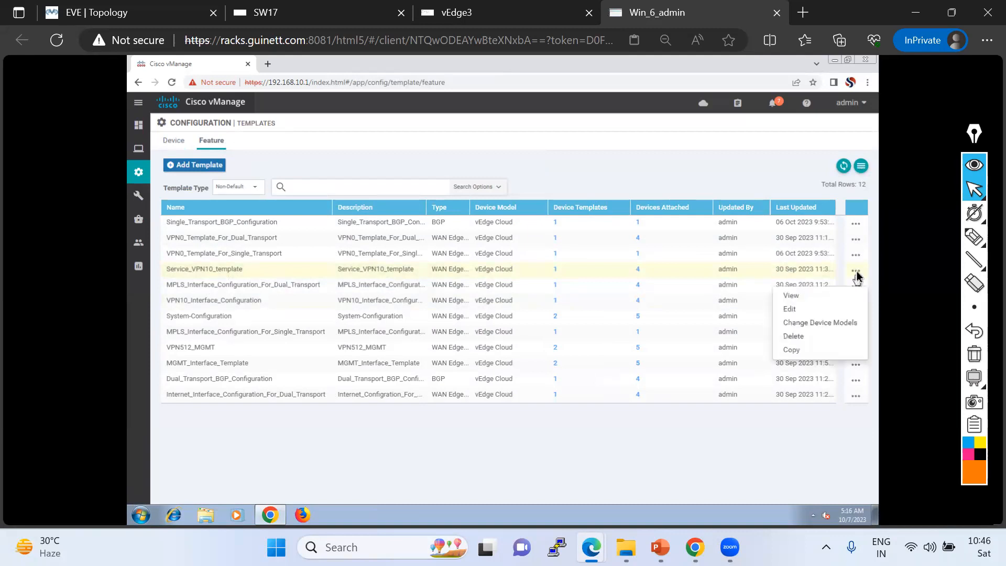
click(799, 299)
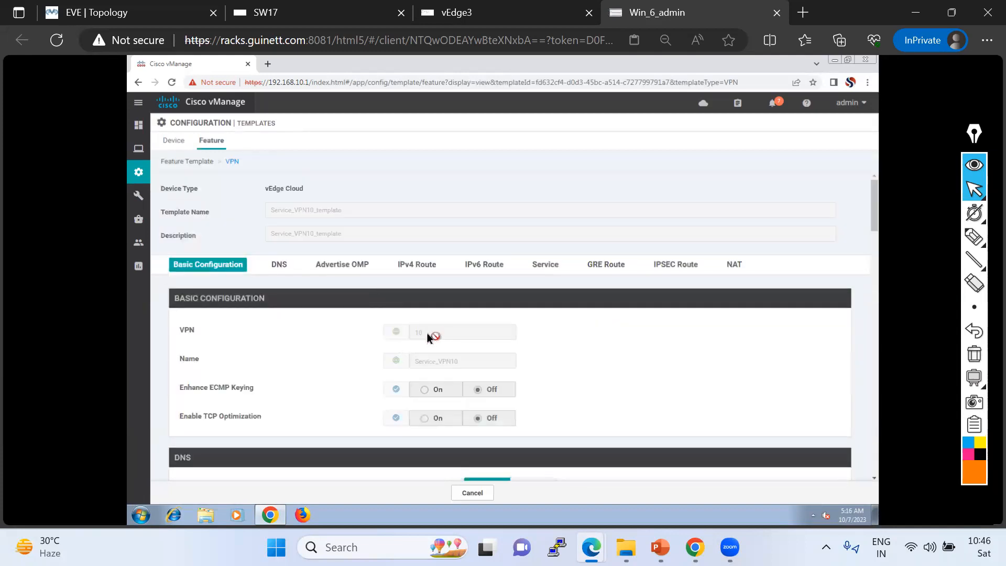
scroll(449, 360, down, 15)
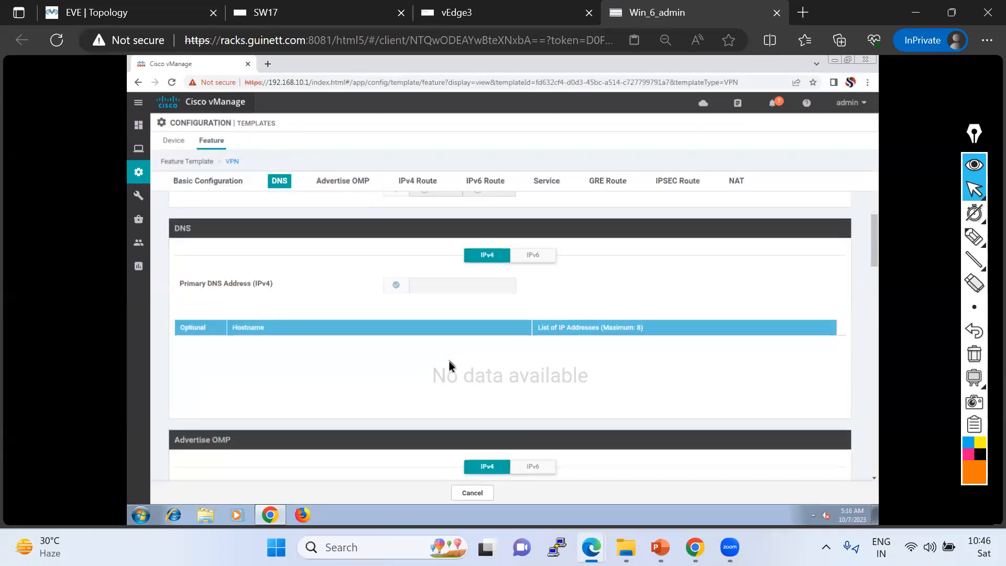
scroll(449, 360, down, 4)
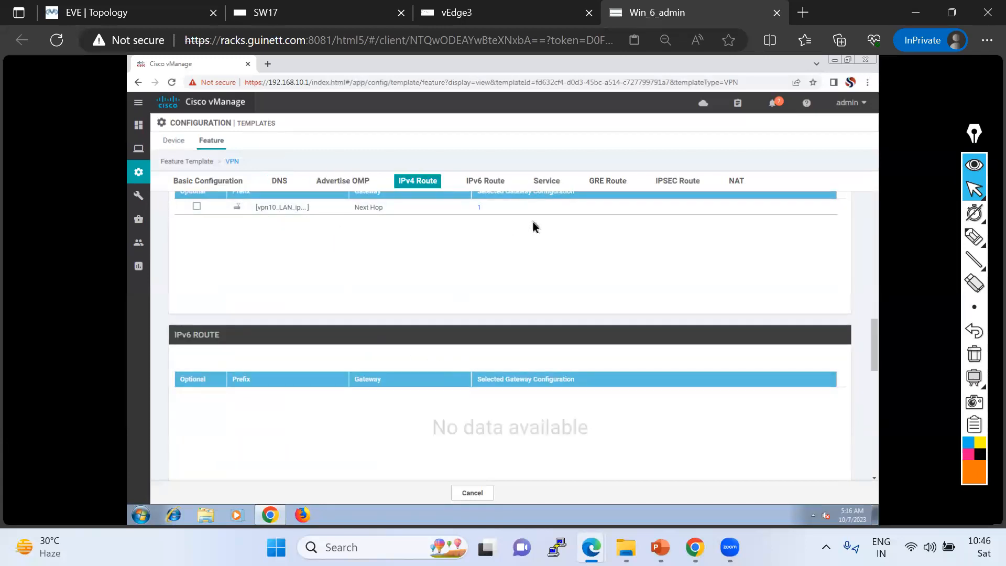
Return to the feature templates list, widen the name column and sort the list by name.
click(124, 11)
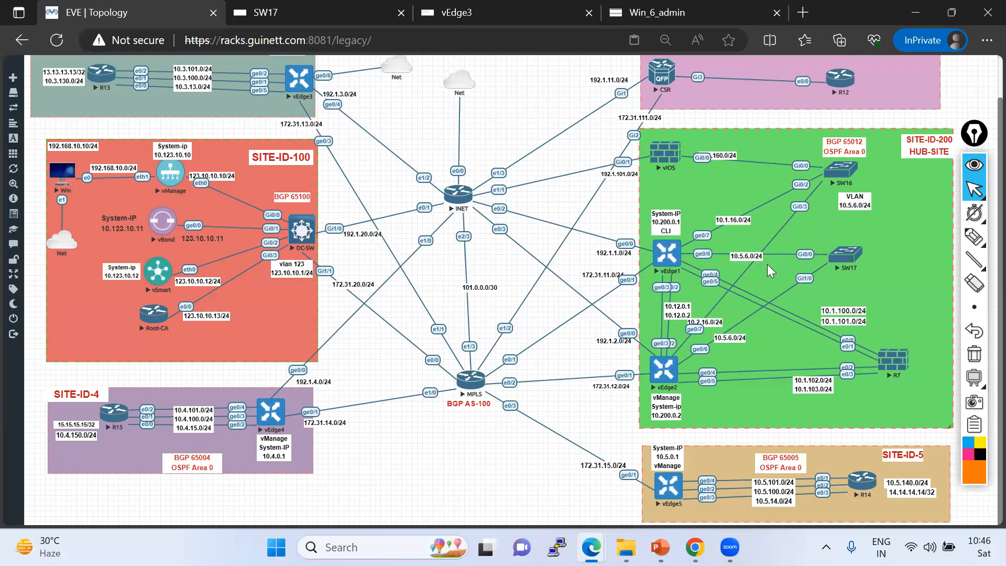
click(666, 14)
mouse_move(136, 172)
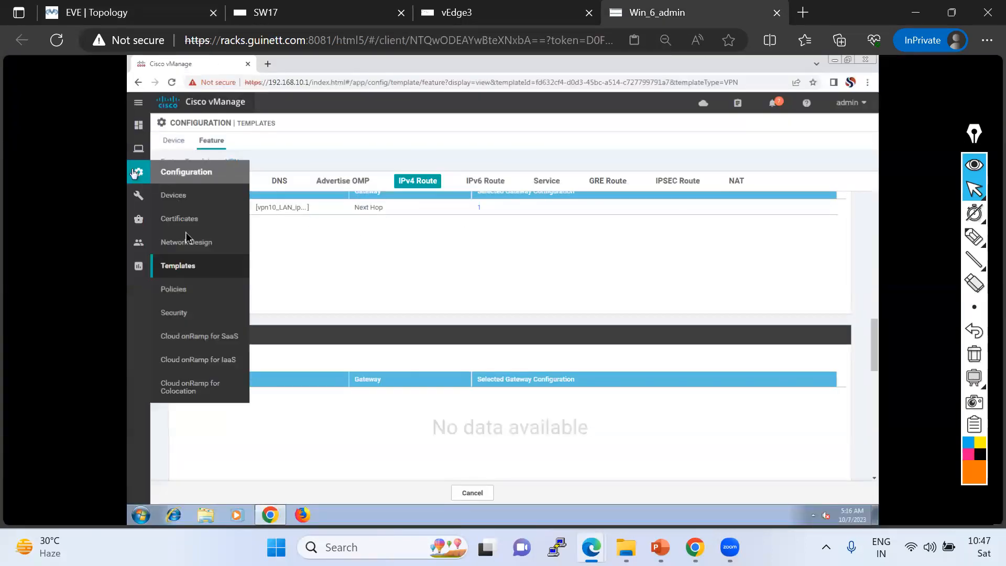
click(187, 268)
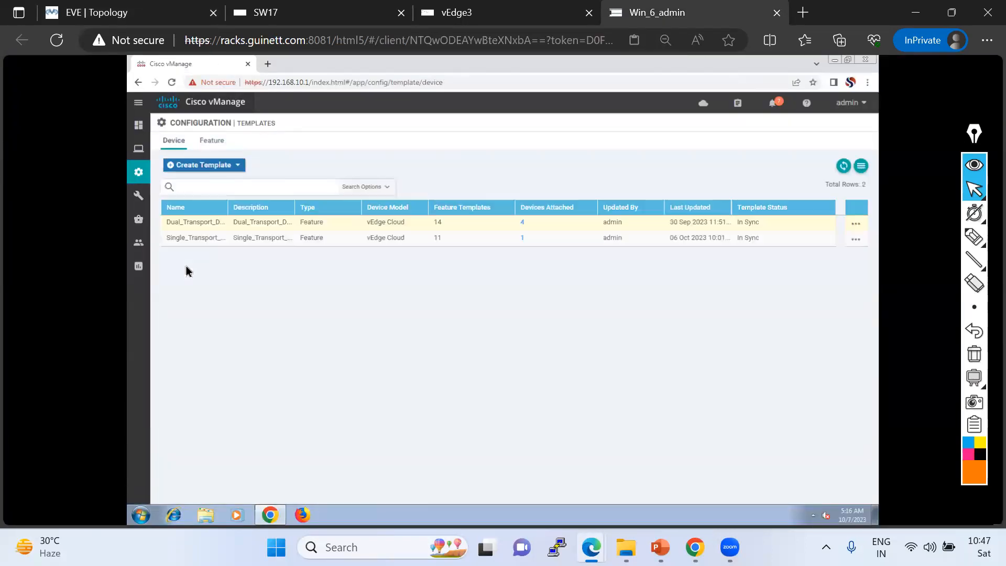
click(212, 142)
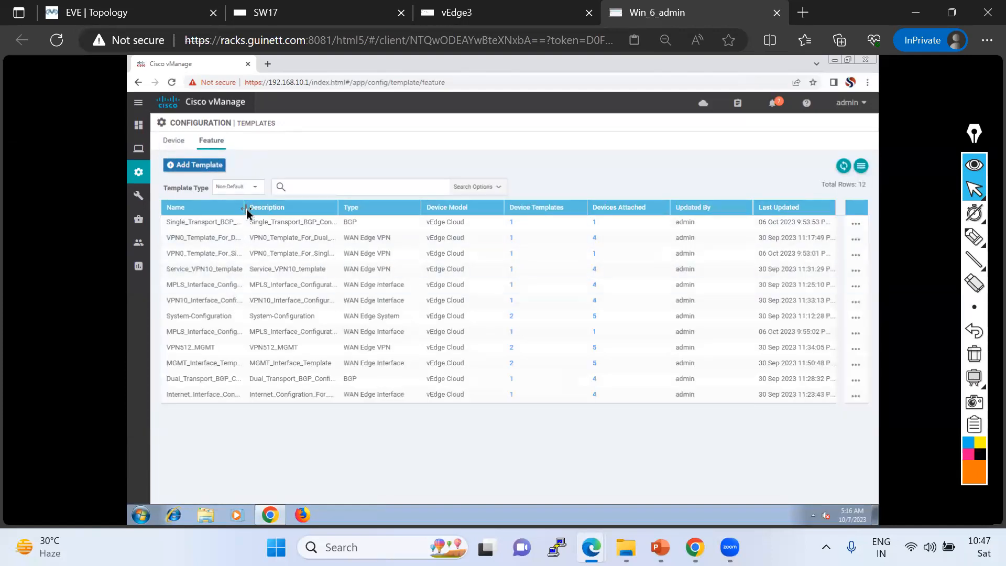
drag(245, 208, 312, 207)
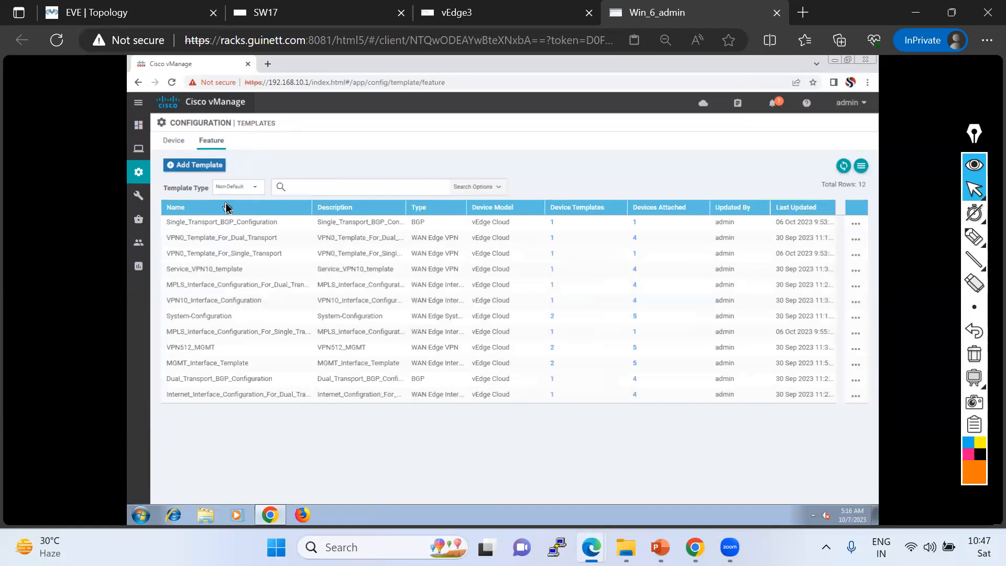
click(227, 209)
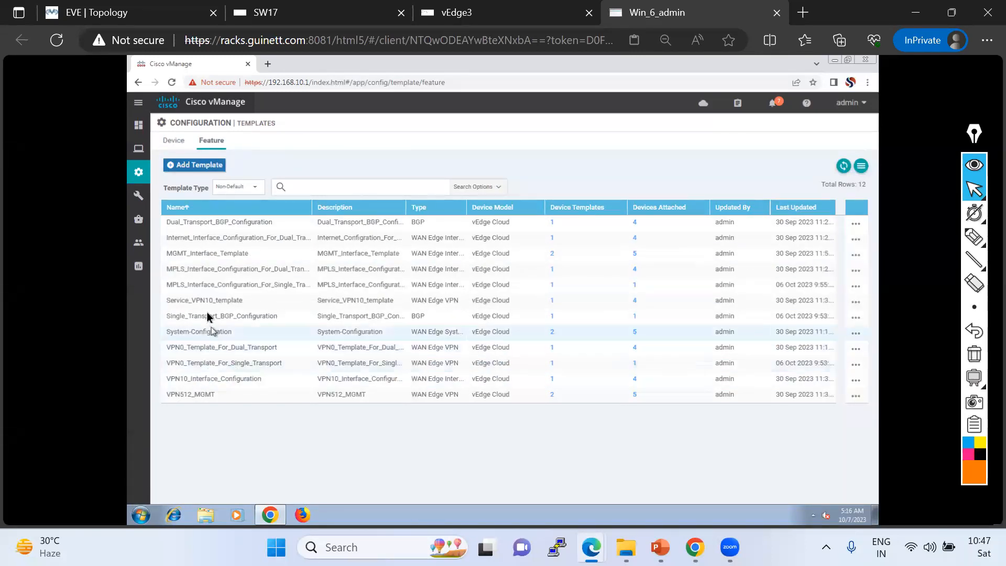
Copy the VPN10_Interface_Configuration template as VPN10_Interface_Configuration-For-DC, with the same text as its description.
click(220, 379)
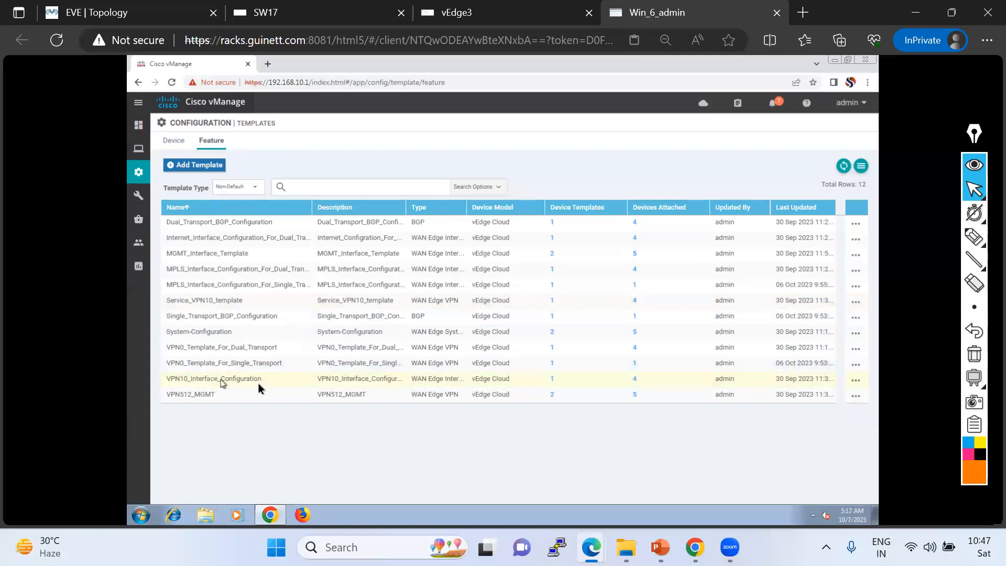
click(858, 384)
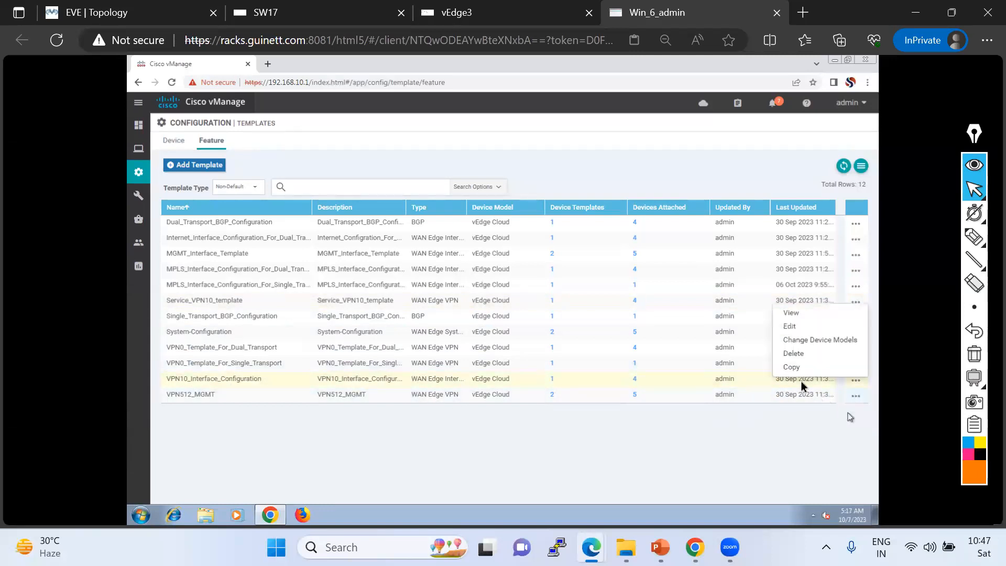
click(792, 378)
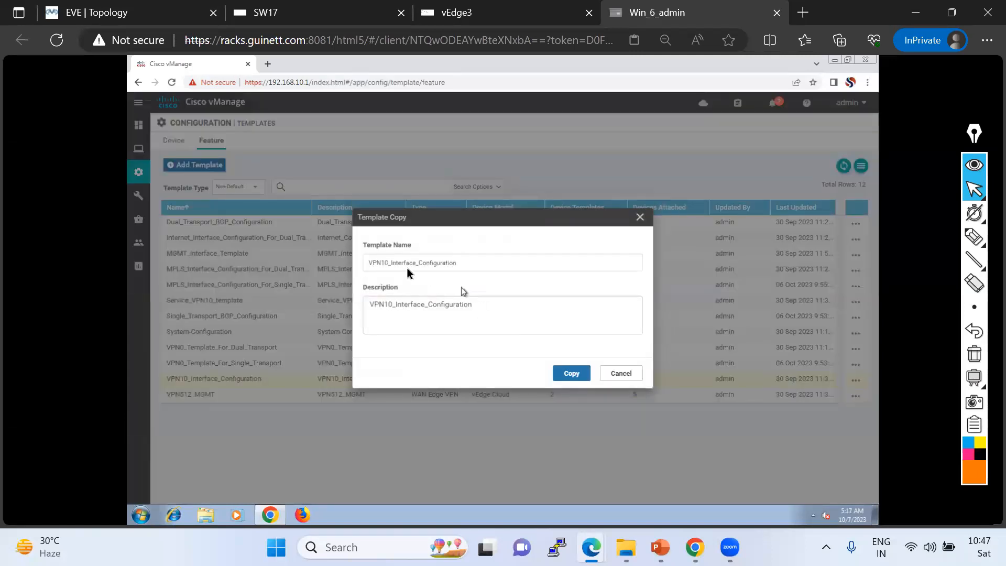
click(469, 264)
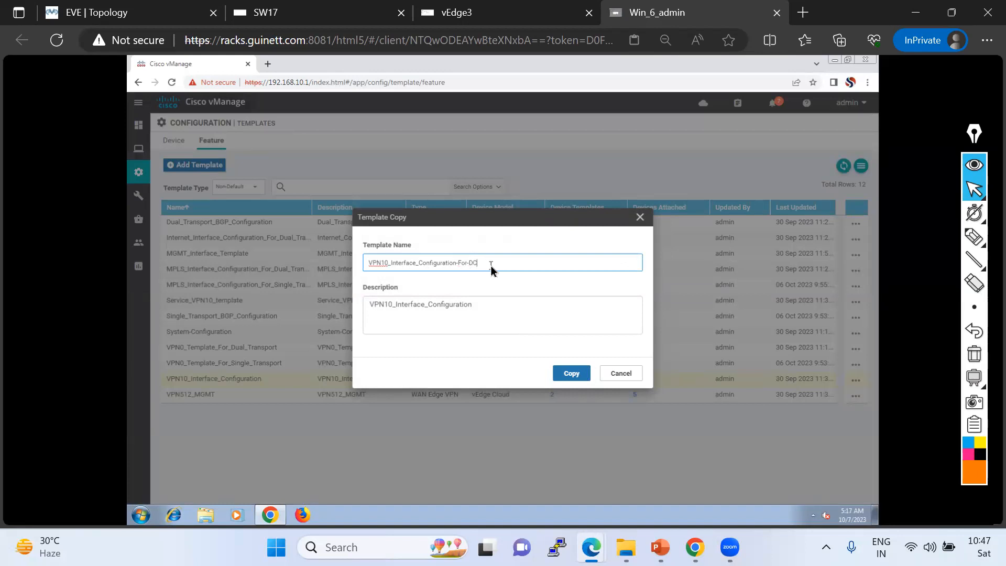
triple_click(450, 263)
triple_click(468, 309)
key(ctrl+v)
click(571, 377)
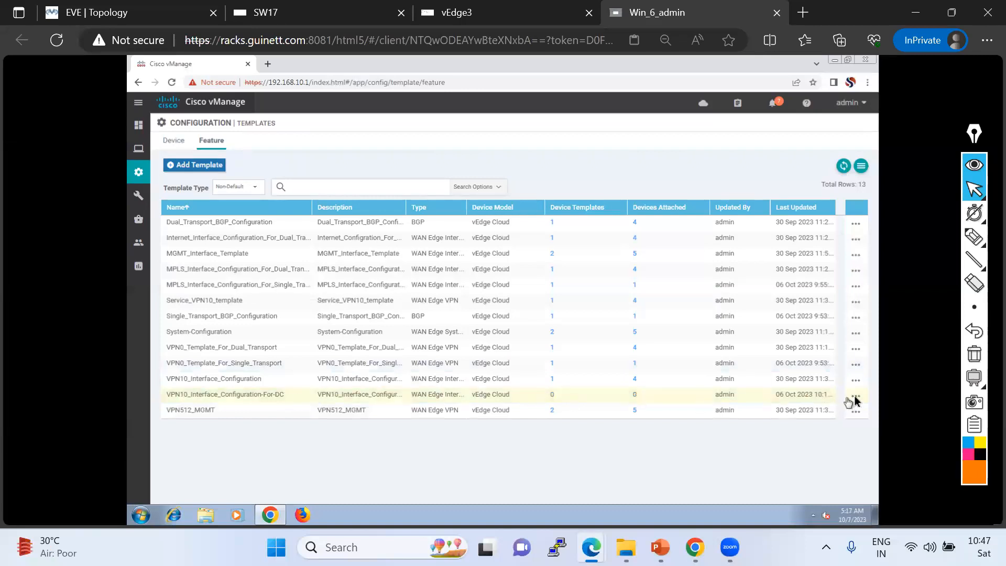
Edit the VPN10_Interface_Configuration-For-DC template and start a new VRRP entry in its VRRP section.
click(856, 397)
click(791, 338)
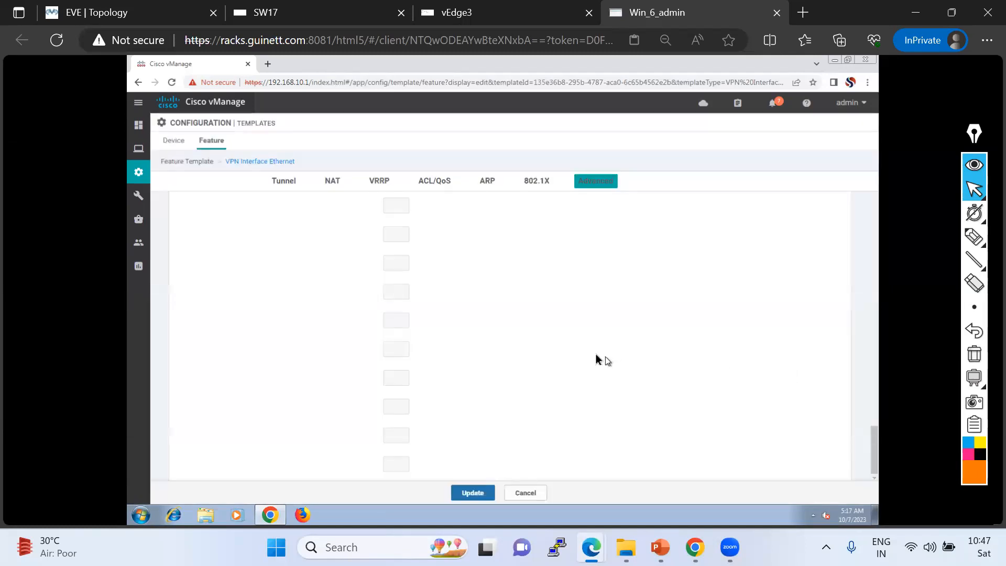
click(379, 184)
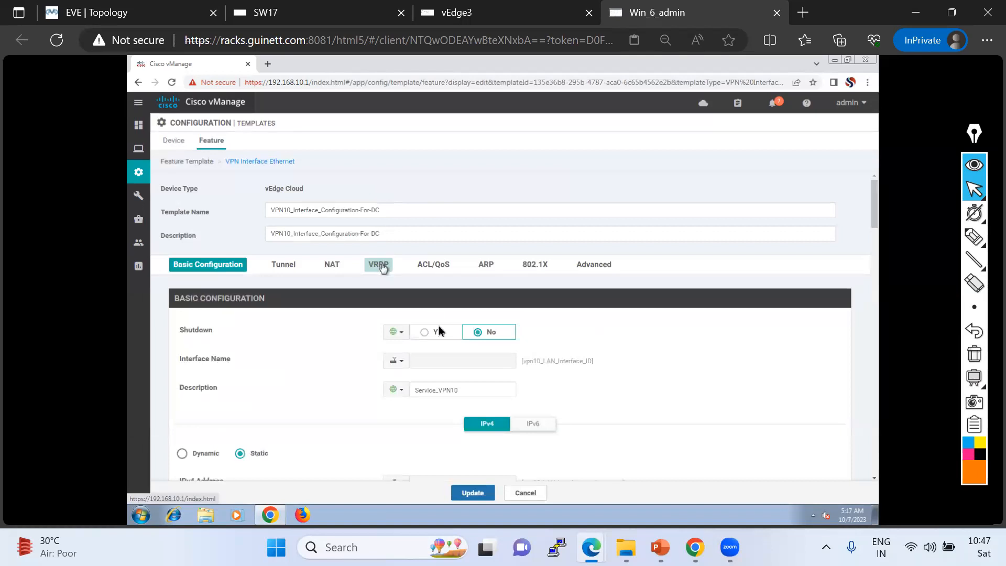
scroll(433, 350, down, 4)
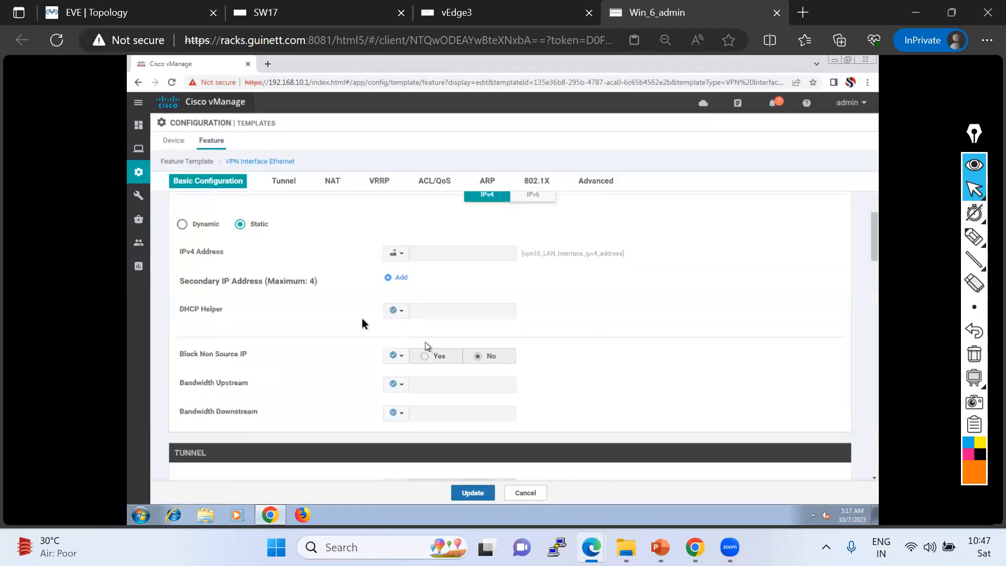
scroll(530, 301, down, 5)
scroll(525, 324, down, 7)
scroll(409, 302, up, 4)
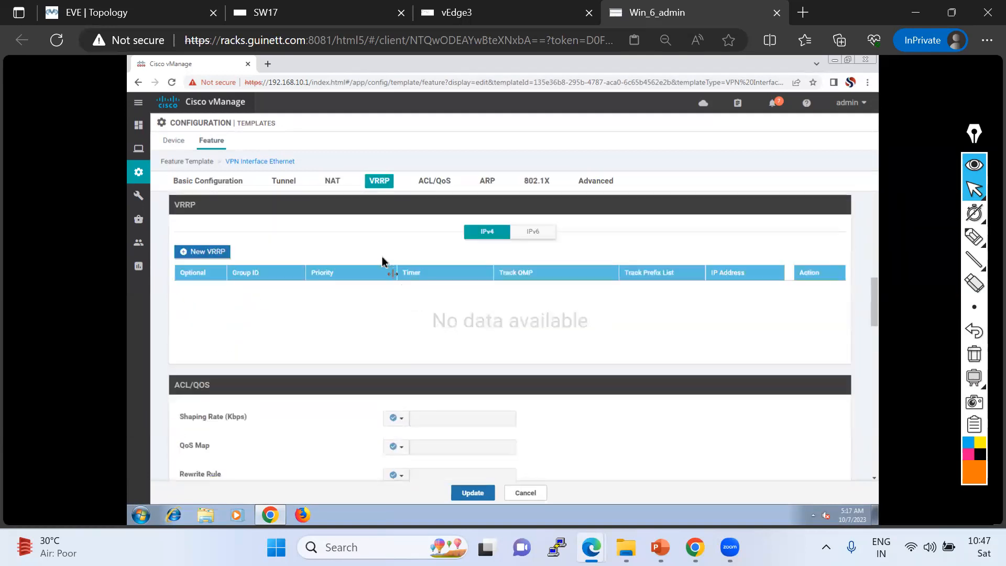
click(218, 257)
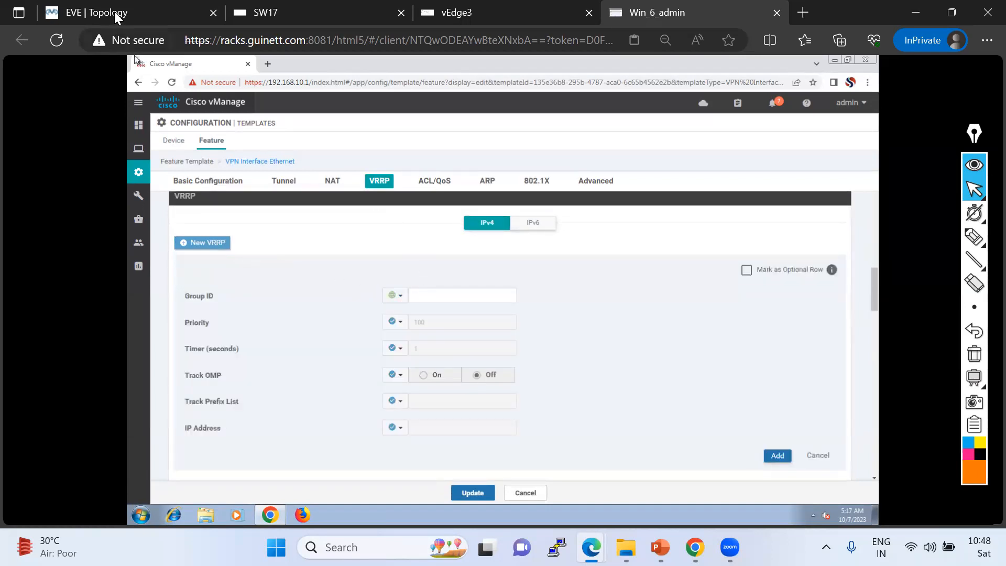
Set the new VRRP entry's Group ID to 56.
click(135, 13)
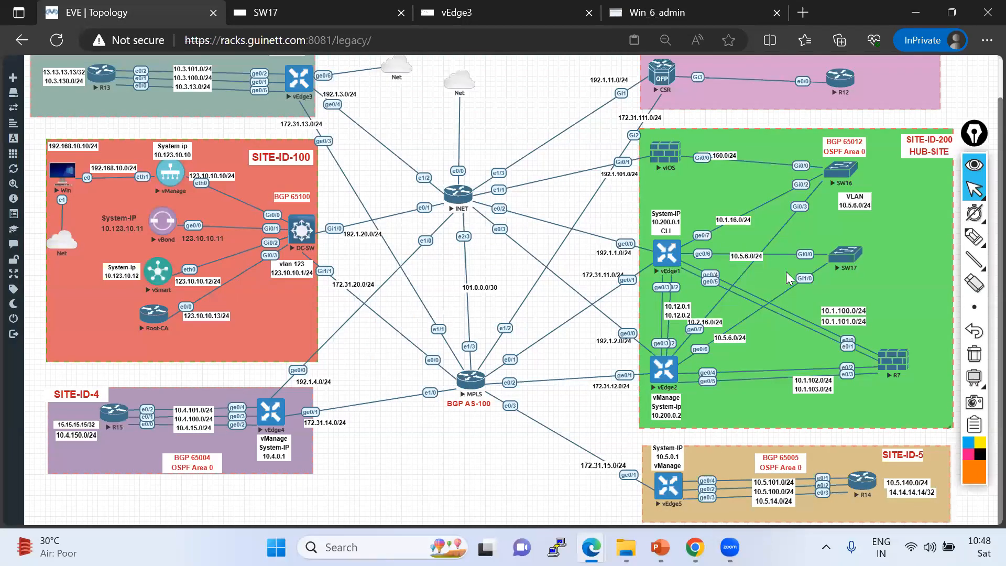
click(655, 12)
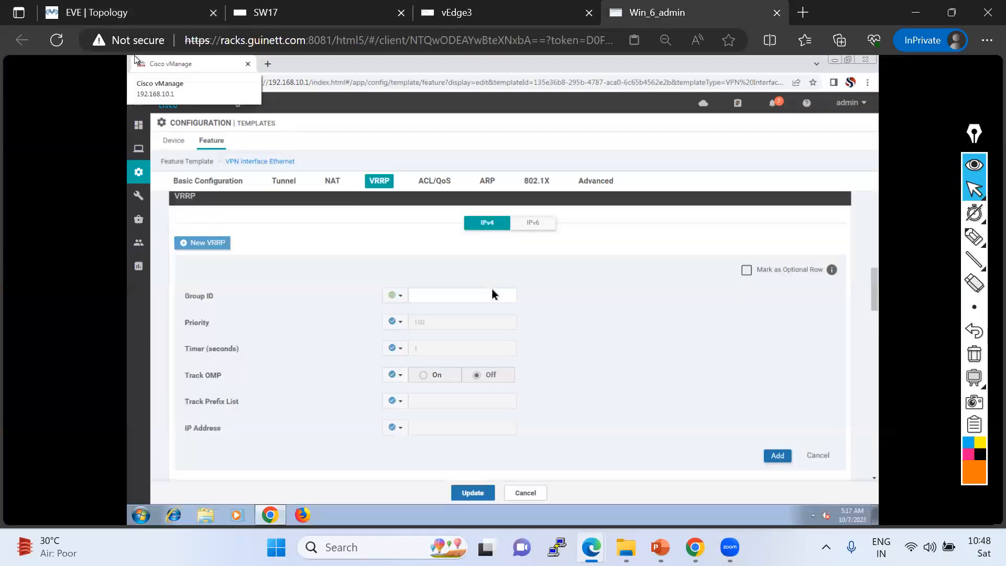
text(56)
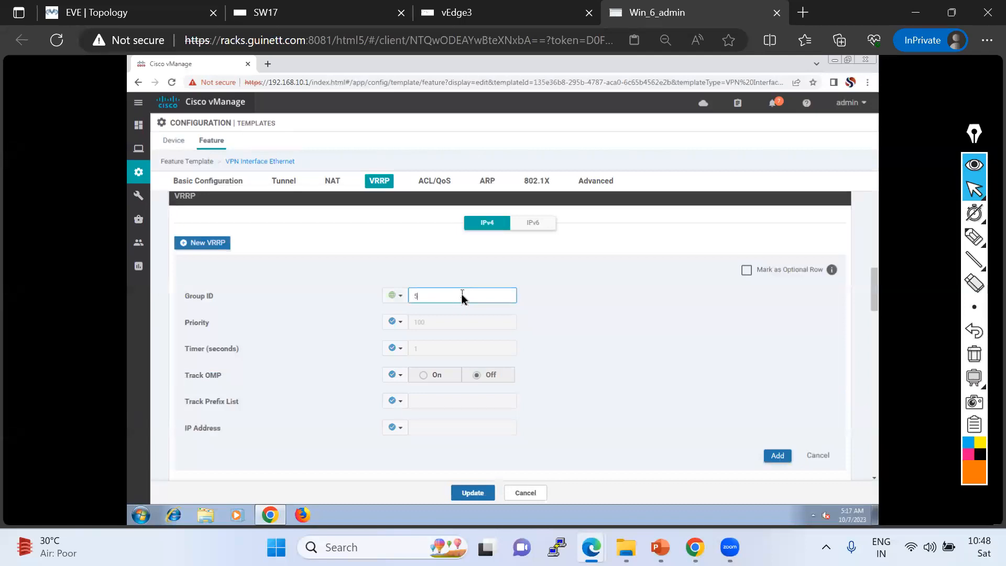
click(395, 295)
mouse_move(427, 327)
click(509, 263)
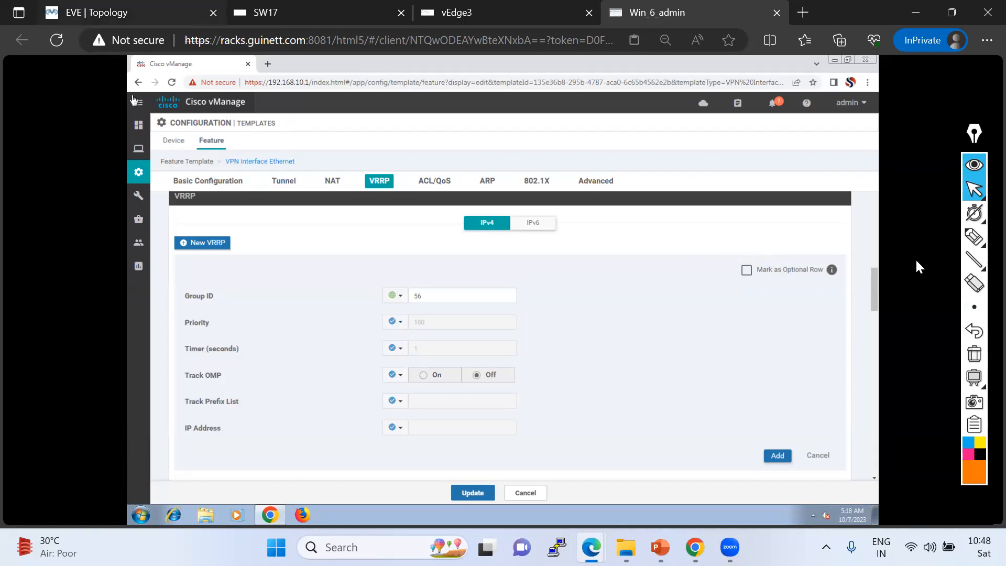
Check the hub-site vEdge interfaces and VLAN on the EVE topology diagram.
click(131, 12)
click(974, 239)
mouse_move(704, 248)
mouse_down()
mouse_move(716, 260)
mouse_move(730, 246)
mouse_up()
mouse_move(694, 358)
mouse_down()
mouse_move(701, 370)
mouse_move(730, 356)
mouse_up()
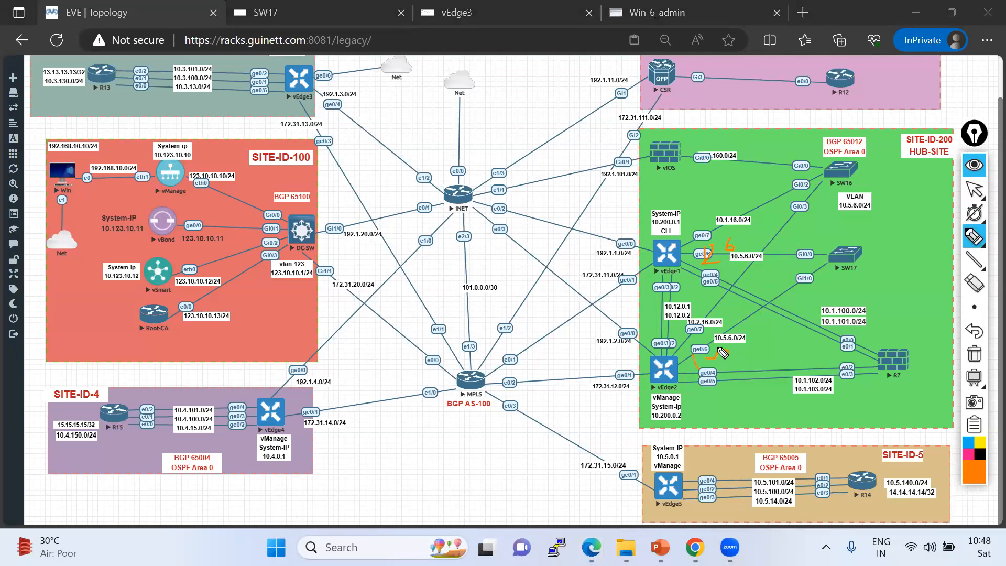
click(974, 190)
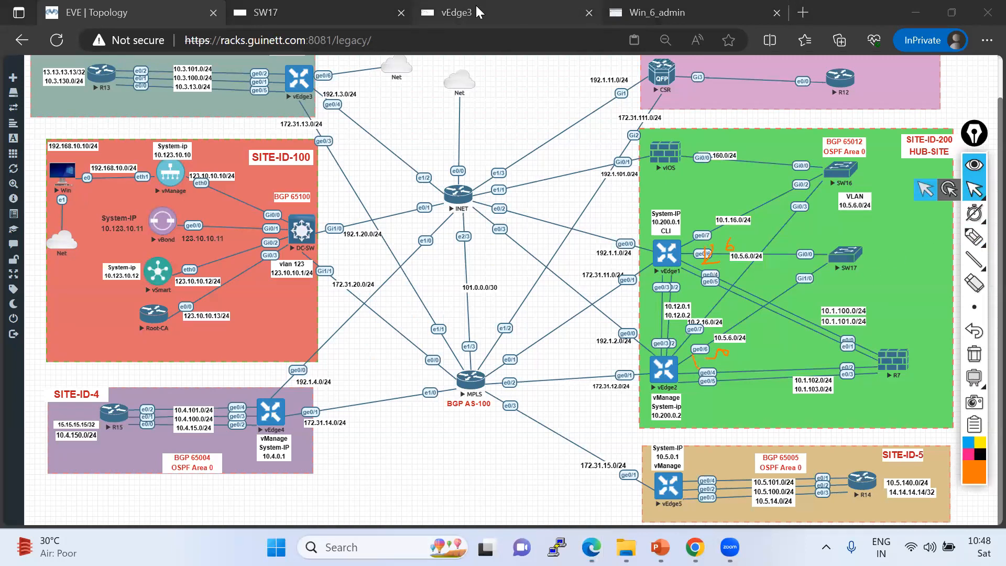
click(681, 12)
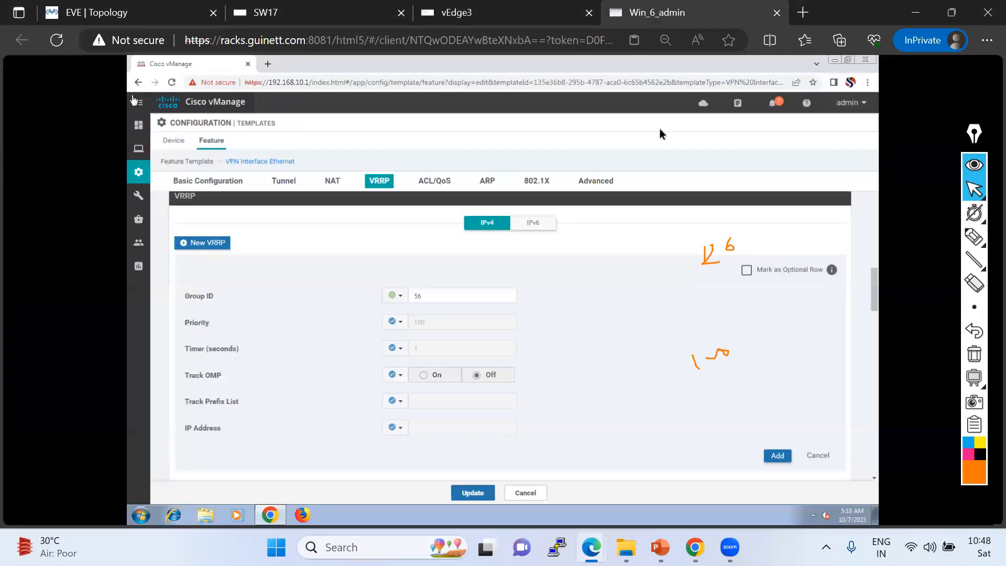
Make the VRRP Priority a device-specific value.
click(406, 326)
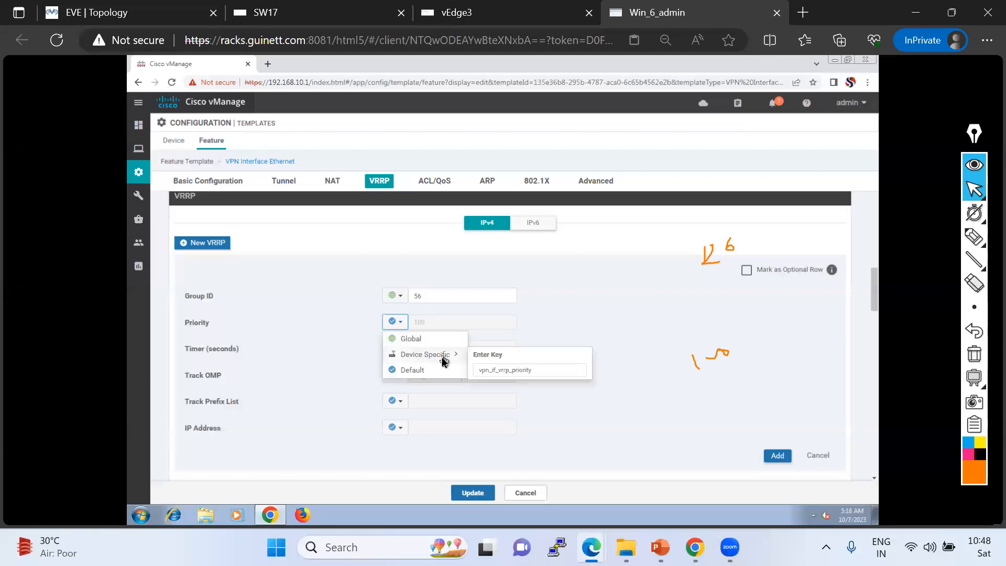
click(442, 360)
click(401, 323)
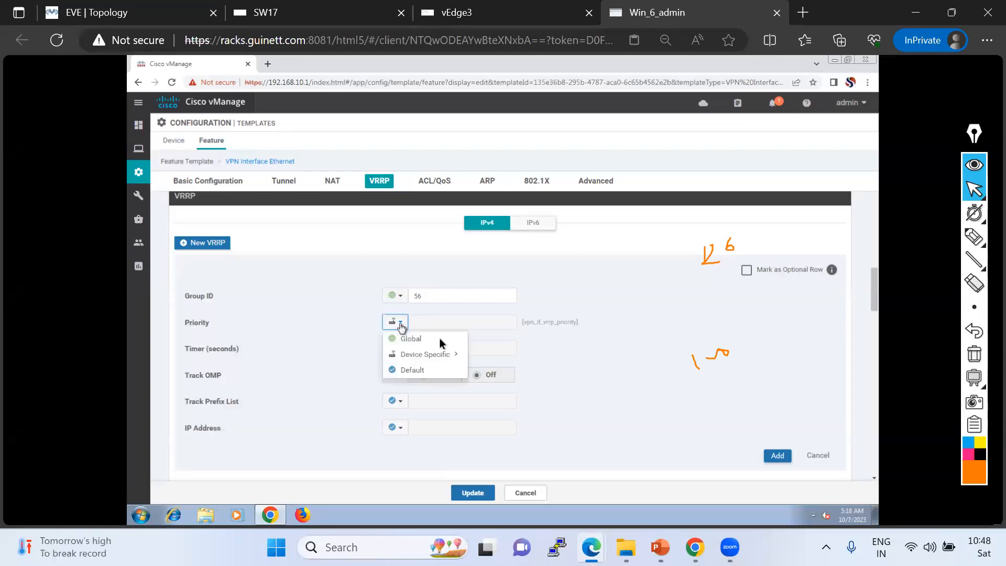
click(611, 313)
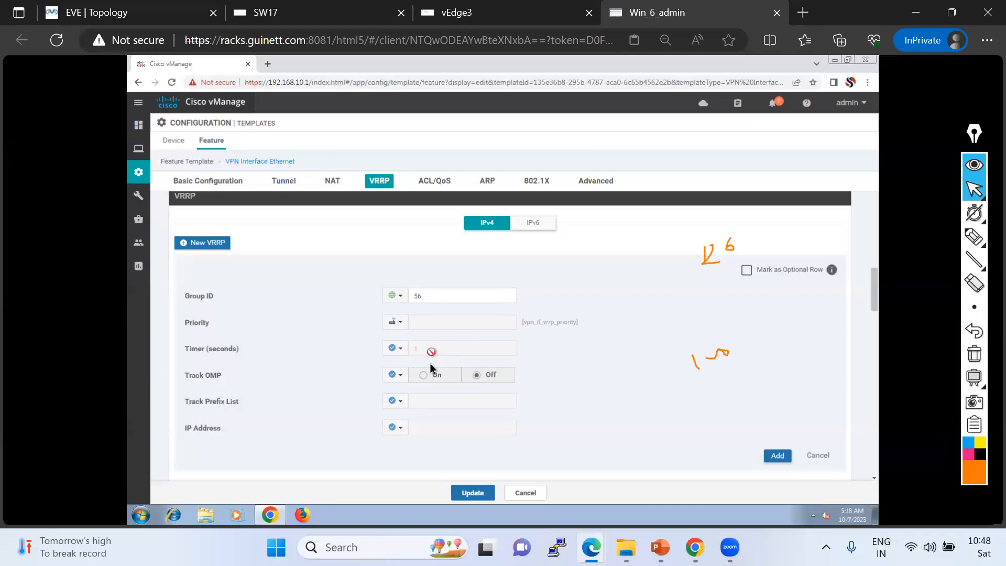
Make the VRRP IP Address a device-specific value.
scroll(431, 357, down, 2)
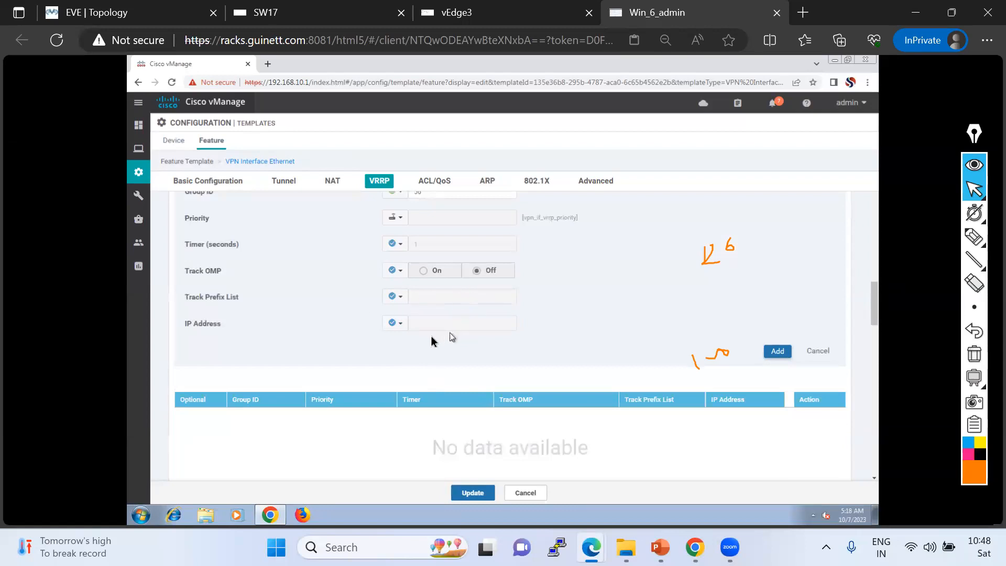
click(394, 323)
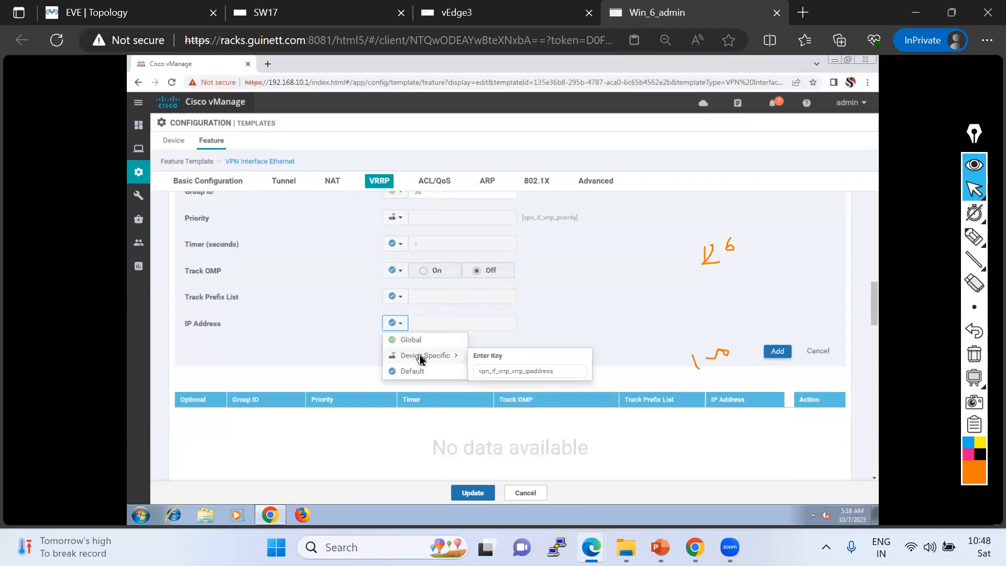
click(420, 357)
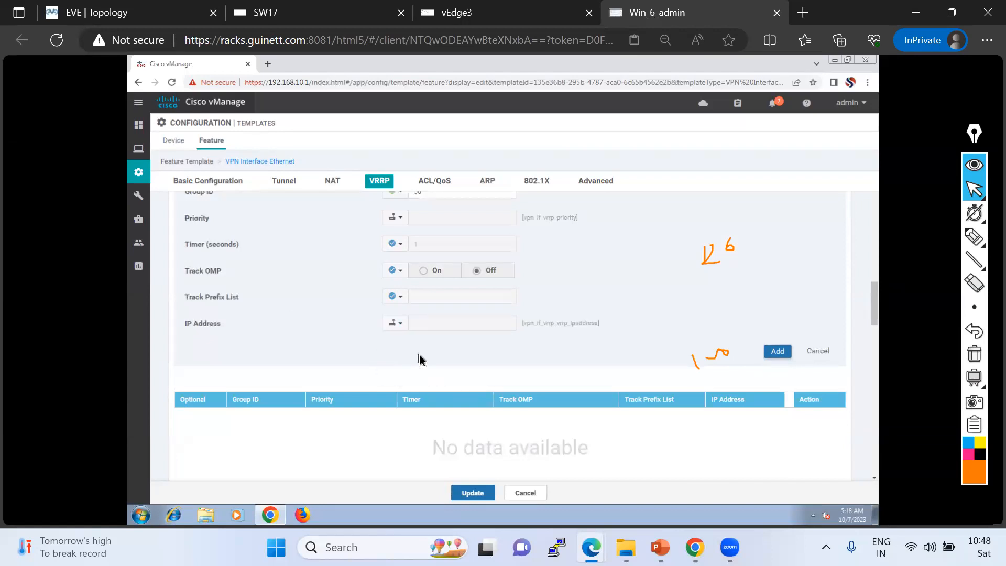
Add the VRRP entry to the list and update the VPN10_Interface_Configuration-For-DC template.
scroll(425, 340, up, 3)
scroll(429, 320, up, 2)
scroll(436, 338, down, 4)
scroll(422, 254, up, 2)
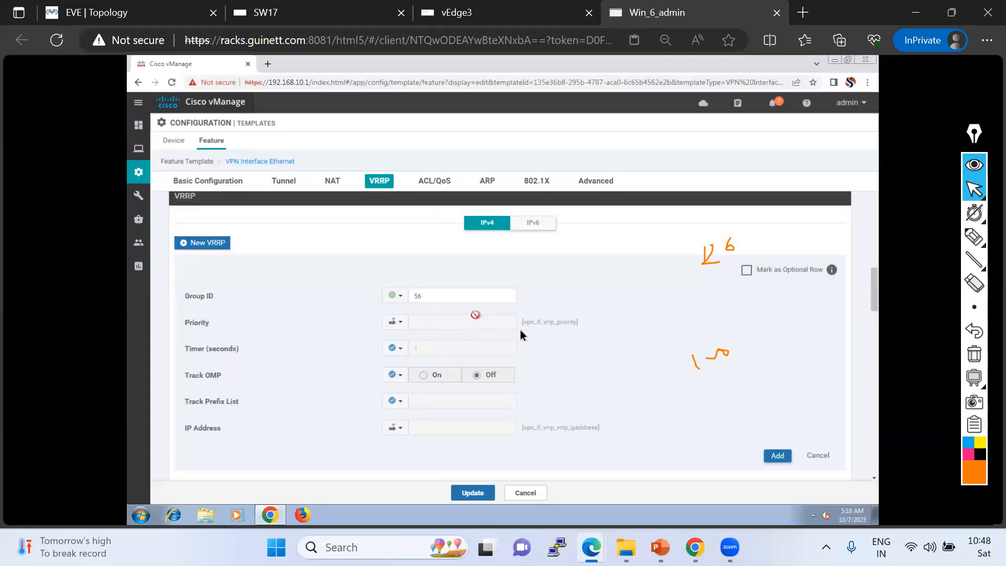
scroll(482, 411, down, 4)
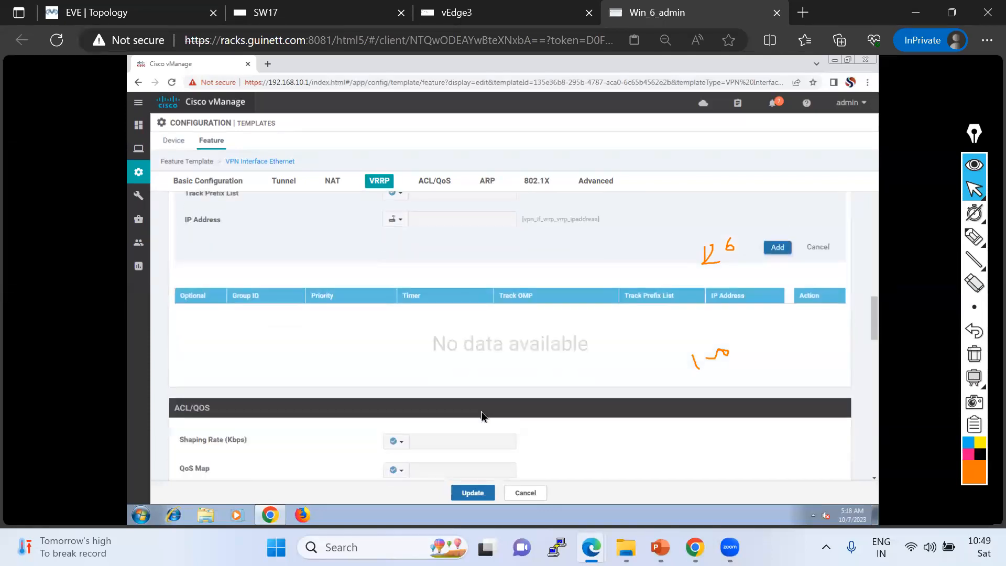
click(778, 247)
scroll(543, 400, down, 5)
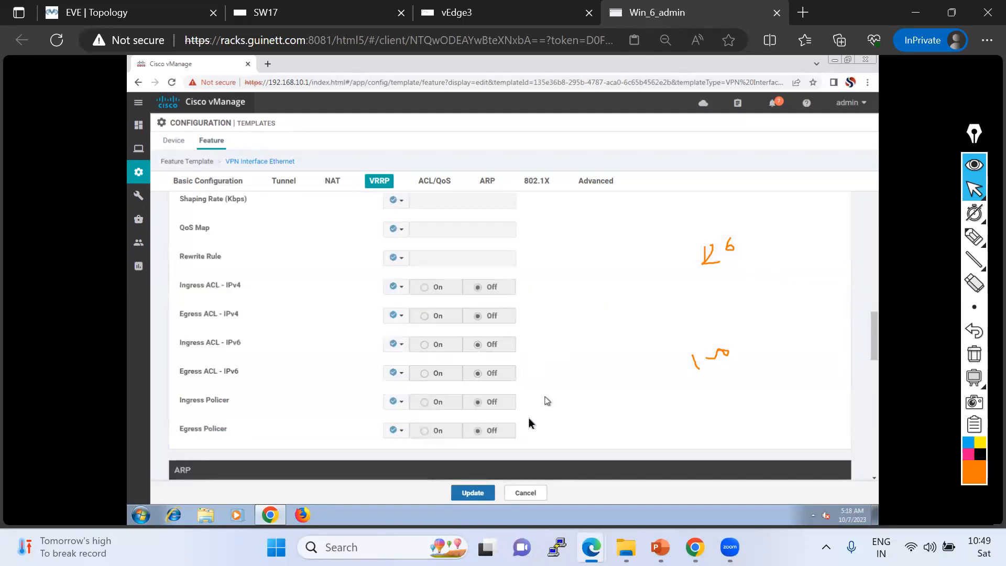
click(478, 494)
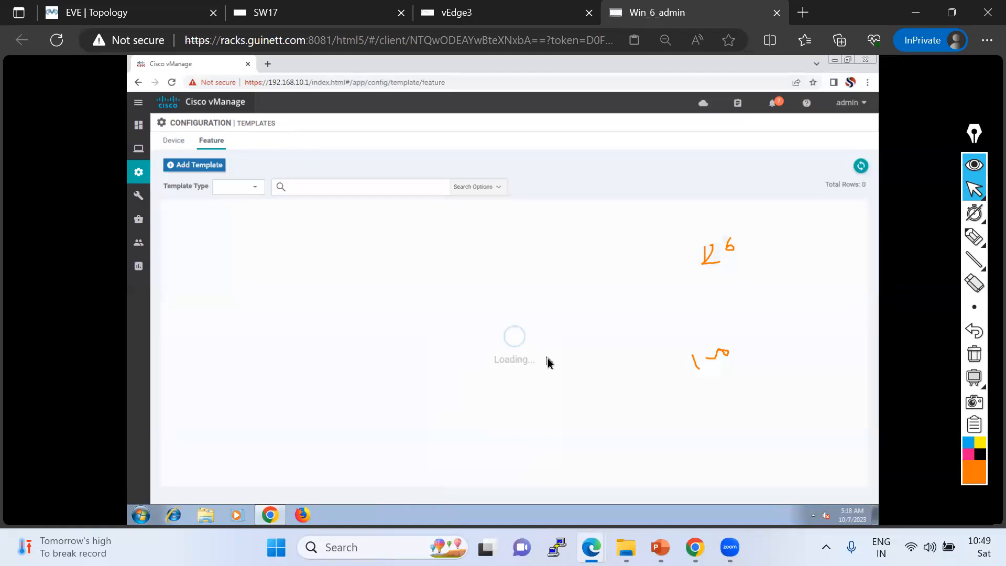
Open the device templates list and widen its name column.
click(973, 355)
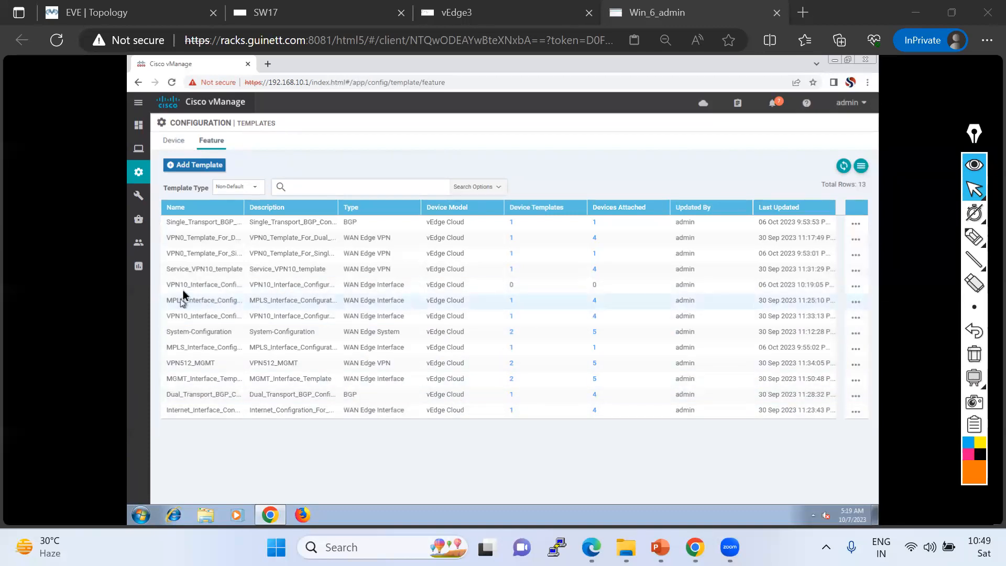
click(199, 285)
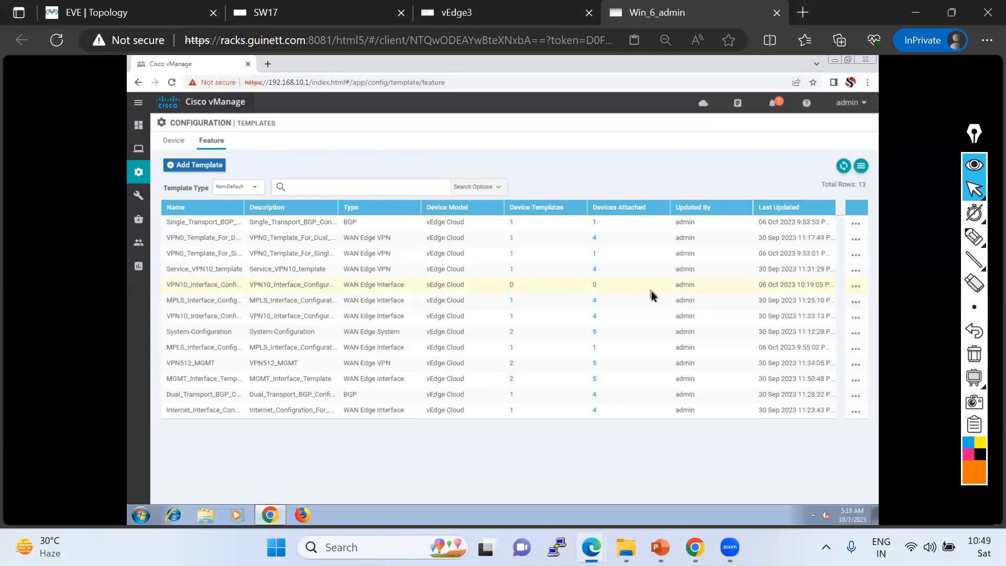
click(179, 141)
drag(229, 210, 302, 207)
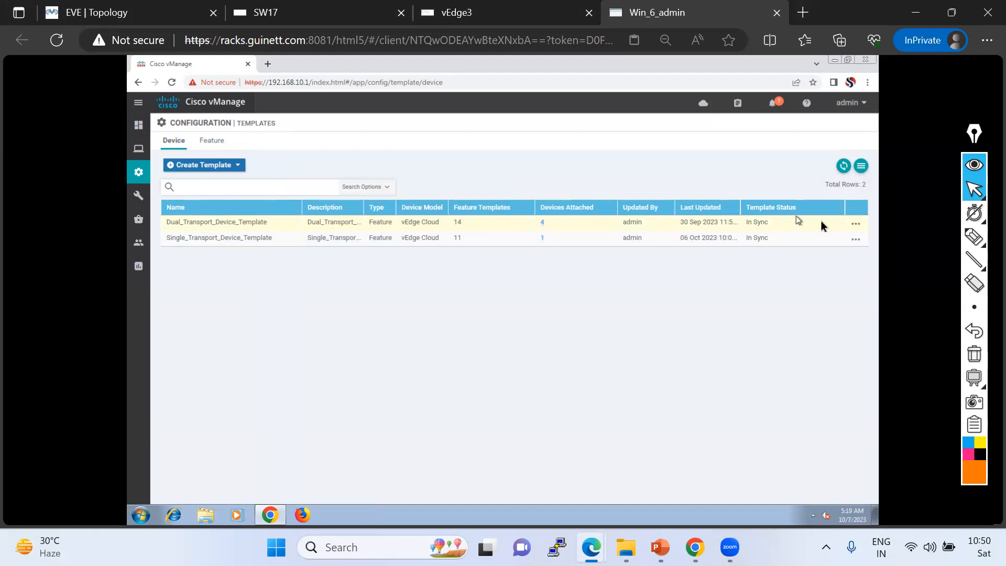
Review the Service VPN interface template choices in Dual_Transport_Device_Template's editor and leave without saving.
click(855, 225)
click(792, 245)
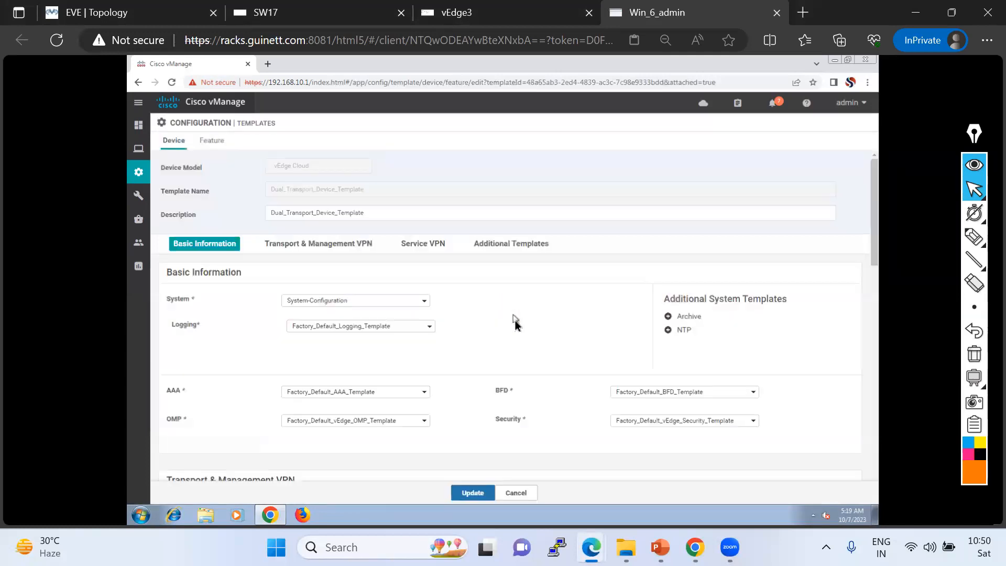
scroll(518, 329, down, 2)
scroll(518, 326, down, 5)
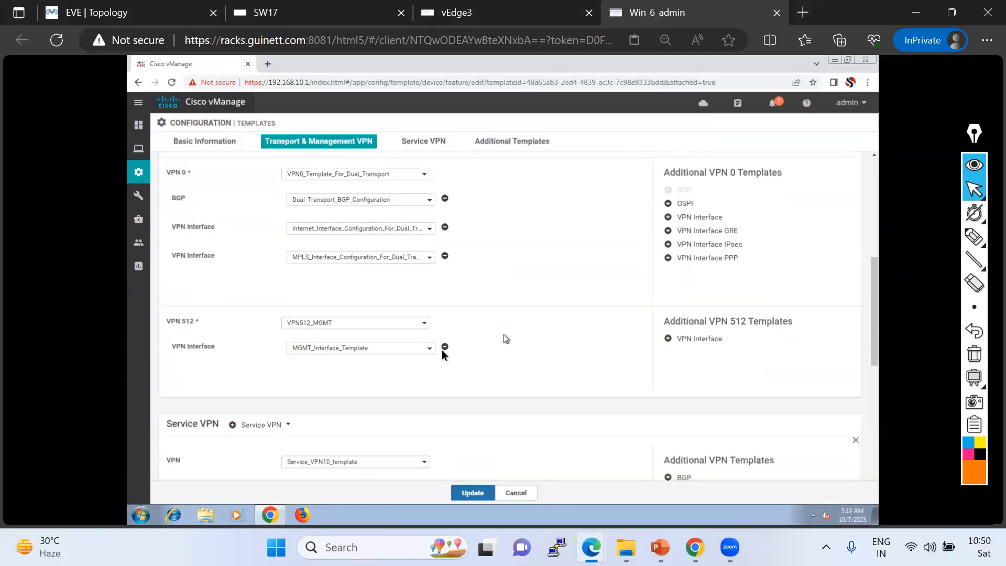
scroll(370, 321, down, 4)
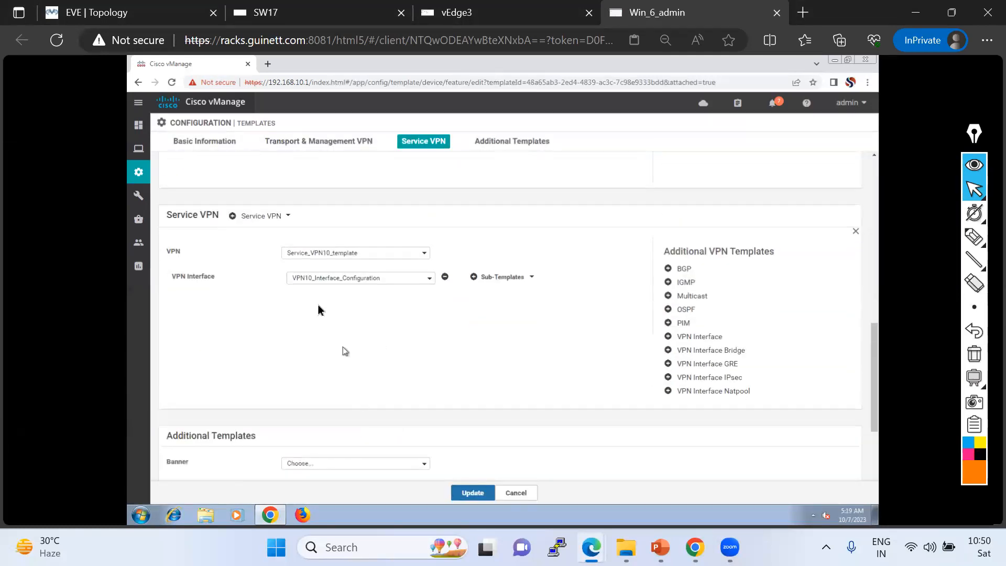
click(361, 285)
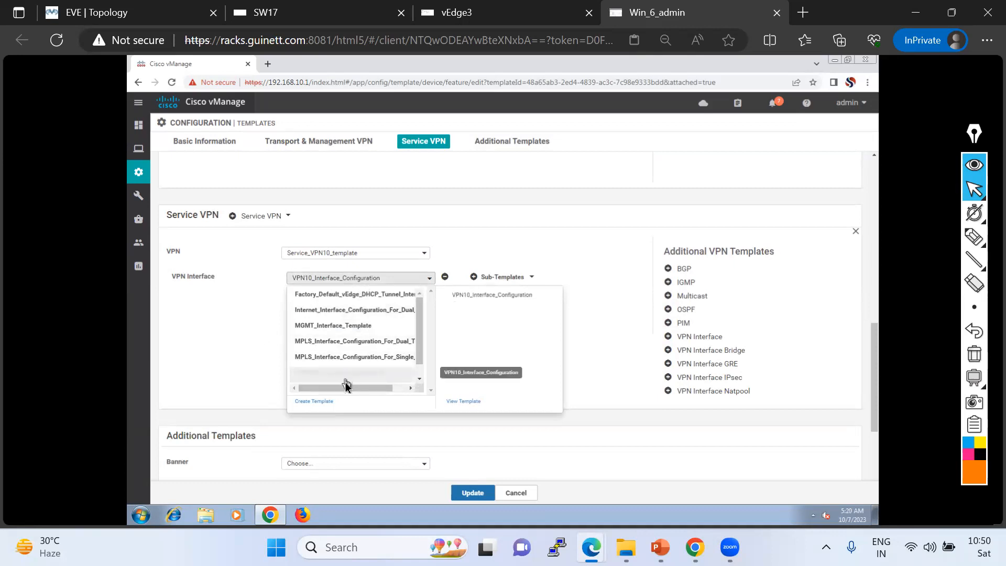
scroll(366, 379, down, 1)
scroll(367, 379, down, 1)
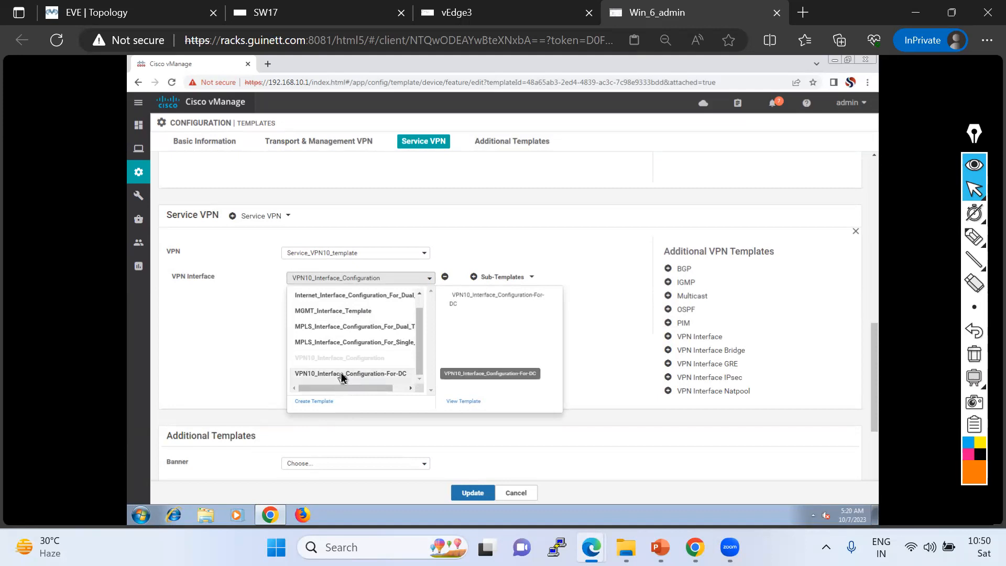
click(509, 495)
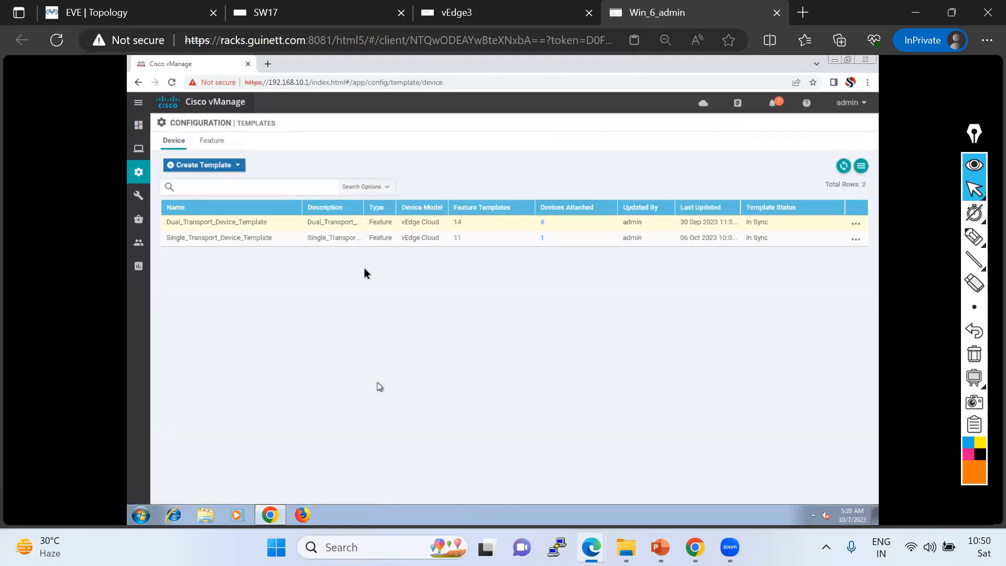
Detach vEdge1 and vEdge2 from Dual_Transport_Device_Template.
click(856, 225)
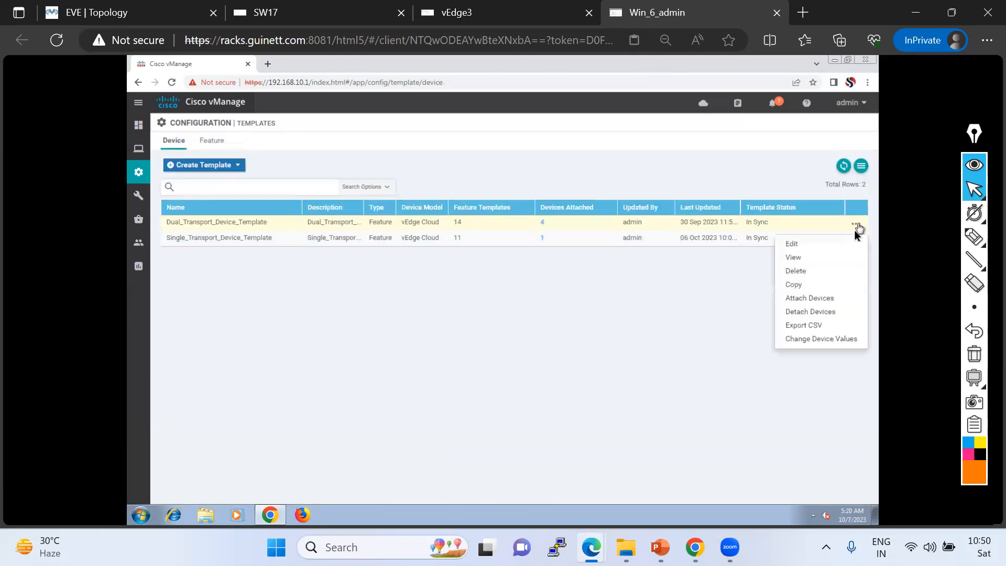
click(811, 312)
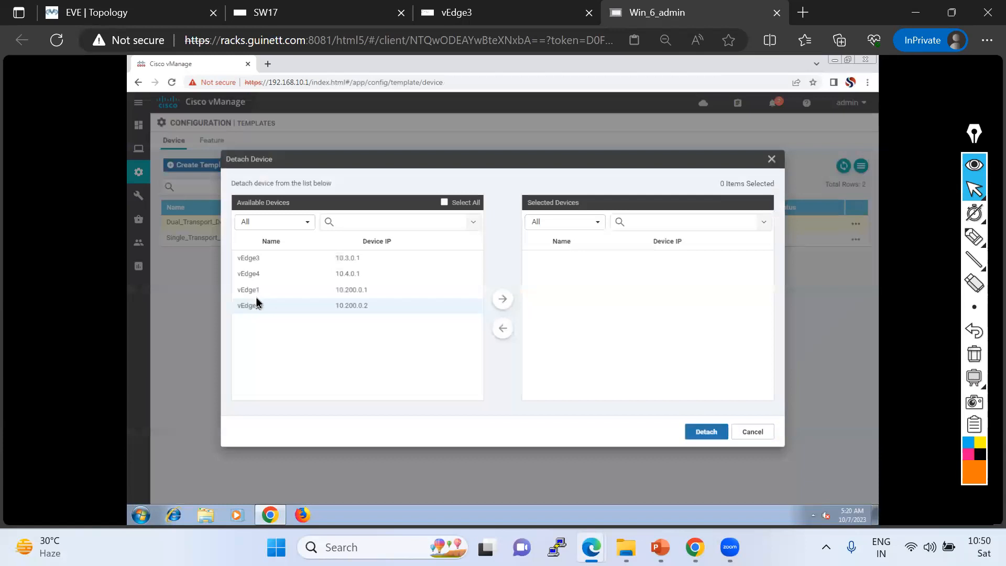
click(249, 289)
click(255, 309)
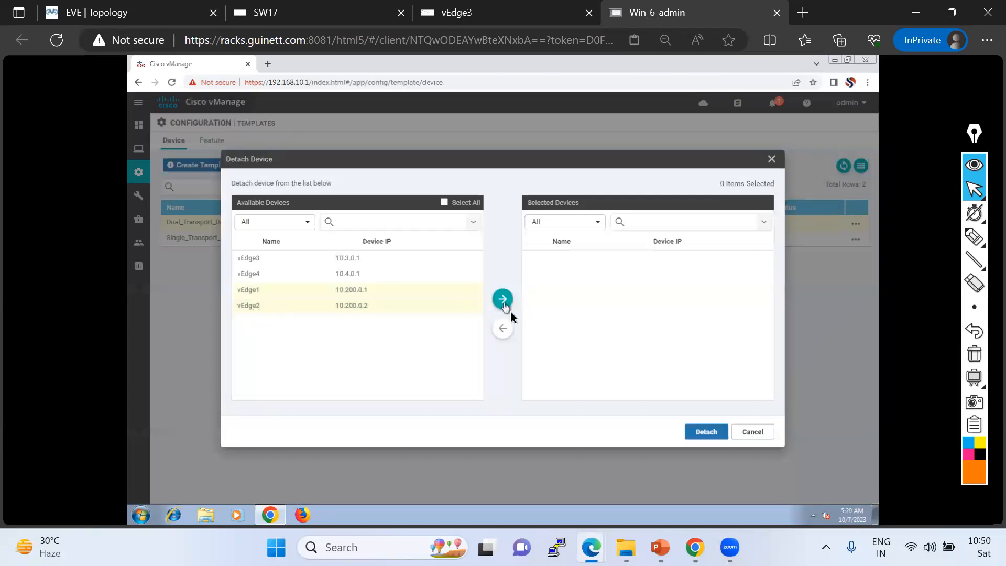
click(504, 301)
click(701, 431)
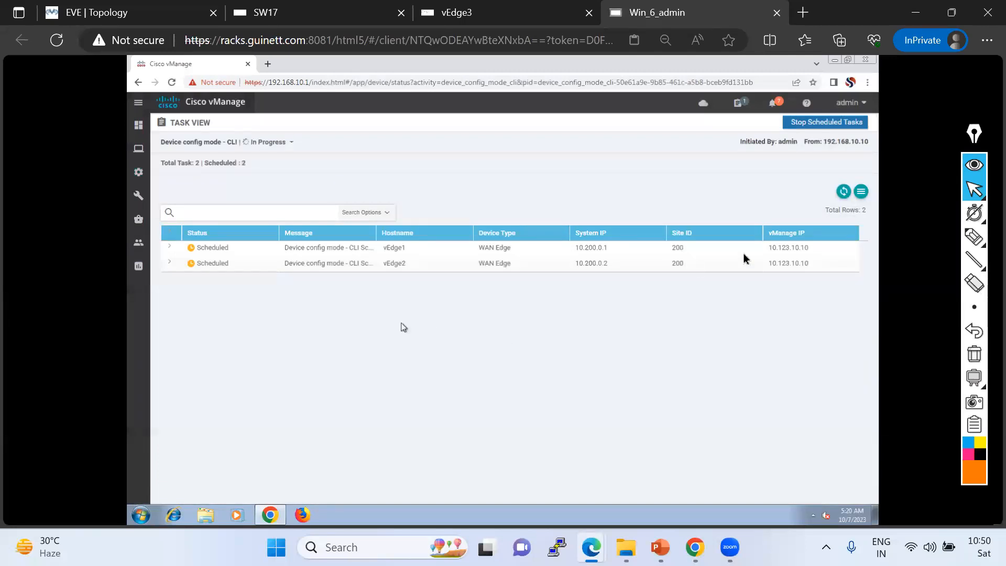
Refresh the task view to monitor the detach tasks for vEdge1 and vEdge2.
click(843, 195)
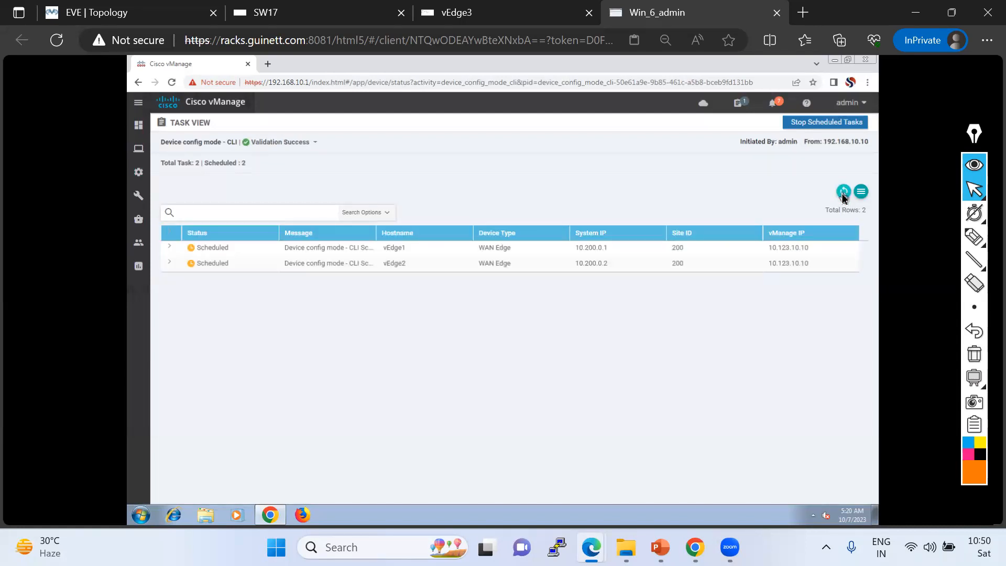
click(844, 192)
click(844, 192)
click(844, 192)
click(843, 194)
click(842, 194)
click(843, 194)
click(843, 194)
click(843, 194)
click(843, 194)
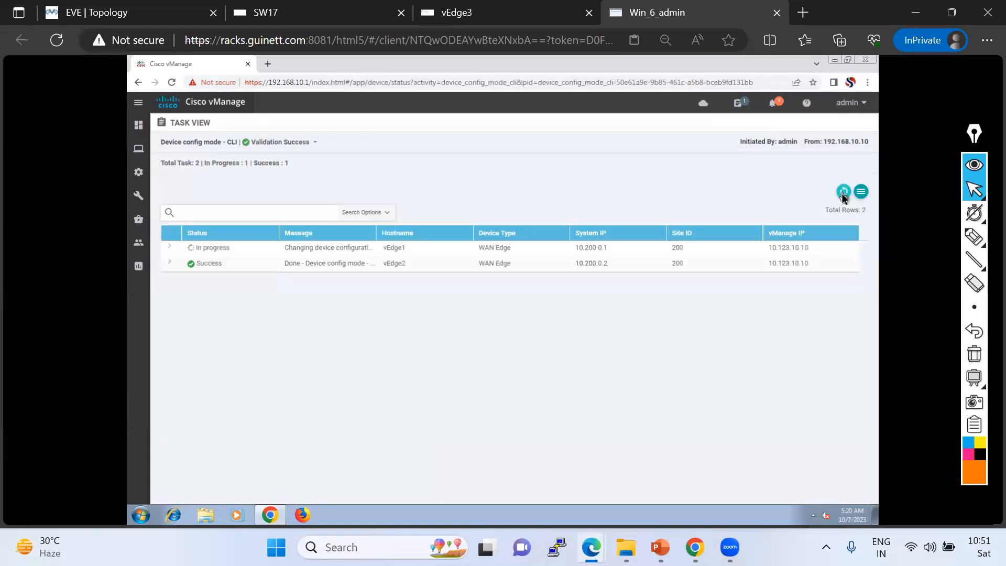
click(842, 194)
click(843, 194)
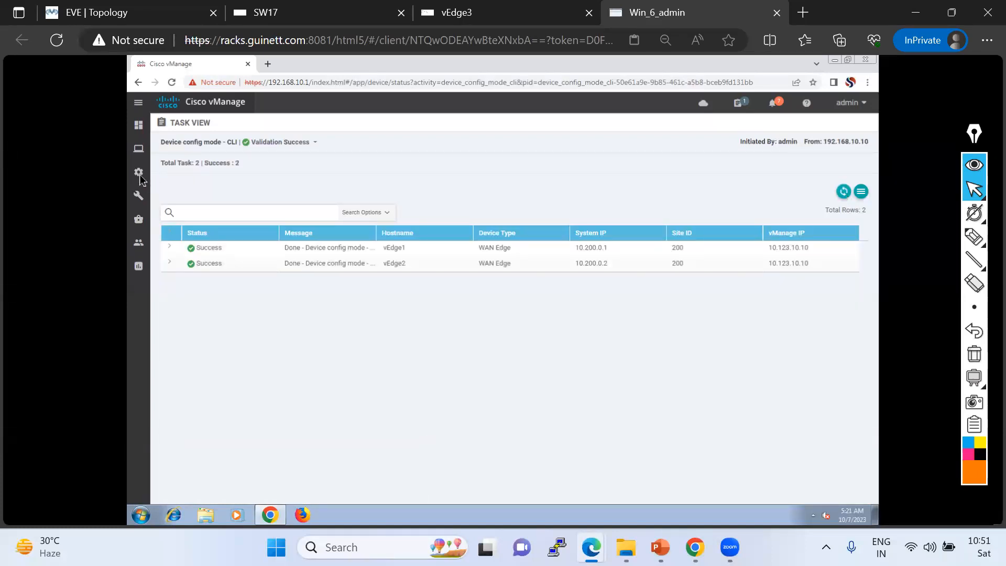
Return to the device templates and open Dual_Transport_Device_Template's attached devices list.
mouse_move(140, 180)
click(197, 270)
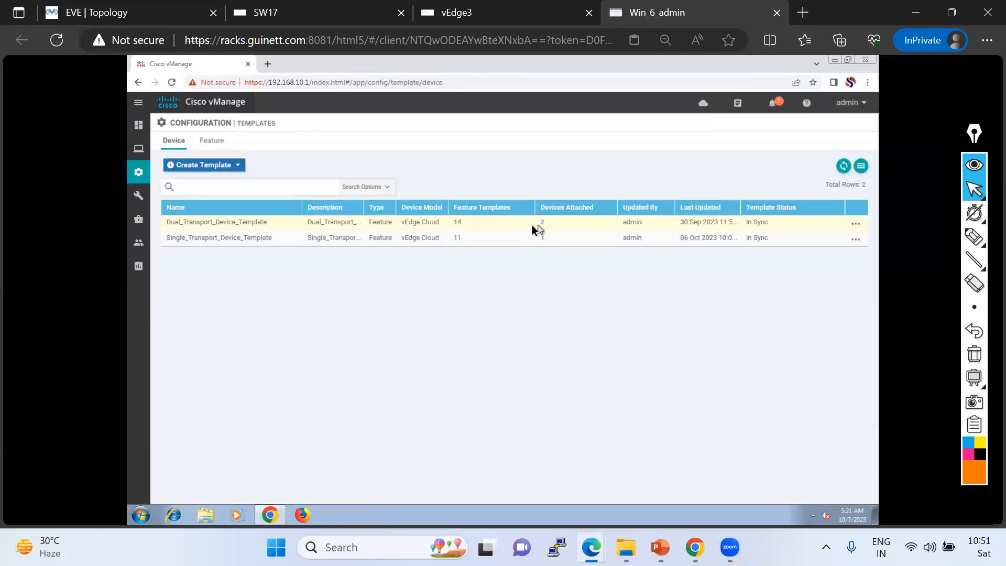
click(542, 223)
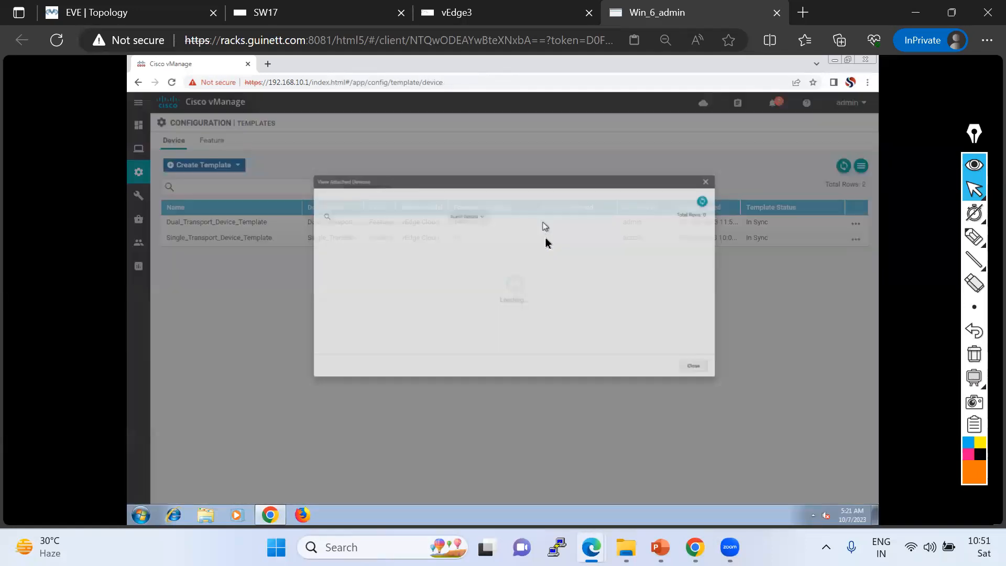
Copy Dual_Transport_Device_Template as Dual_Transport_Device_Template-for-DC, using the same text as its description.
click(754, 422)
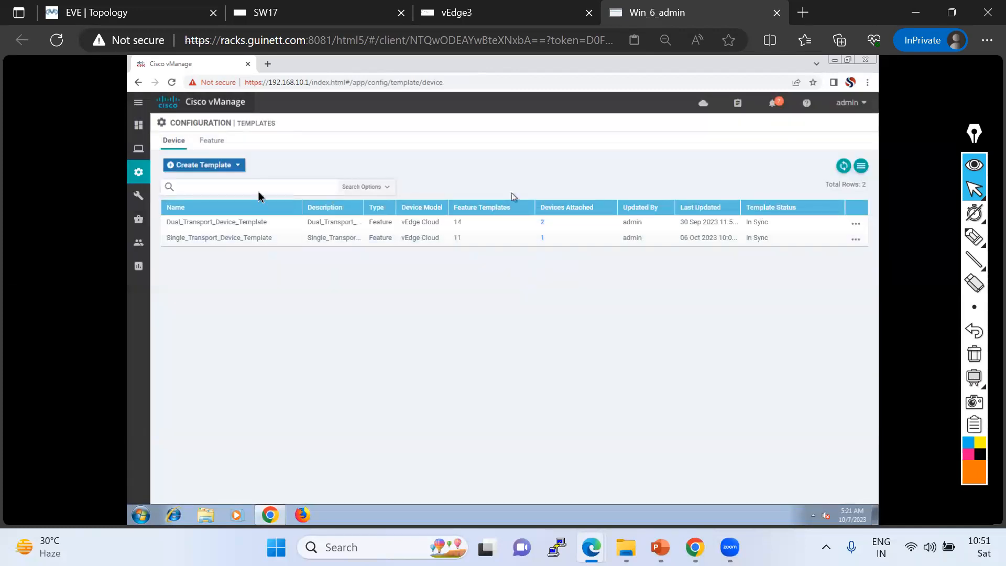
click(208, 166)
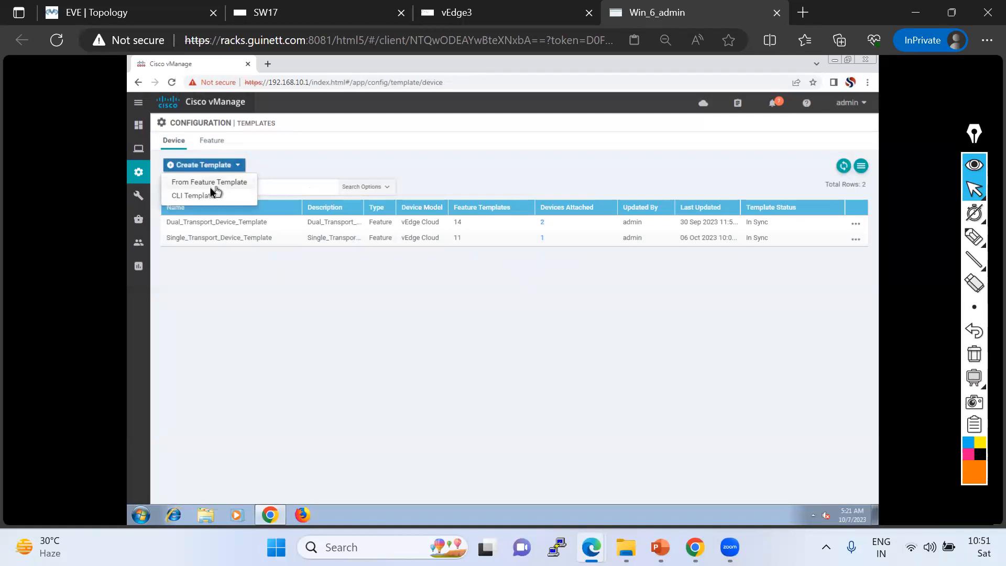
click(858, 225)
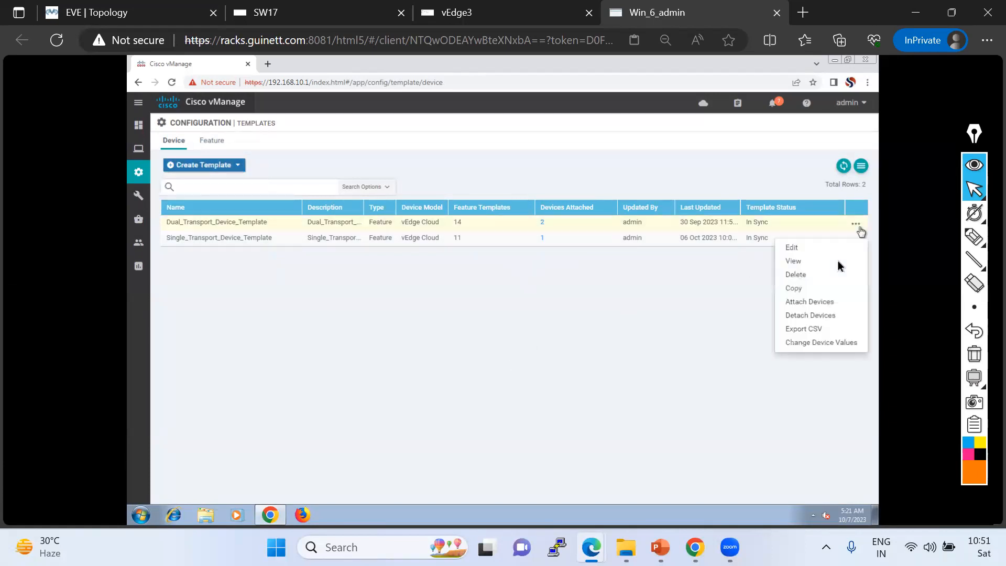
click(794, 289)
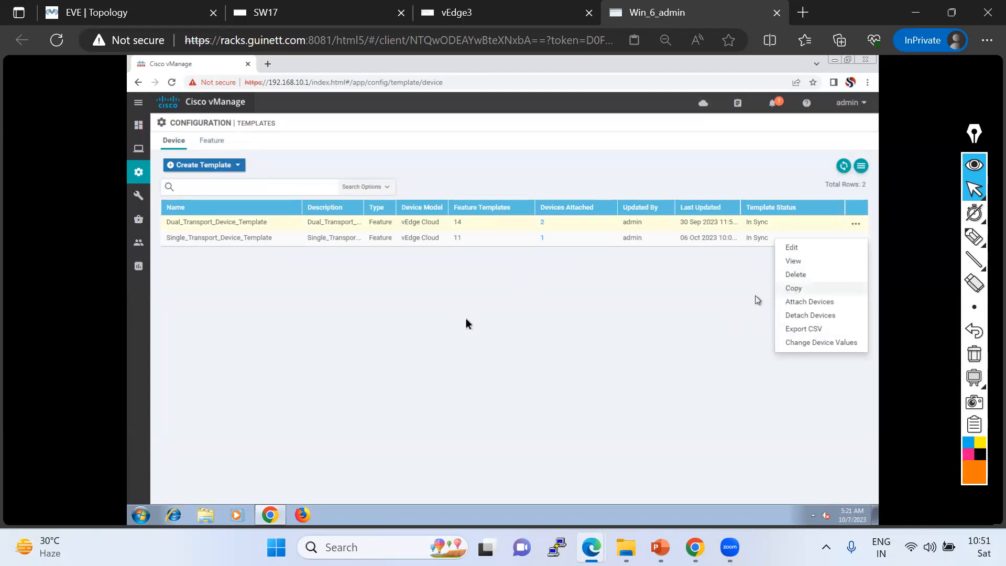
click(496, 265)
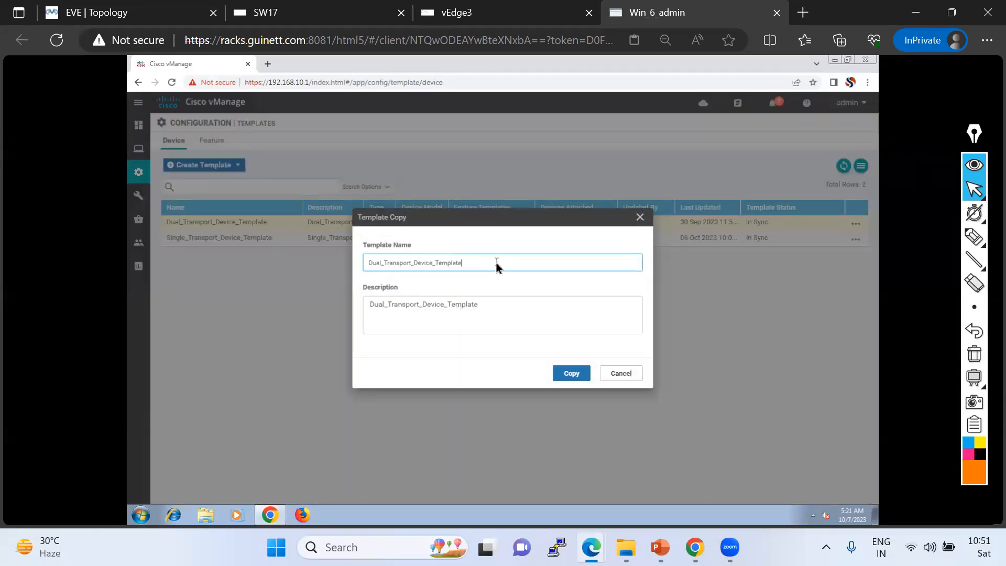
text(-for-DC)
key(ctrl+a)
key(ctrl+c)
click(465, 305)
key(ctrl+a)
key(ctrl+v)
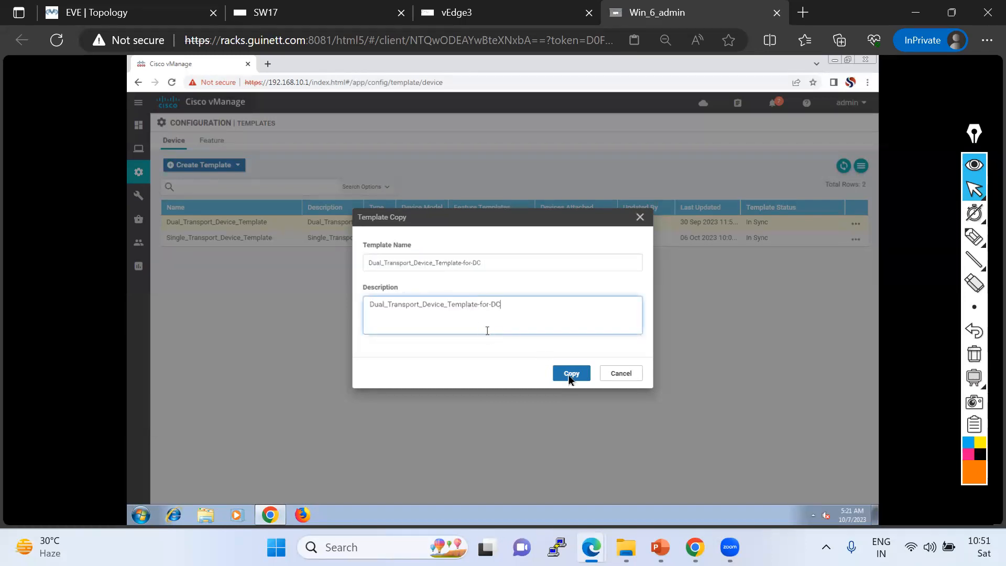
click(570, 373)
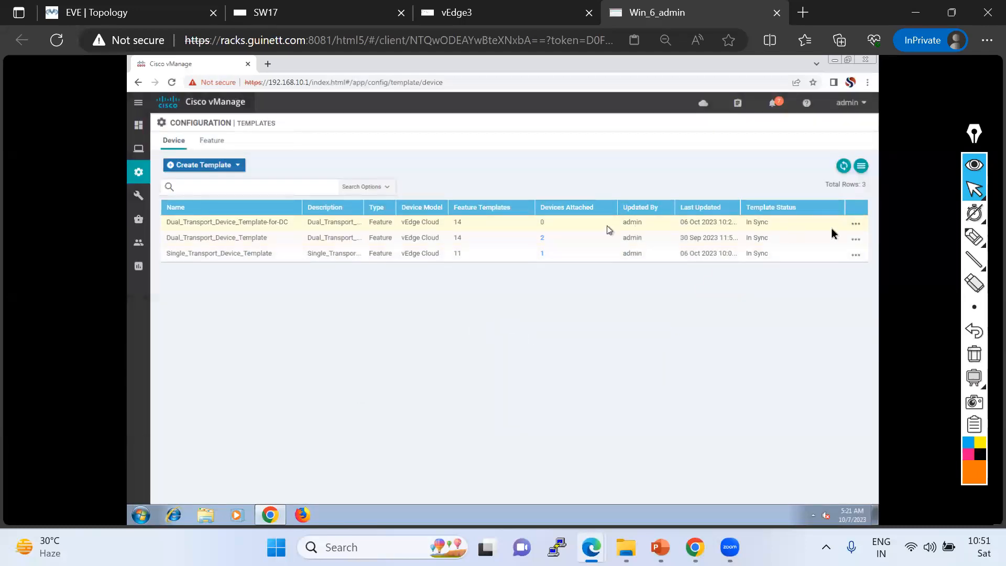
Attach vEdge1 and vEdge2 to Dual_Transport_Device_Template-for-DC and push the configuration to both devices.
click(857, 226)
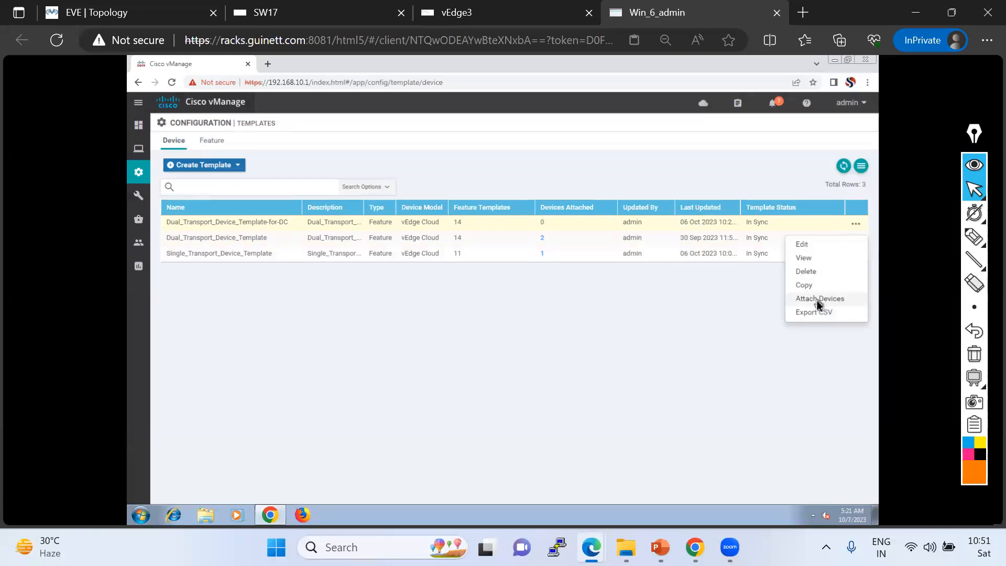
click(819, 300)
click(315, 278)
click(356, 292)
click(503, 299)
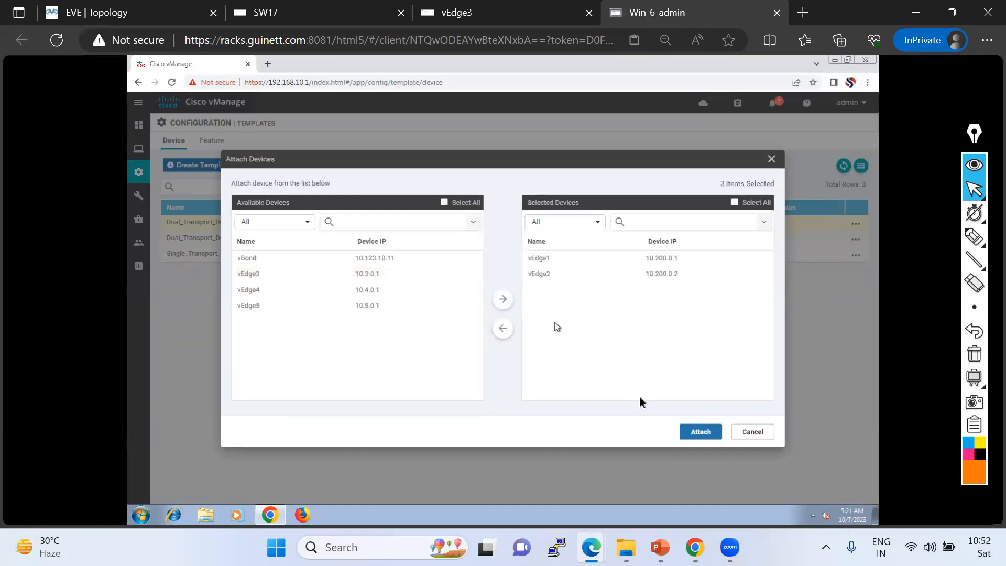
click(700, 431)
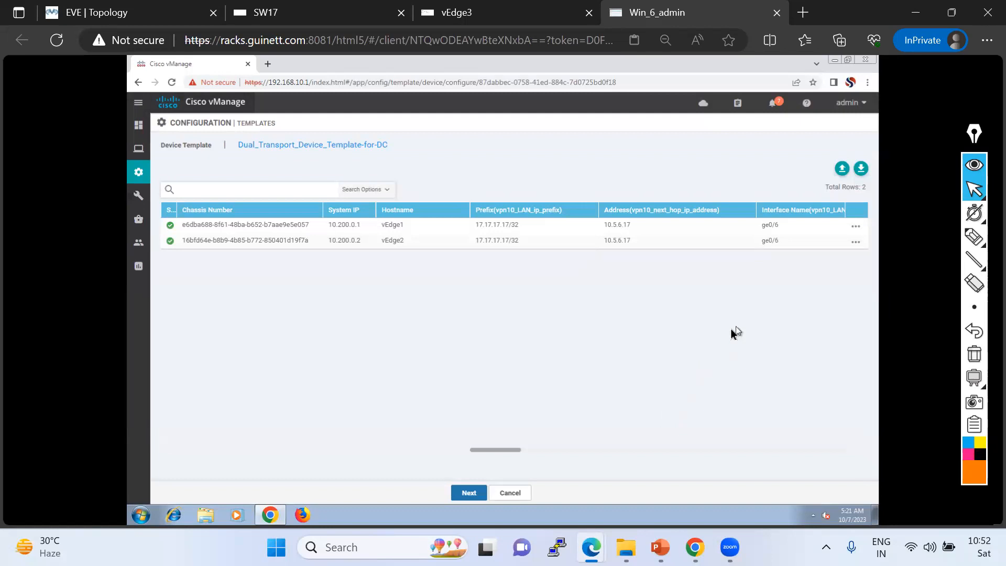
click(476, 494)
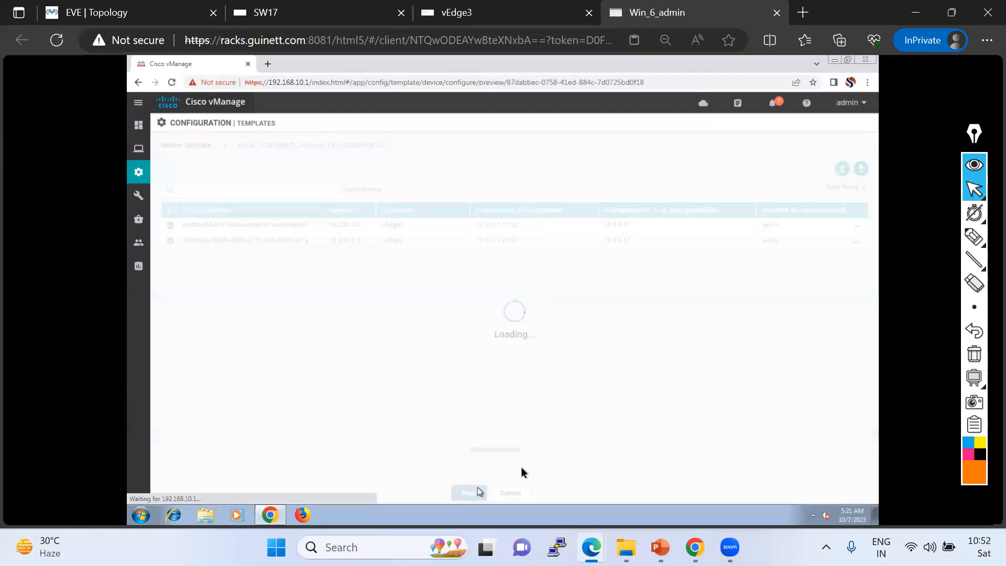
click(616, 491)
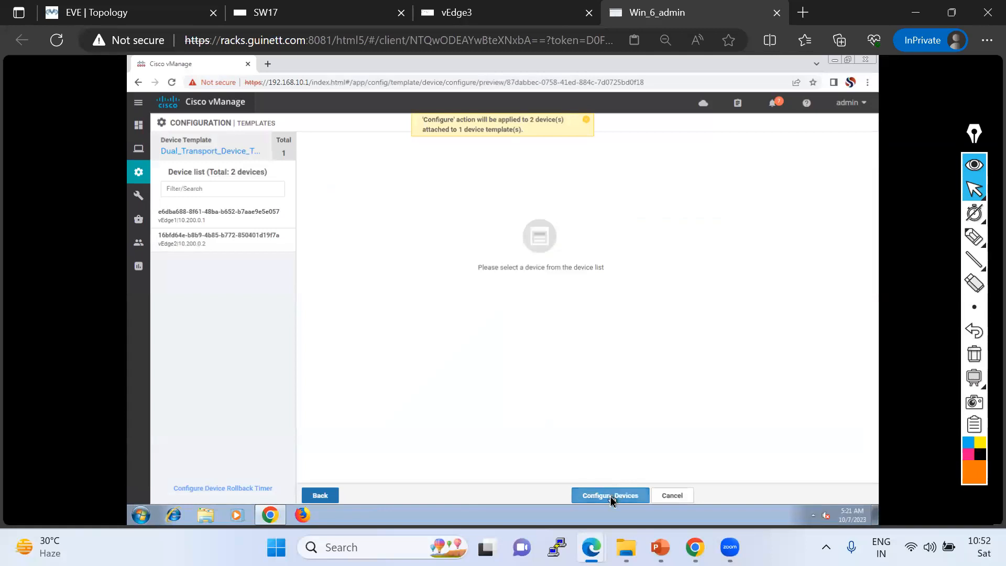
click(370, 303)
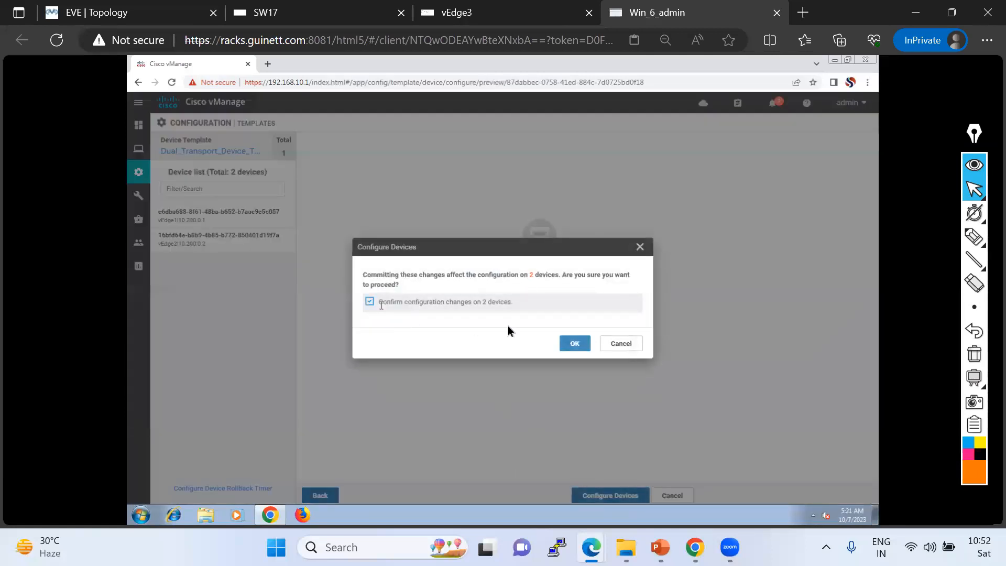
click(576, 344)
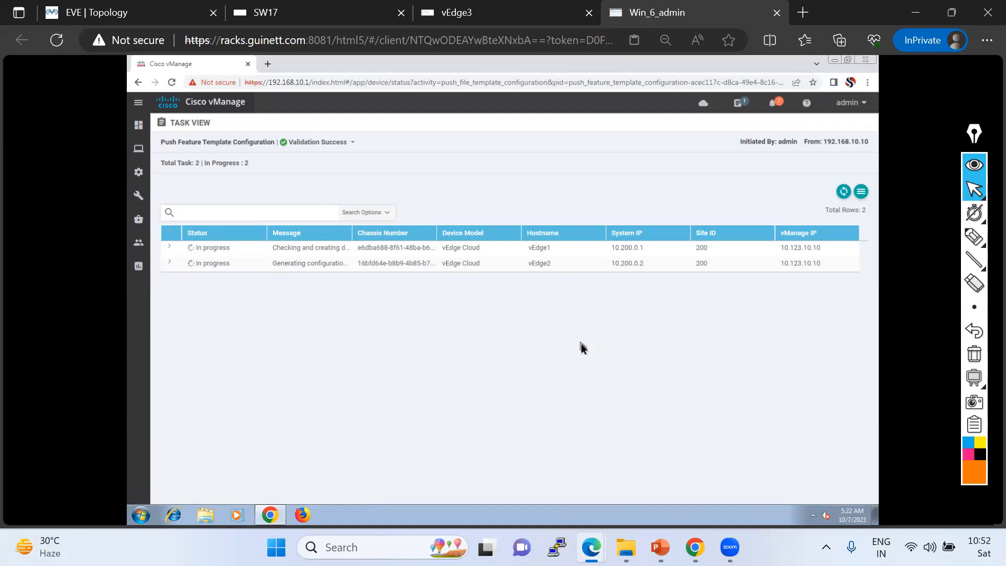
Monitor the configuration push tasks and check the assigned templates in the WAN Edge device list.
click(844, 194)
click(844, 193)
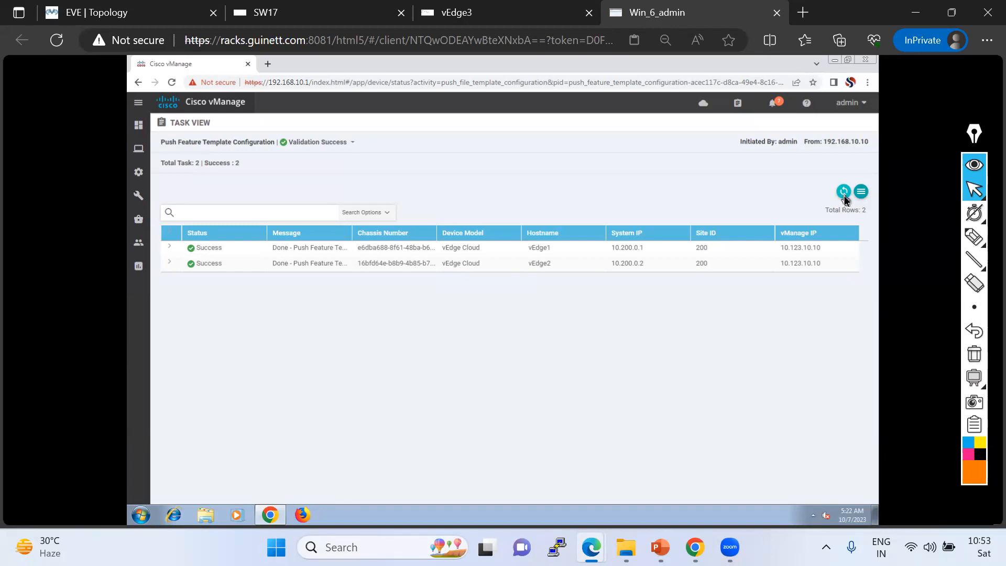
mouse_move(145, 181)
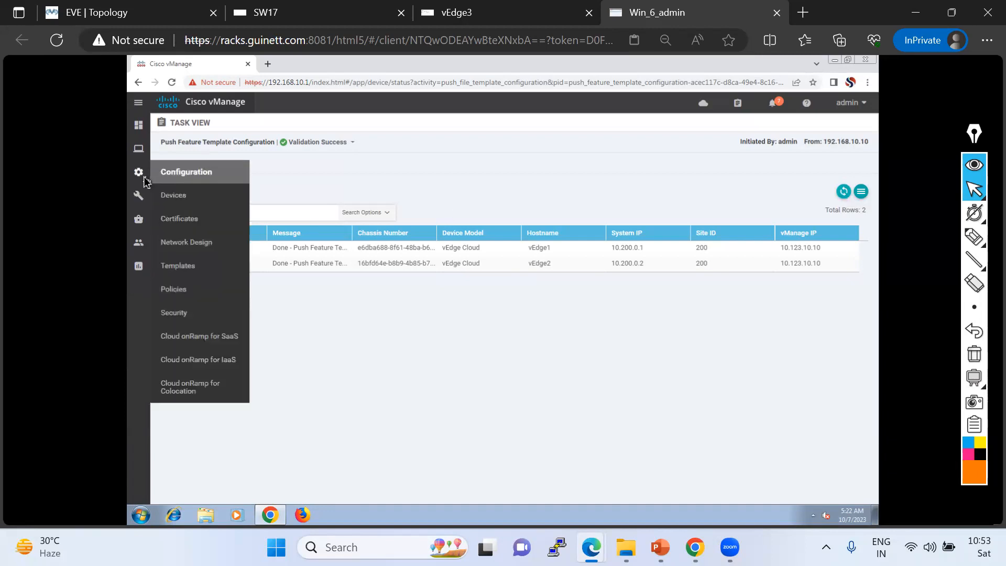
click(176, 205)
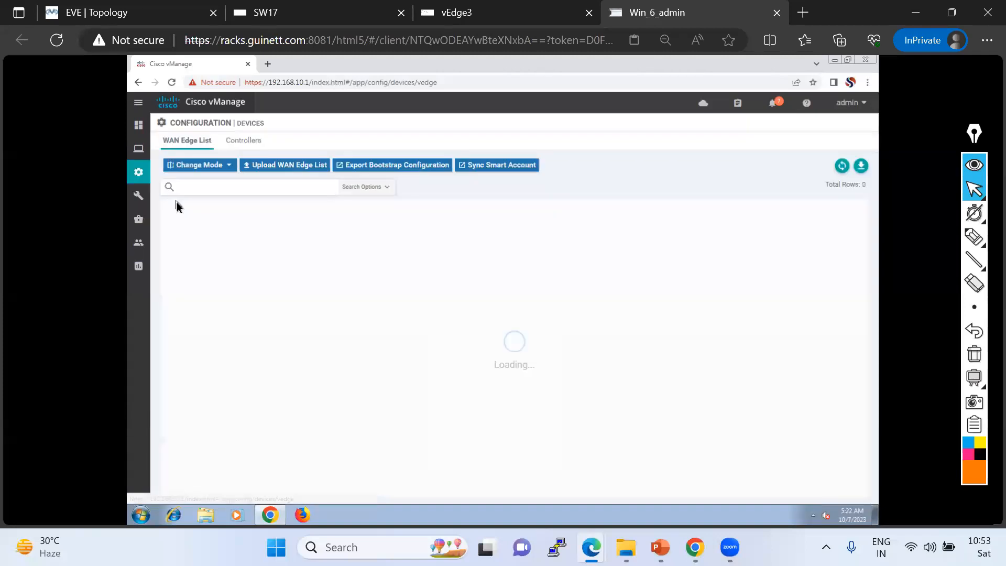
drag(495, 498, 634, 497)
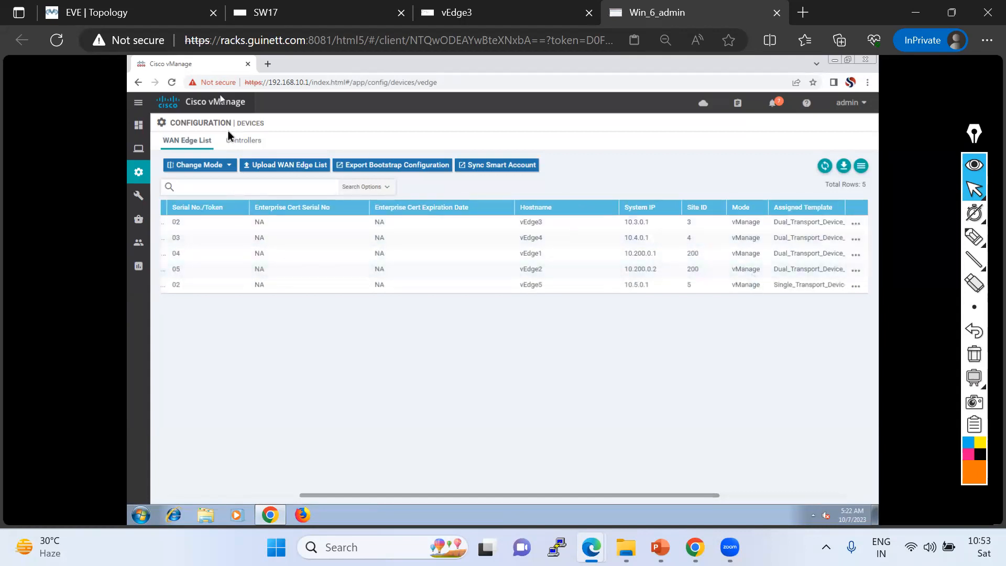
Open Dual_Transport_Device_Template-for-DC for editing from the device templates list.
mouse_move(138, 176)
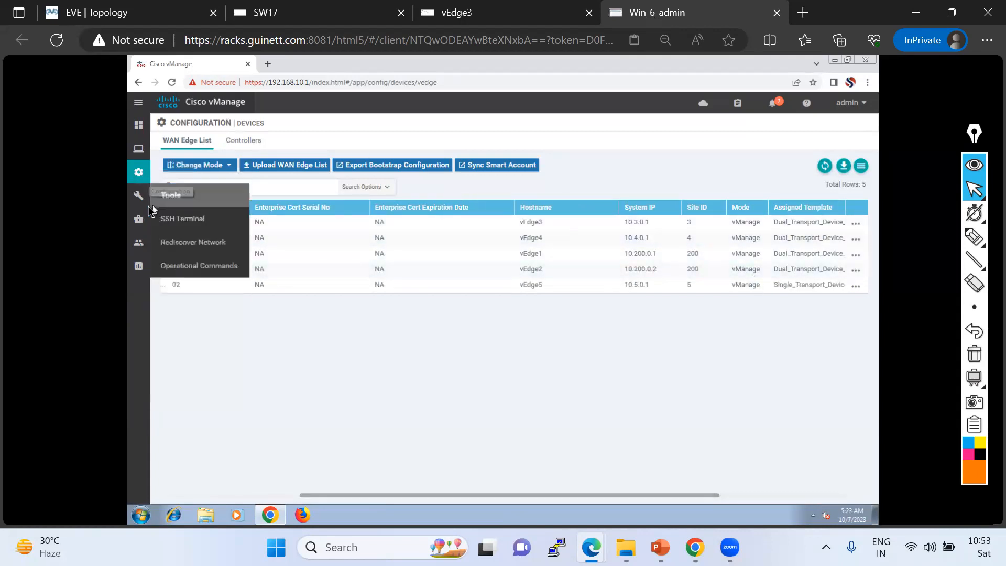
click(178, 272)
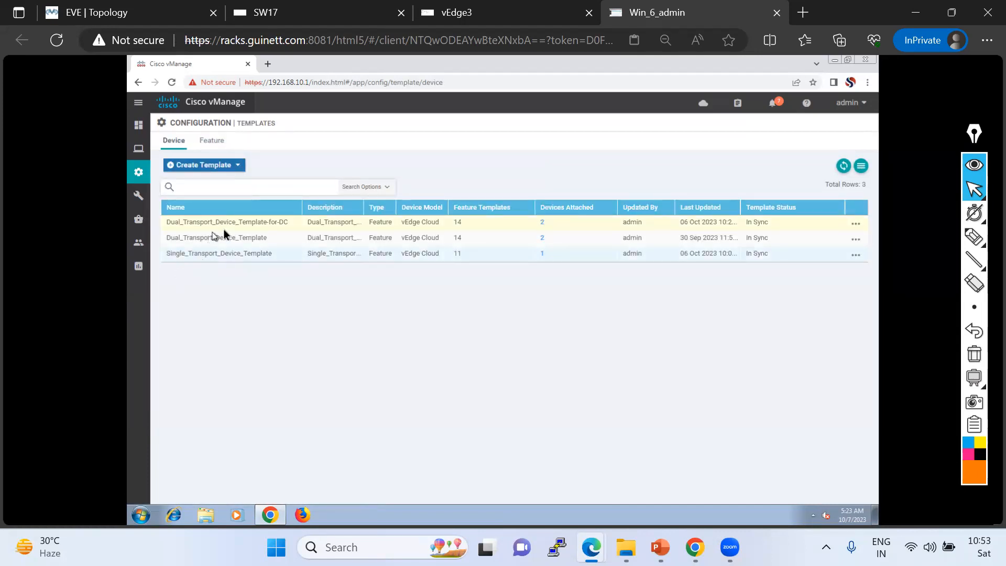
click(856, 224)
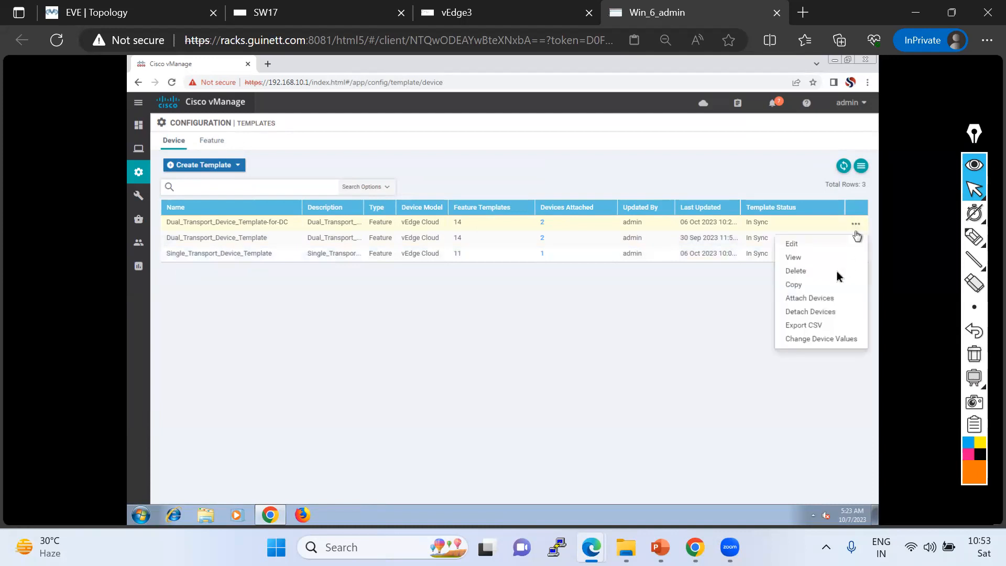
click(793, 245)
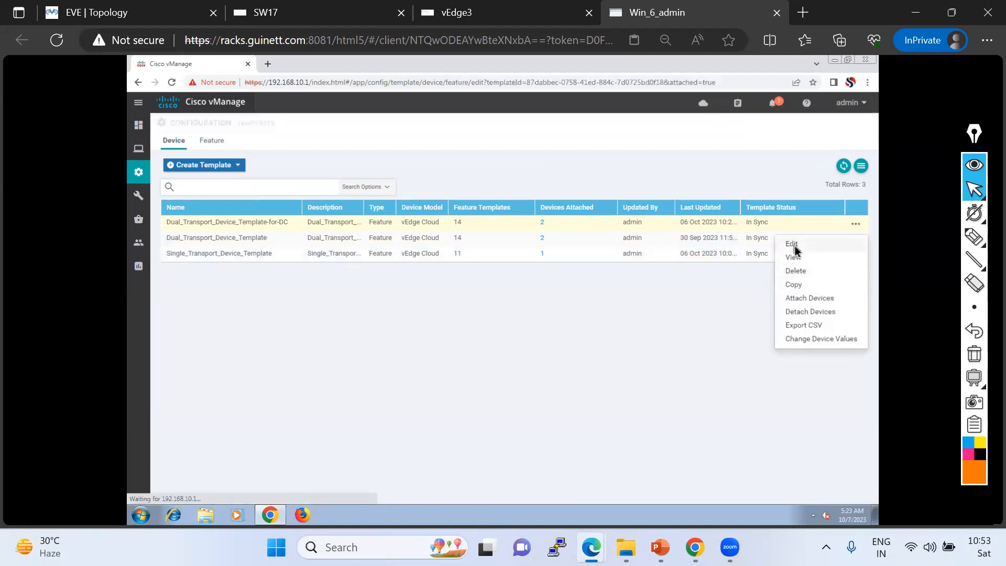
Open console sessions for vEdge1 and vEdge2 from the EVE topology in separate tabs.
click(157, 21)
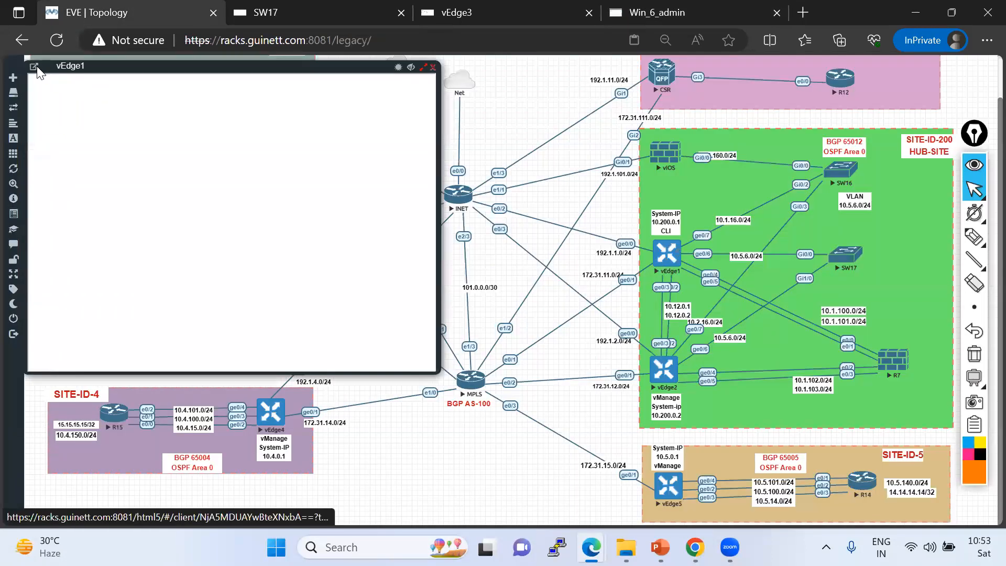
click(34, 66)
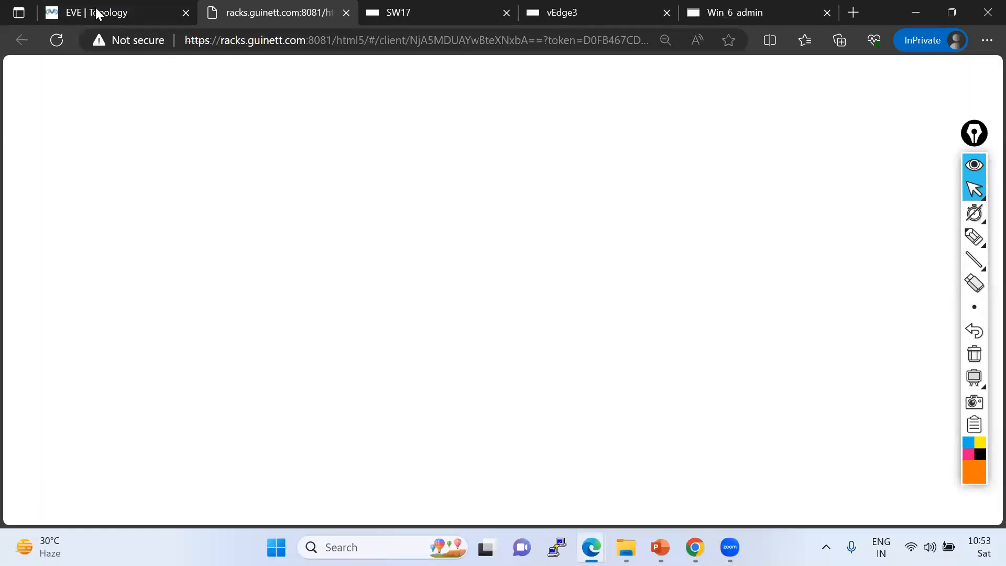
click(95, 12)
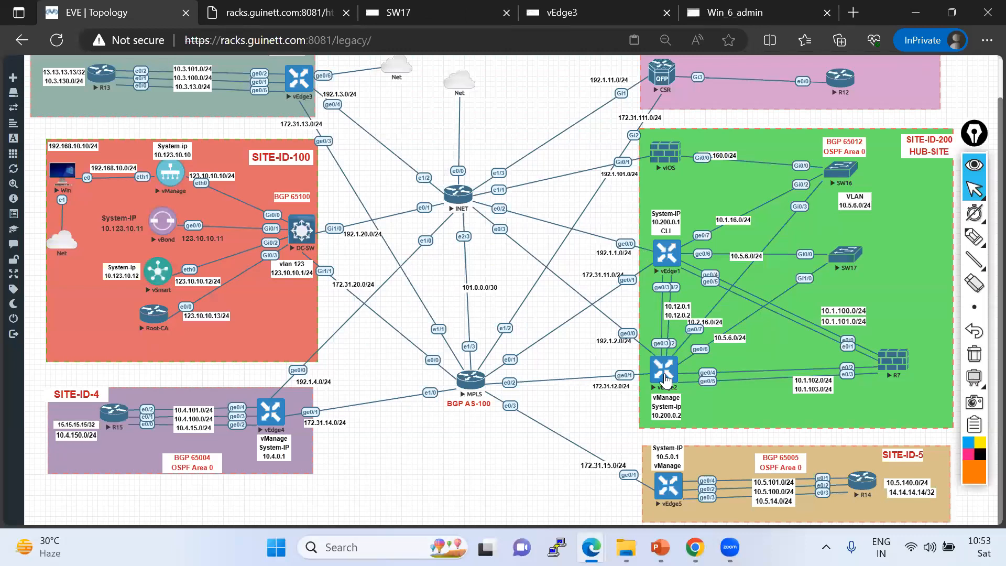
click(665, 378)
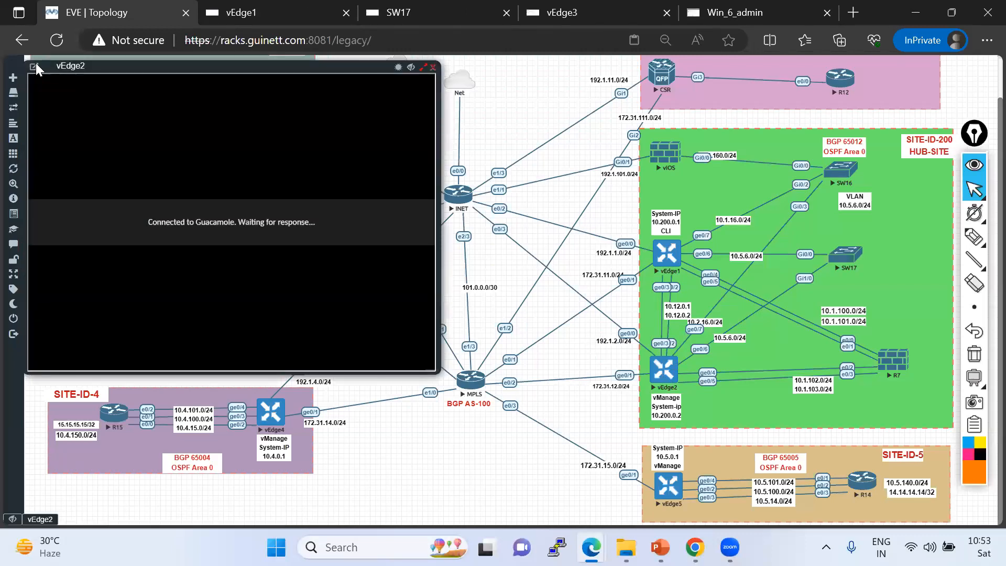
click(35, 65)
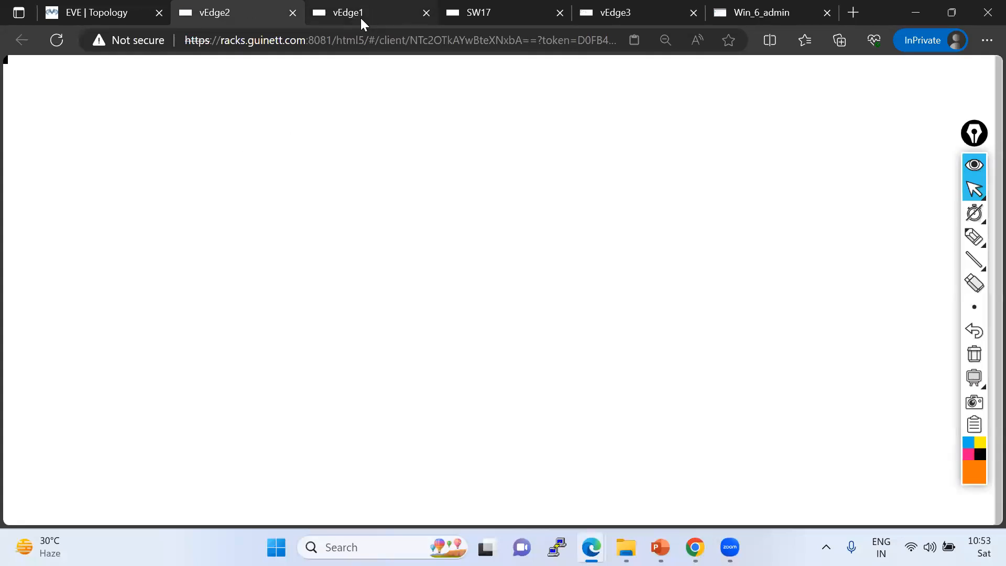
Log in to the vEdge1 console as admin.
click(361, 18)
text(admin)
key(Return)
key(Return)
key(Return)
key(Return)
Query the show vrrp command's options on vEdge1 and run show vrrp vpn.
text(show vrrp )
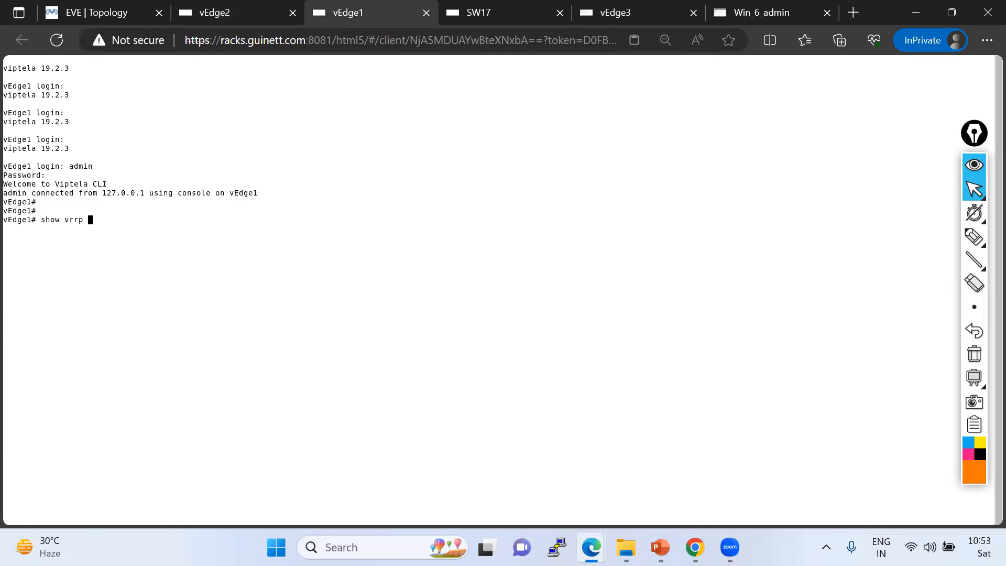
text(?vpn)
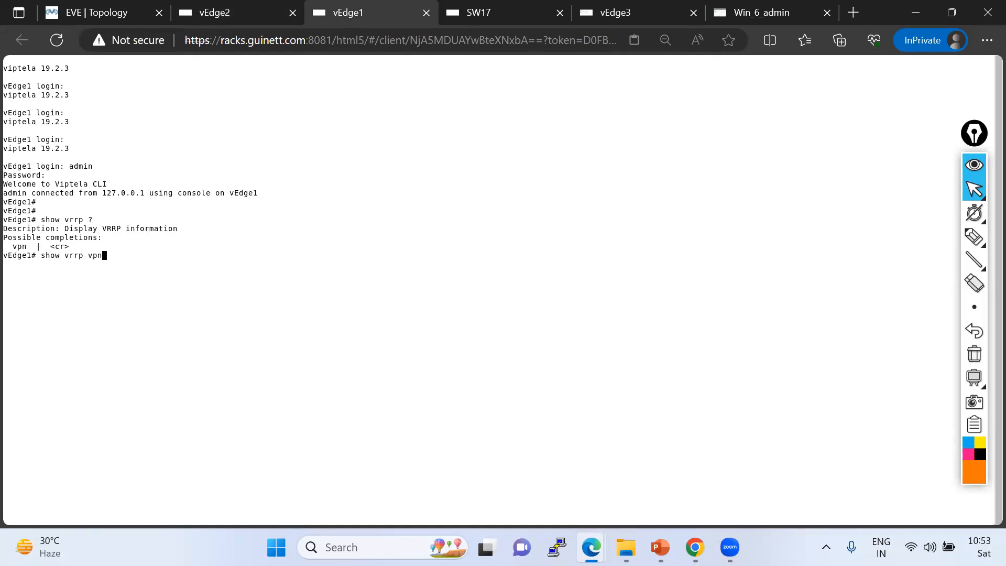
text( 10 ?)
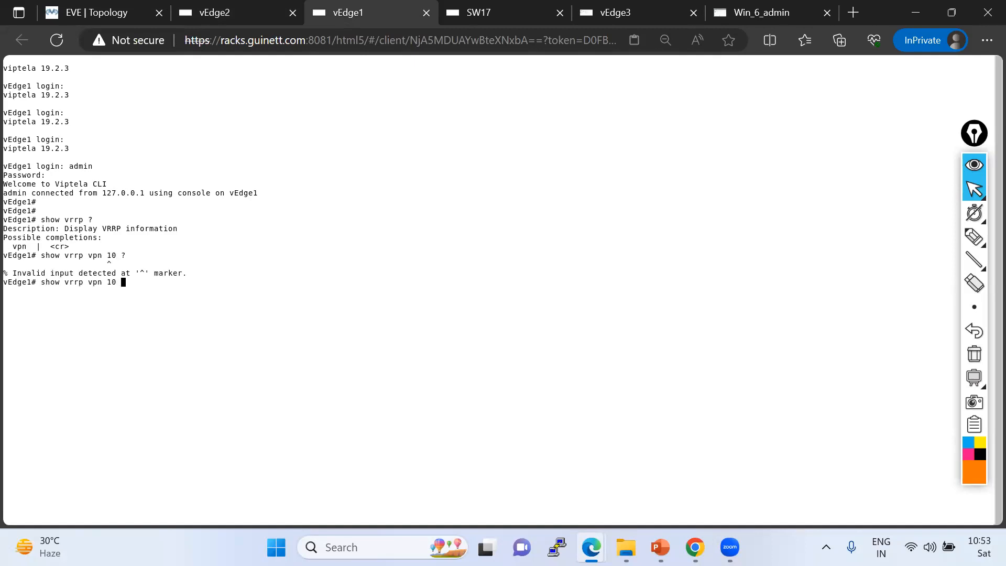
key(BackSpace)
key(BackSpace)
key(BackSpace)
text(?)
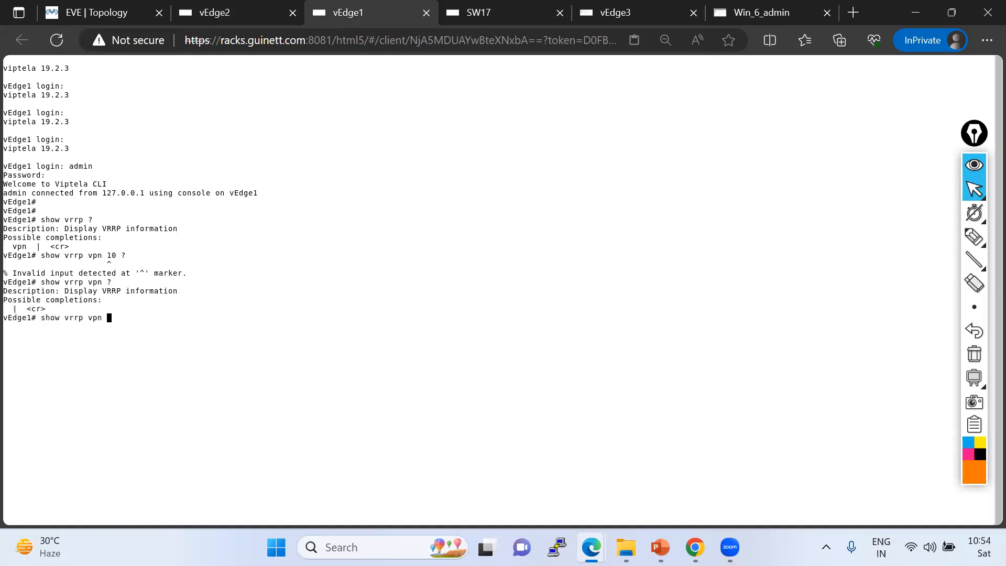
key(Return)
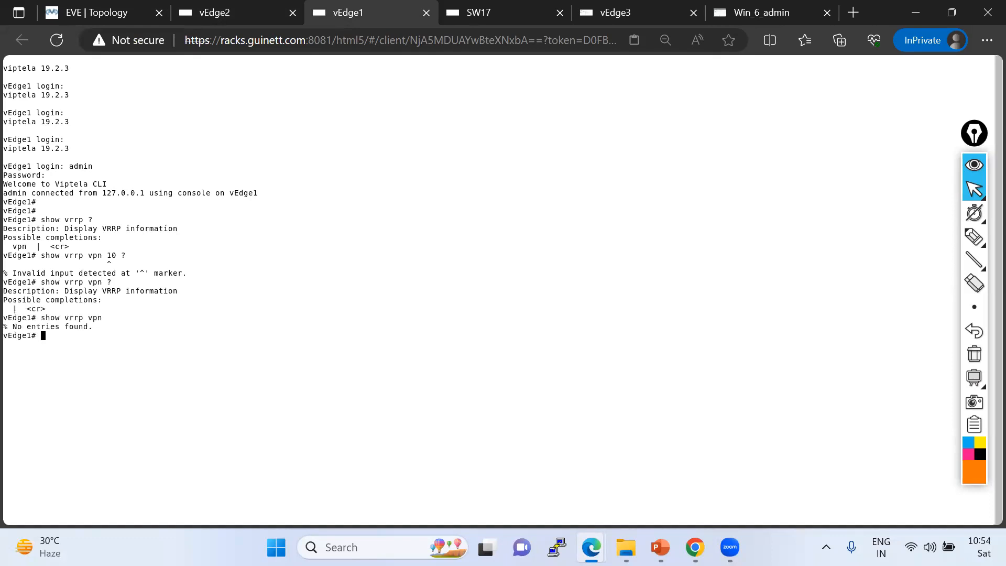
Try the show vrrp vpn 10 command on vEdge1's console.
key(Return)
key(Return)
key(Return)
key(Up)
text(10)
key(Return)
key(Up)
key(BackSpace)
key(BackSpace)
key(BackSpace)
key(BackSpace)
key(BackSpace)
key(BackSpace)
key(BackSpace)
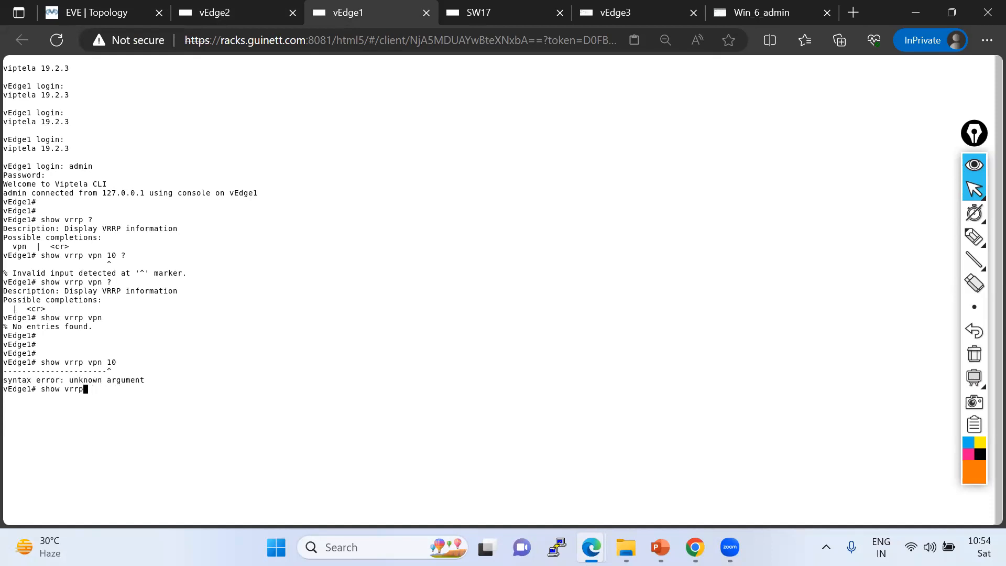
Run show vrrp and show vrrp vpn on vEdge1, querying their options.
key(Return)
key(Up)
text(?vp)
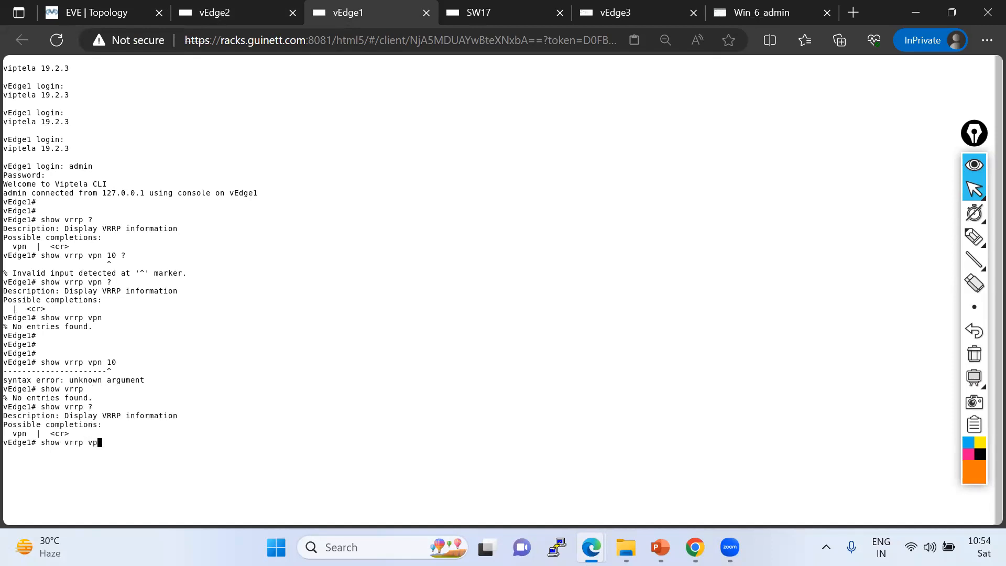
text(n ?)
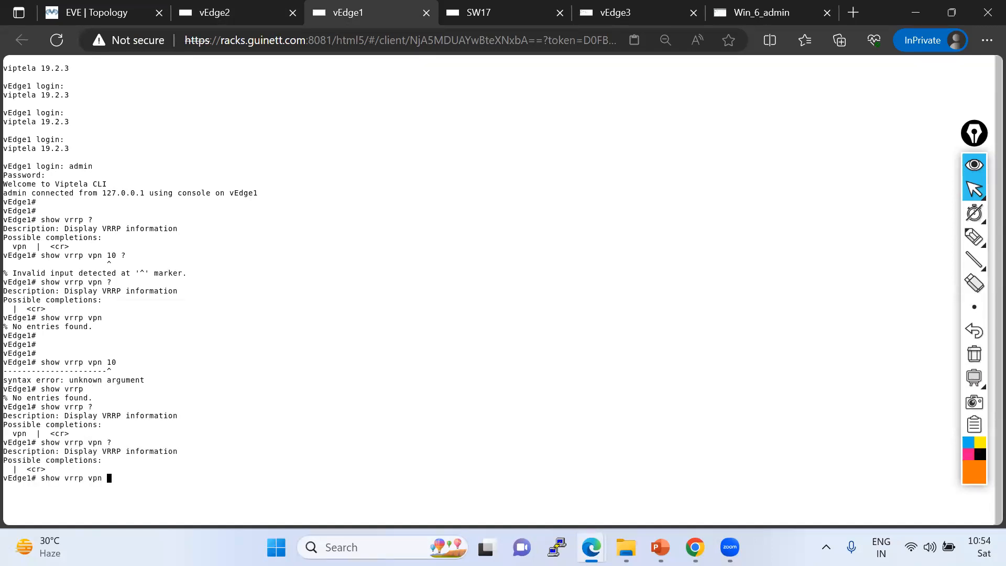
key(Return)
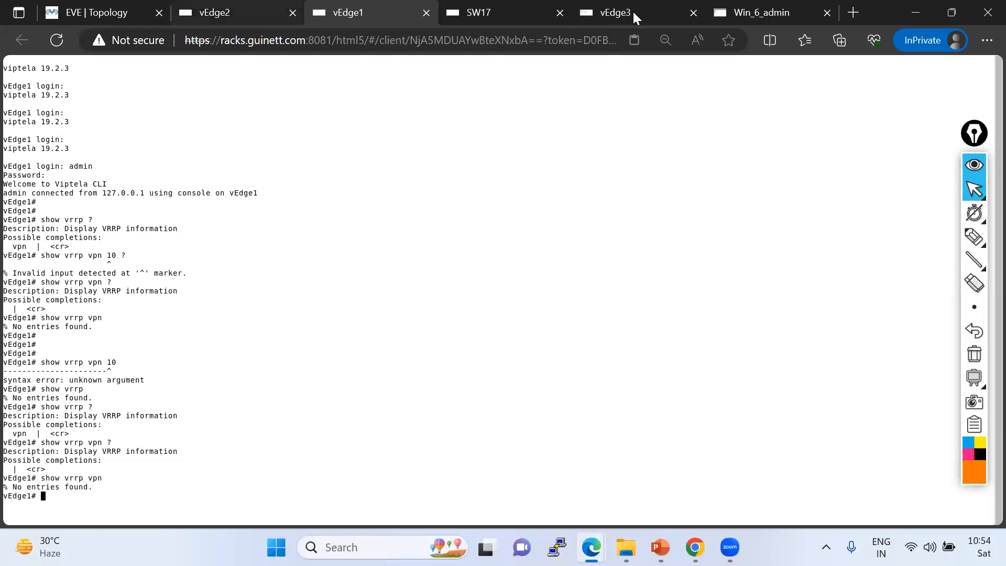
In the DC device template, set the Service VPN interface to VPN10_Interface_Configuration-For-DC and update the template.
click(731, 10)
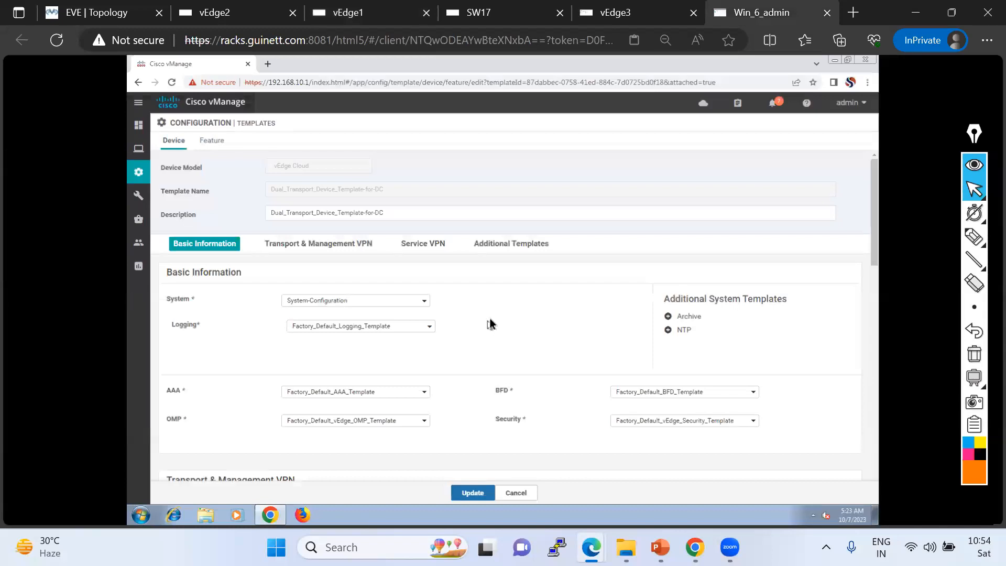
scroll(490, 319, down, 4)
scroll(489, 315, down, 4)
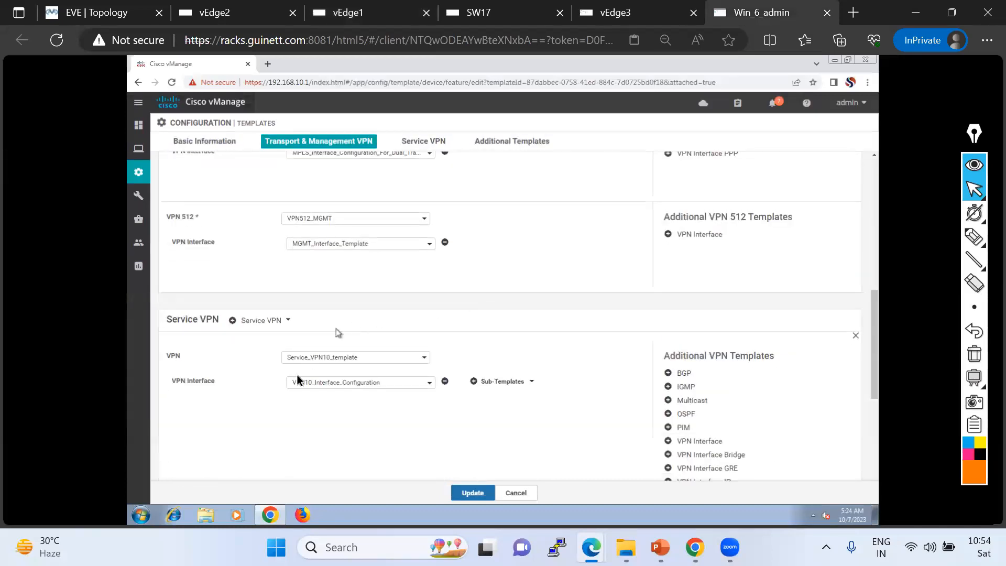
click(332, 387)
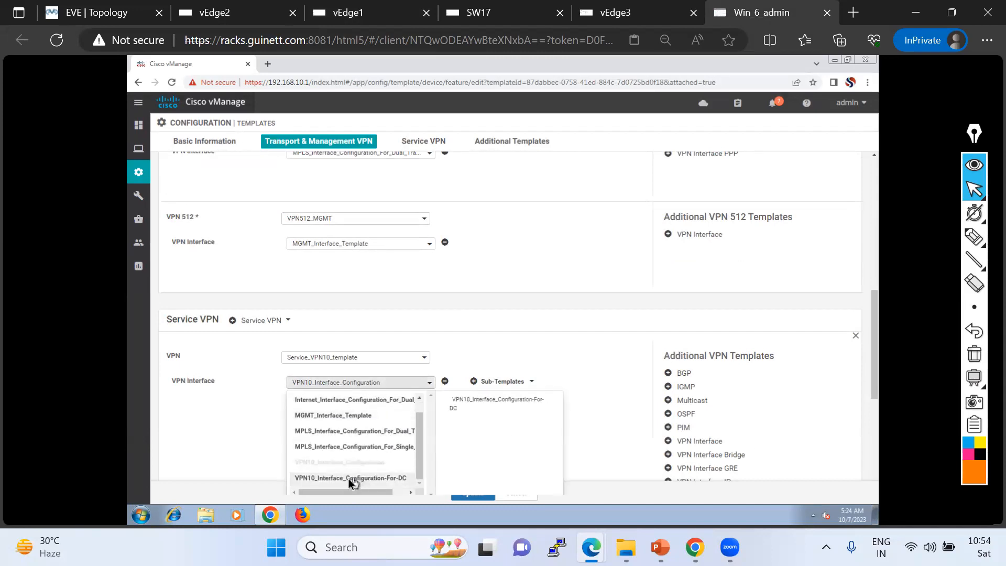
click(350, 478)
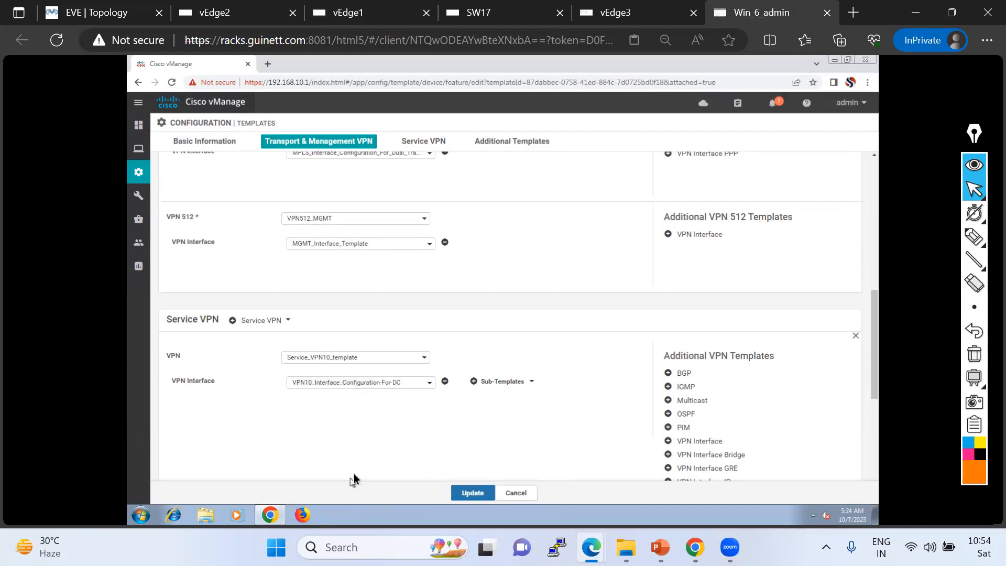
click(471, 493)
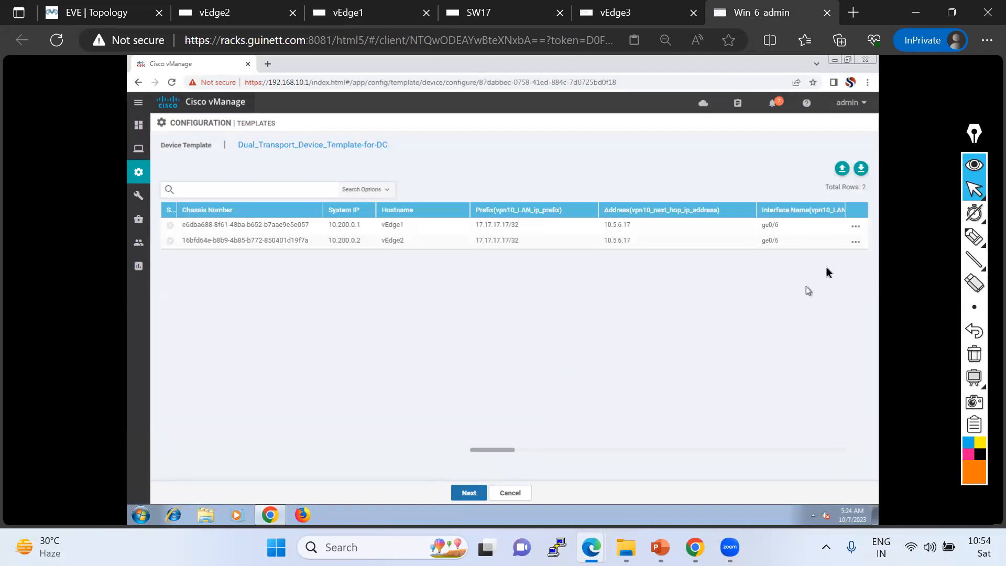
Open vEdge1's device variables and set its VRRP priority to 120.
click(857, 227)
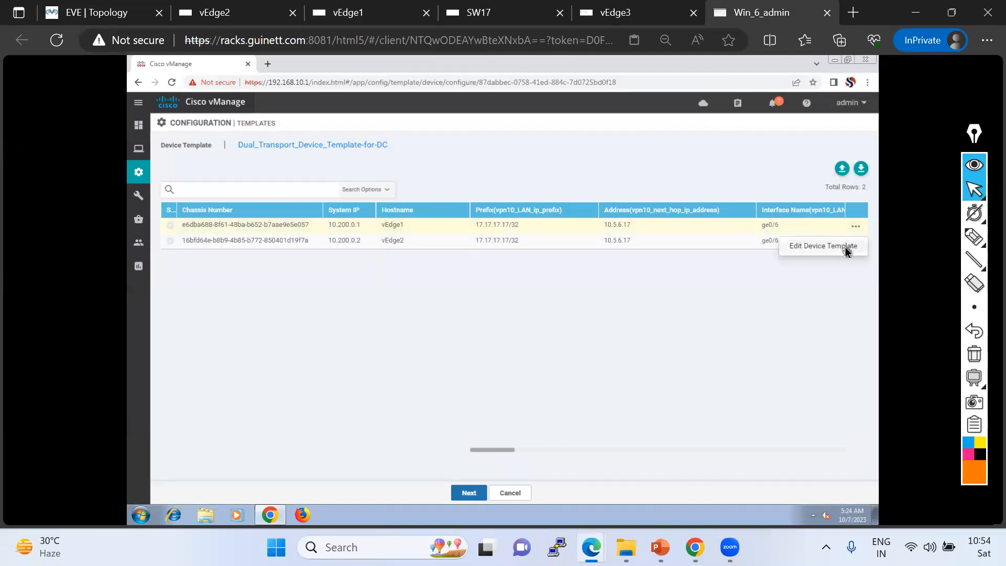
click(850, 246)
scroll(621, 293, down, 2)
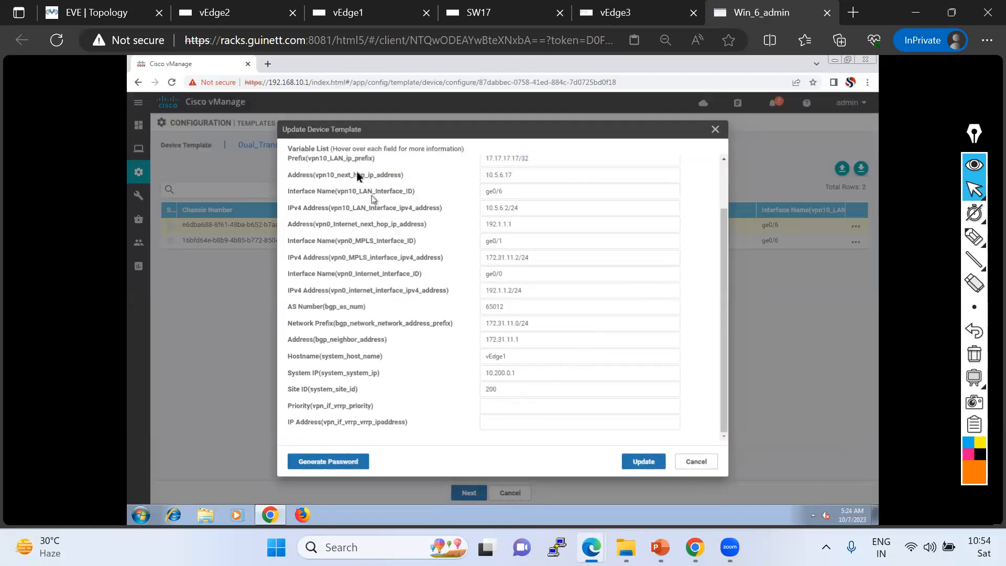
scroll(533, 213, up, 2)
scroll(545, 334, down, 2)
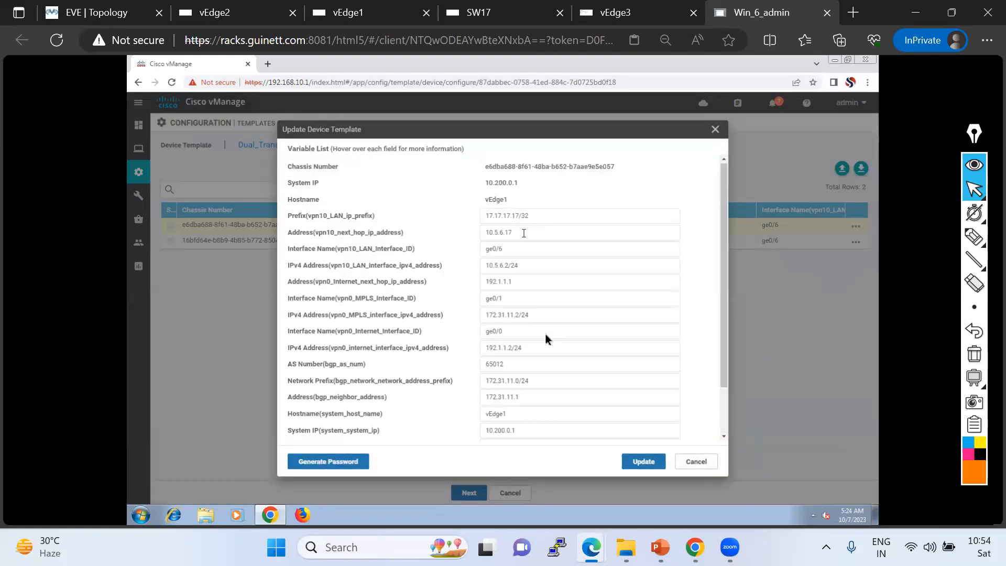
click(497, 407)
text(120)
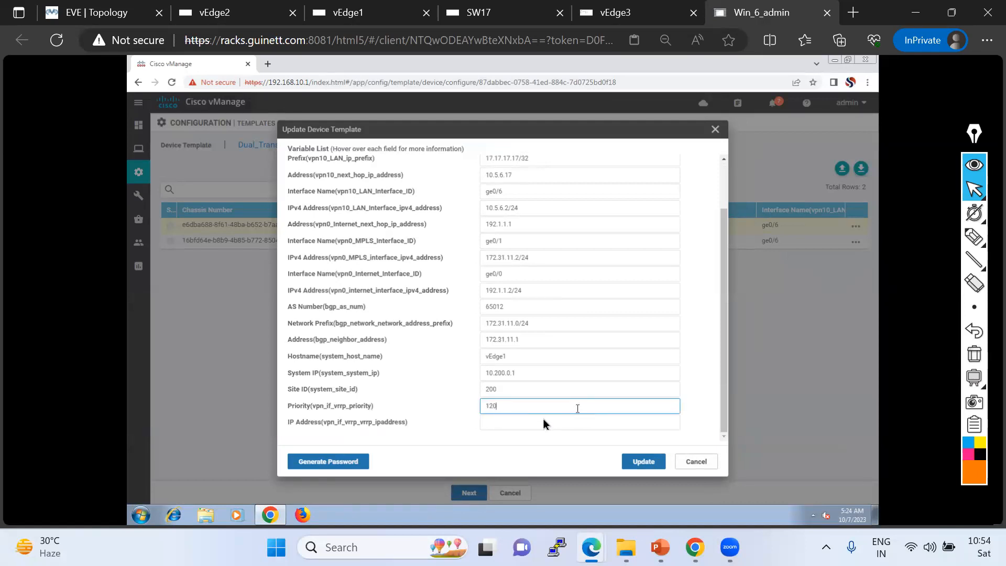
Set vEdge1's VRRP IP address to 10.5.6.1 and save its variables.
click(512, 424)
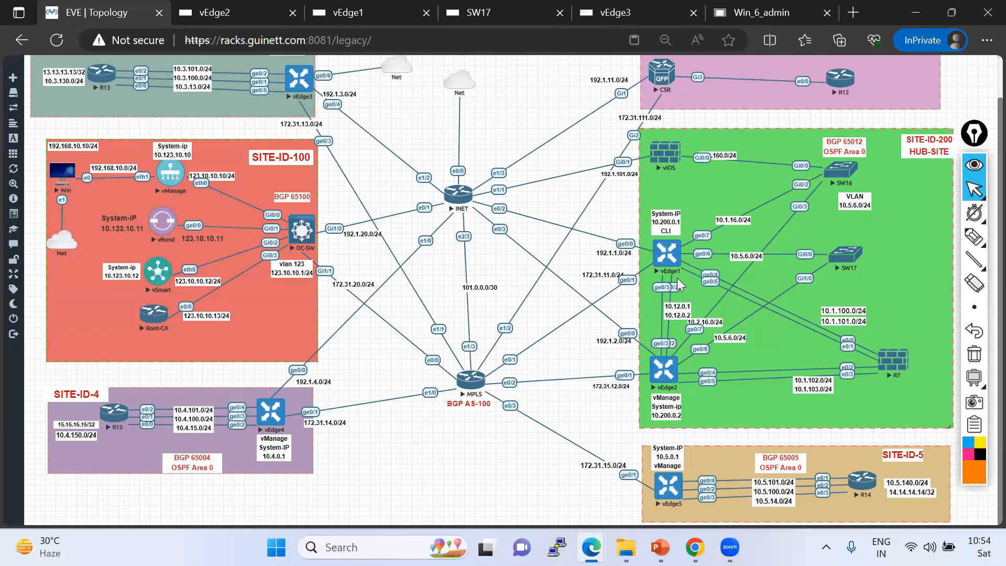
click(981, 232)
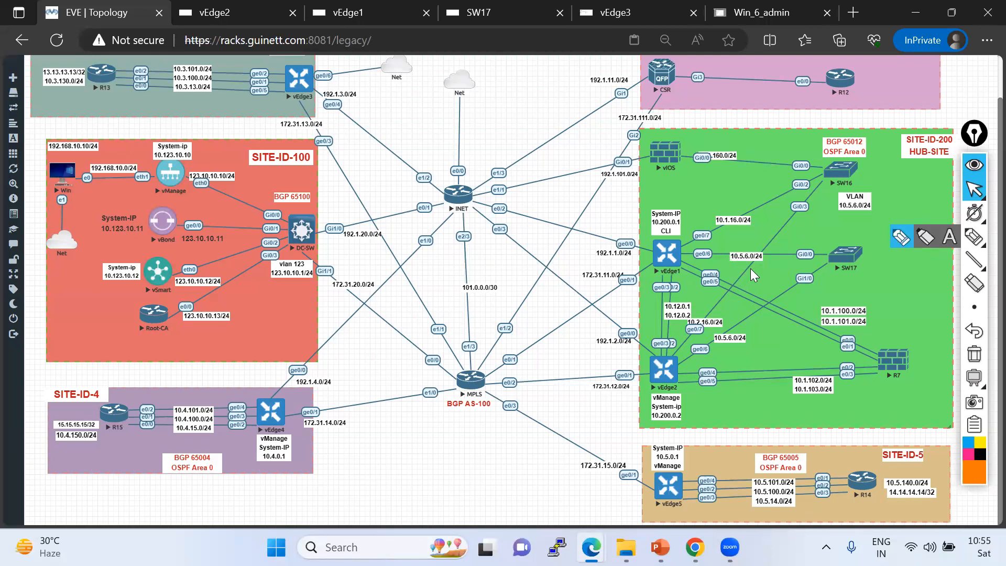
click(751, 11)
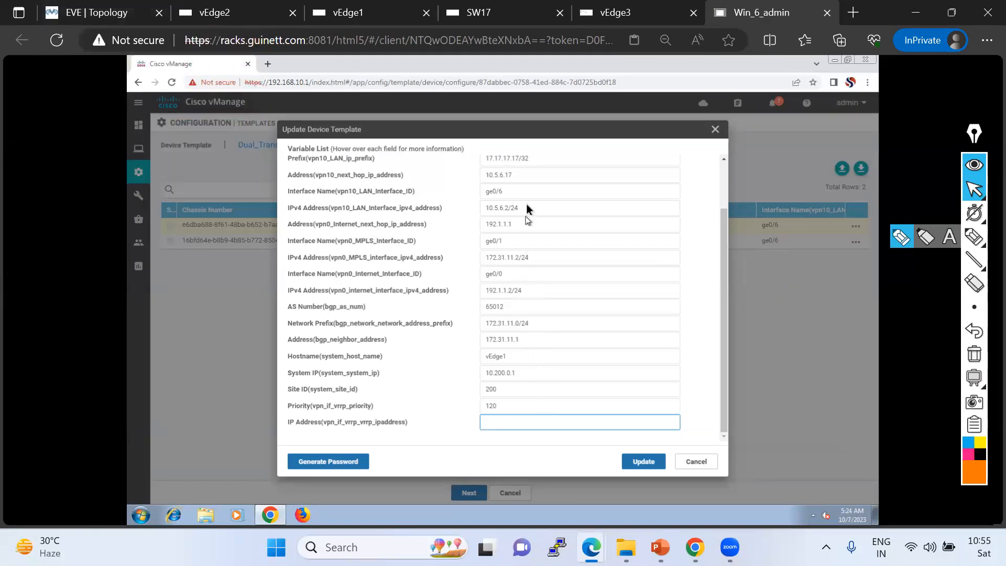
drag(527, 207, 471, 208)
key(ctrl+c)
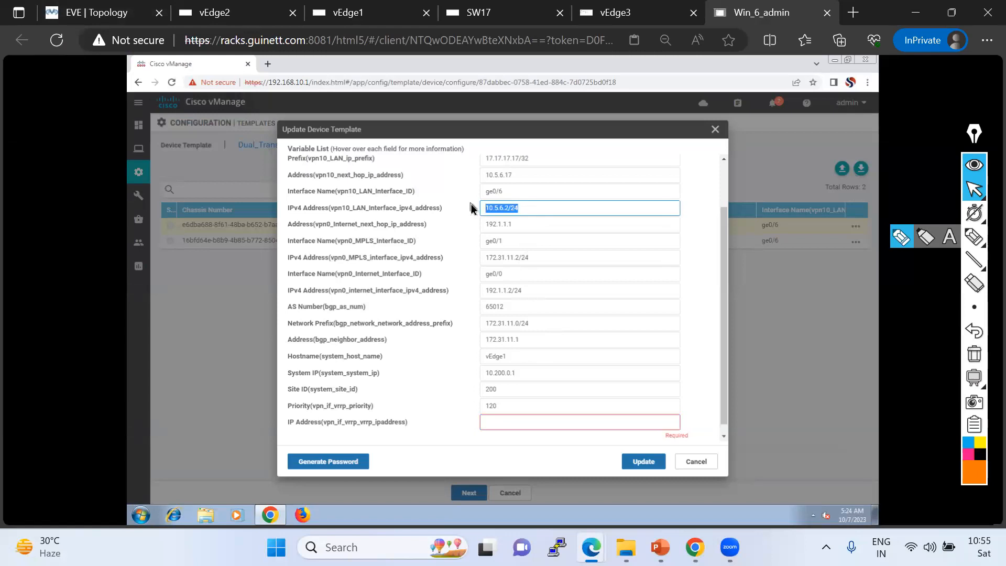
click(511, 418)
key(ctrl+v)
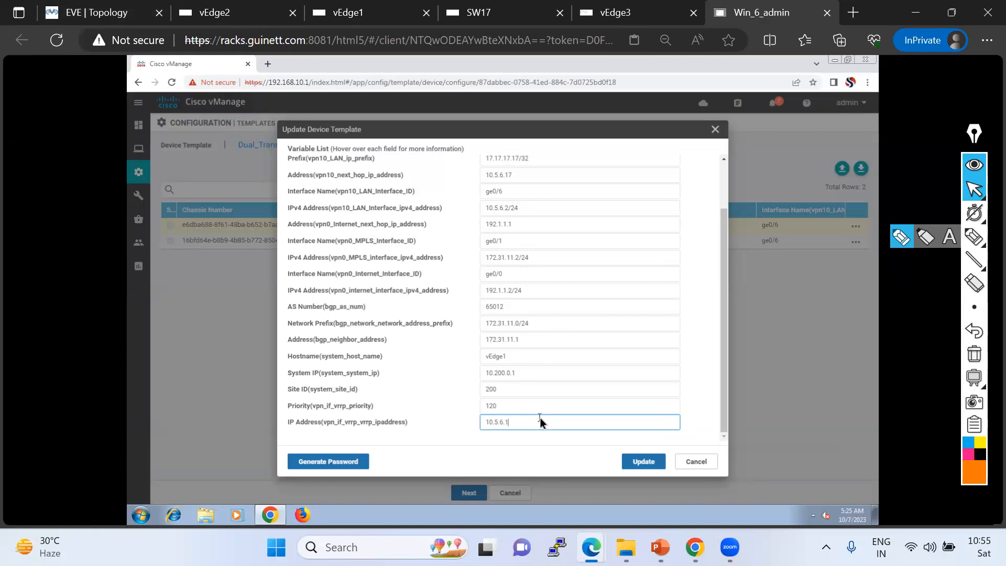
click(641, 461)
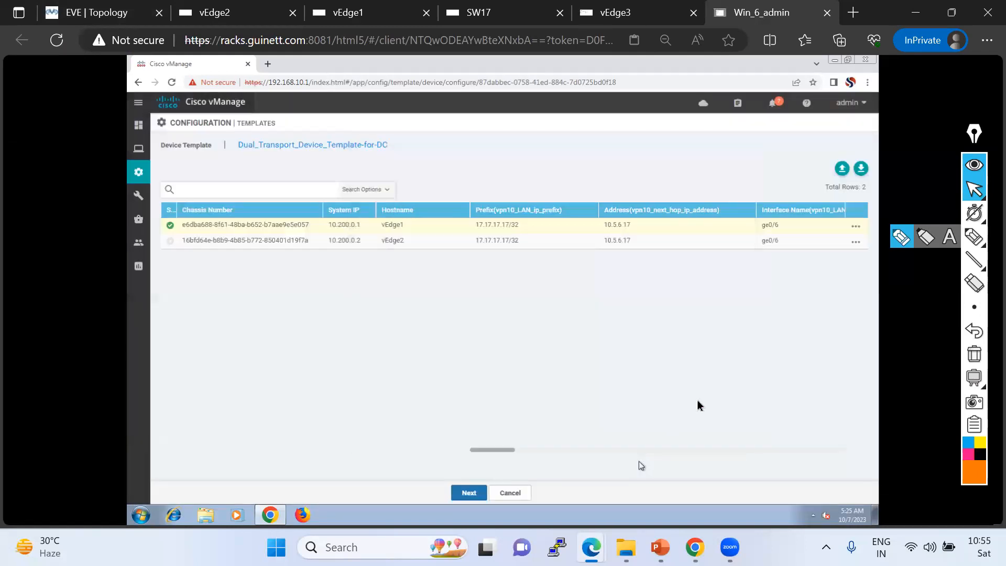
Edit vEdge2's device variables with VRRP priority 100 and VRRP IP address 10.5.6.1, and save.
click(855, 241)
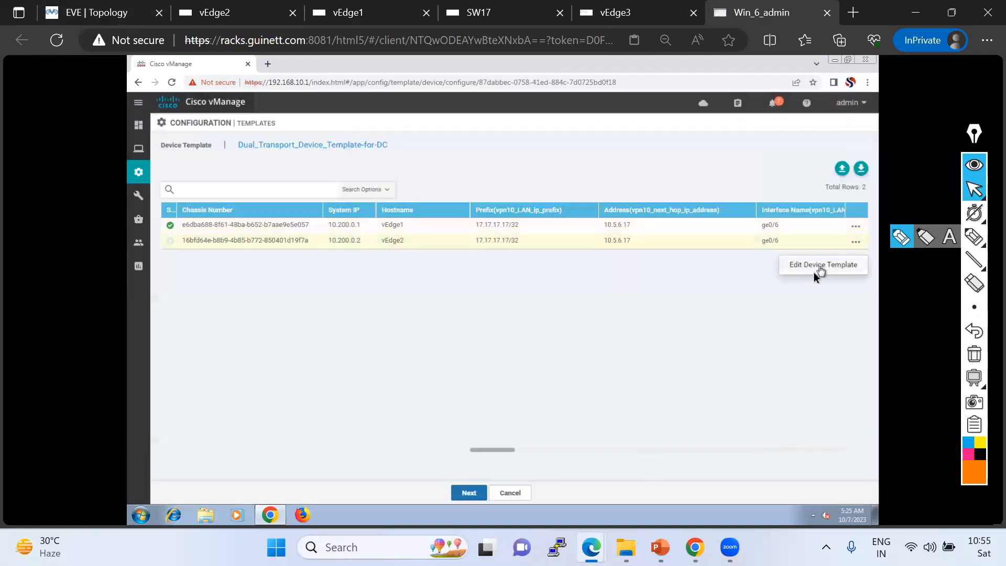
click(814, 270)
scroll(596, 408, down, 2)
click(503, 408)
text(100)
click(490, 423)
text(10.5.6.1)
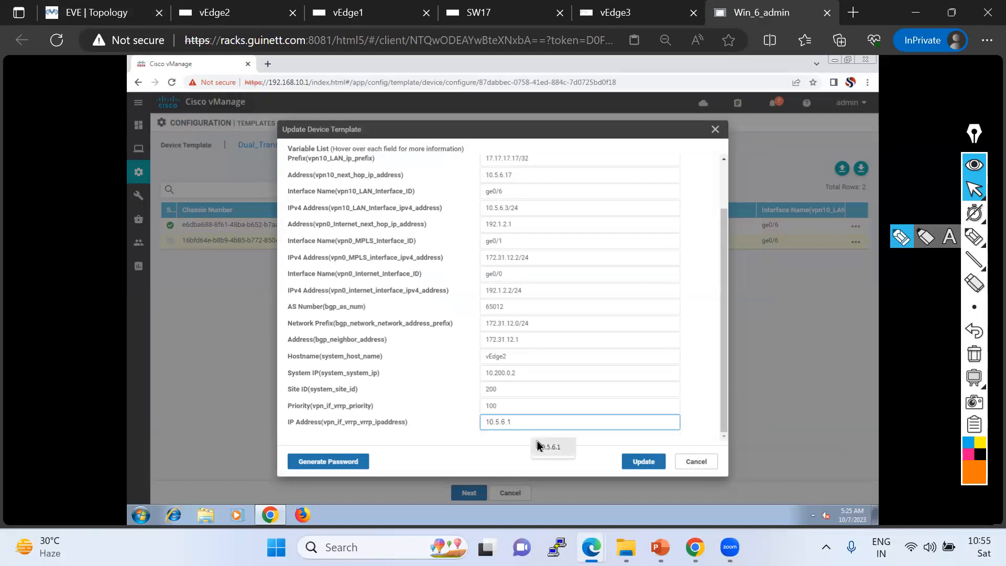
click(638, 463)
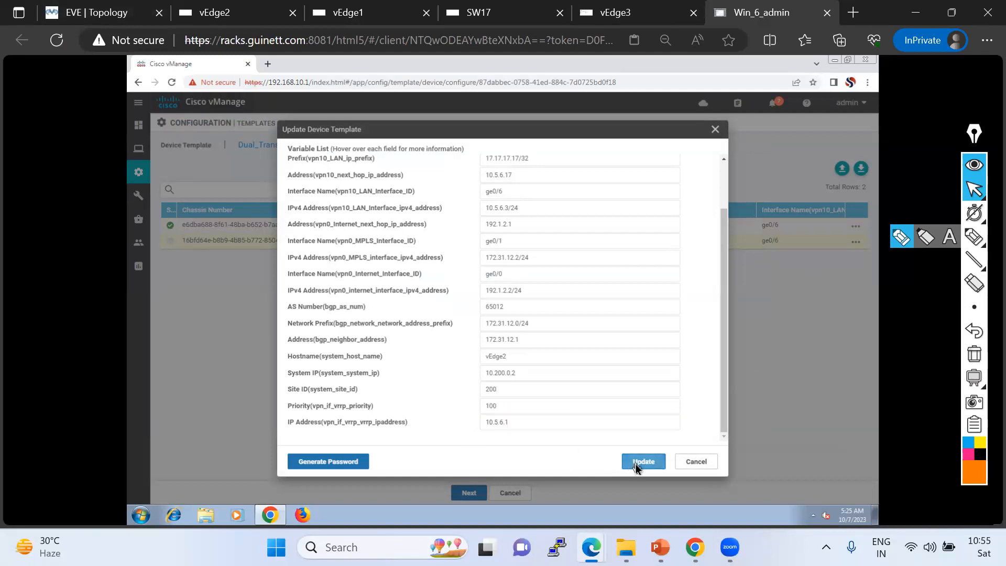
Review the side-by-side configuration diff for vEdge1 and vEdge2, examining the VRRP lines added under VPN 10.
click(476, 495)
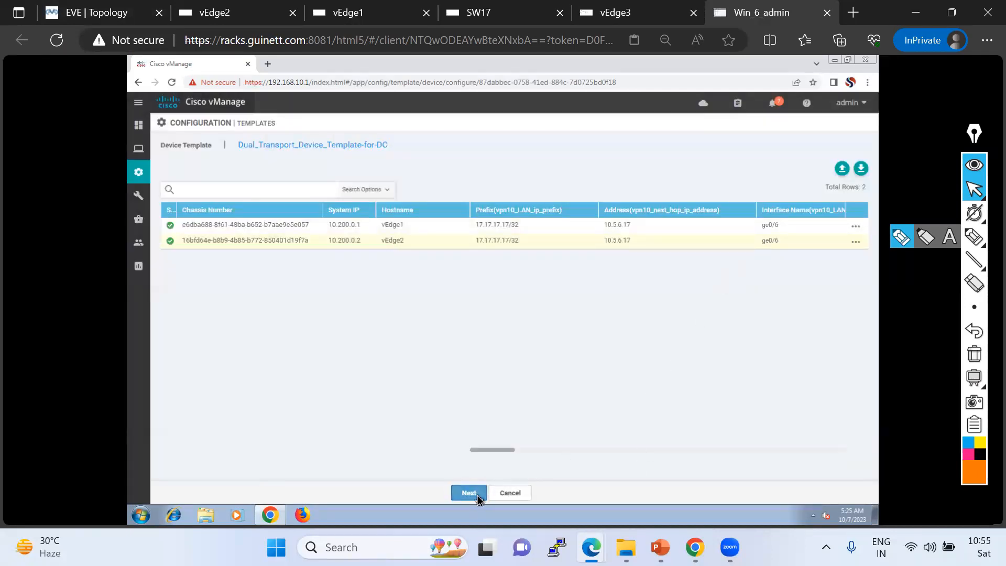
click(192, 216)
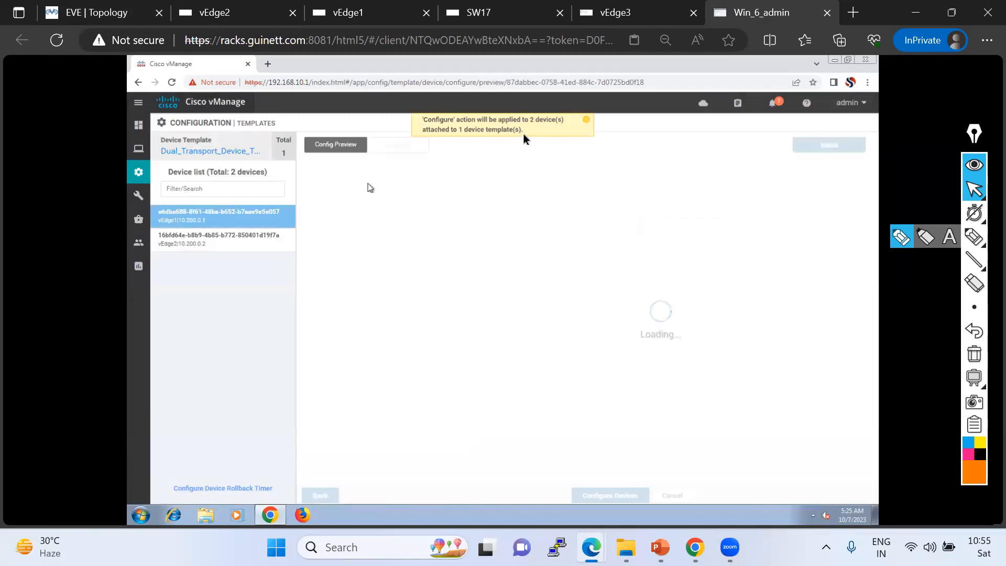
click(585, 122)
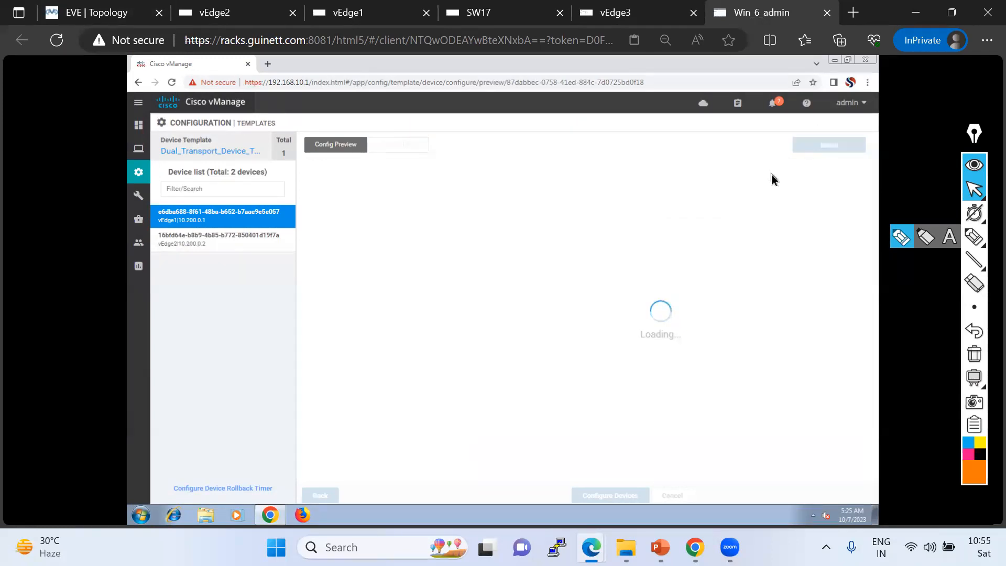
click(396, 146)
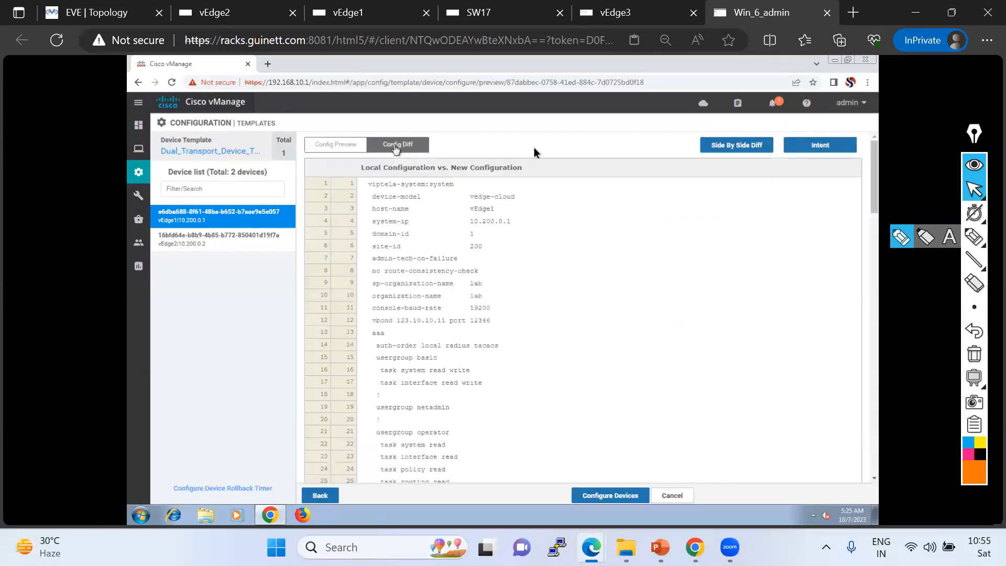
click(749, 152)
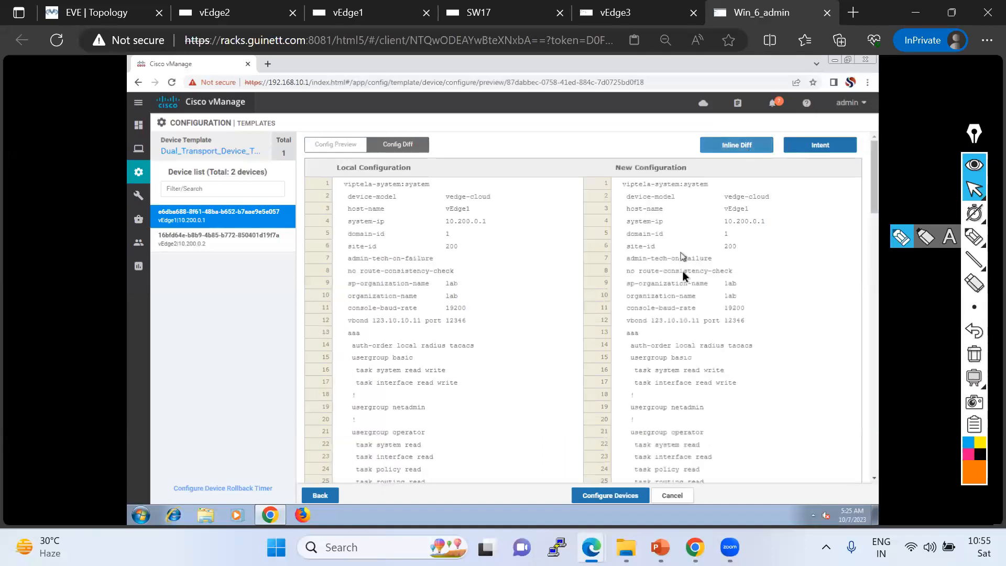
scroll(683, 268, down, 7)
scroll(683, 273, down, 10)
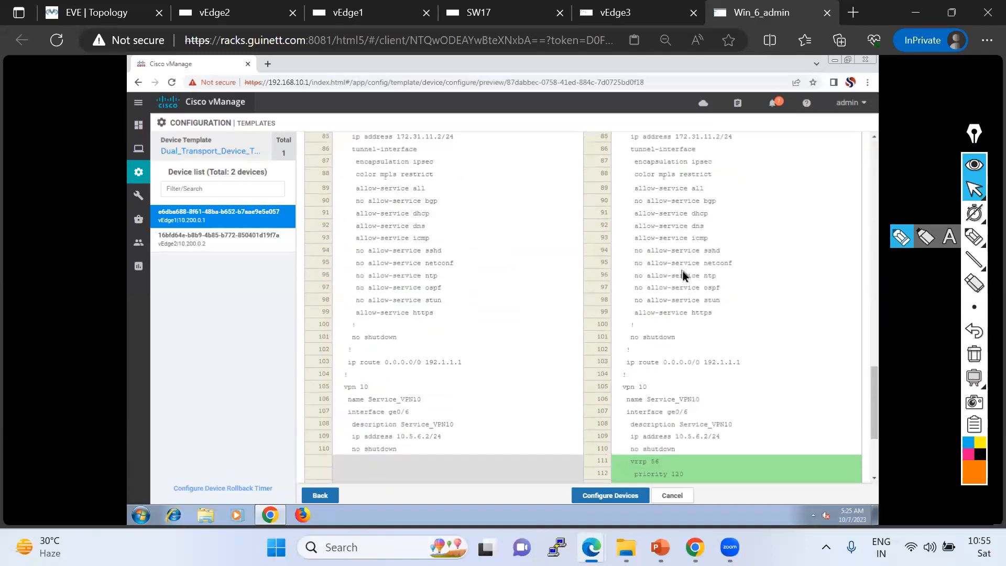
scroll(686, 325, down, 2)
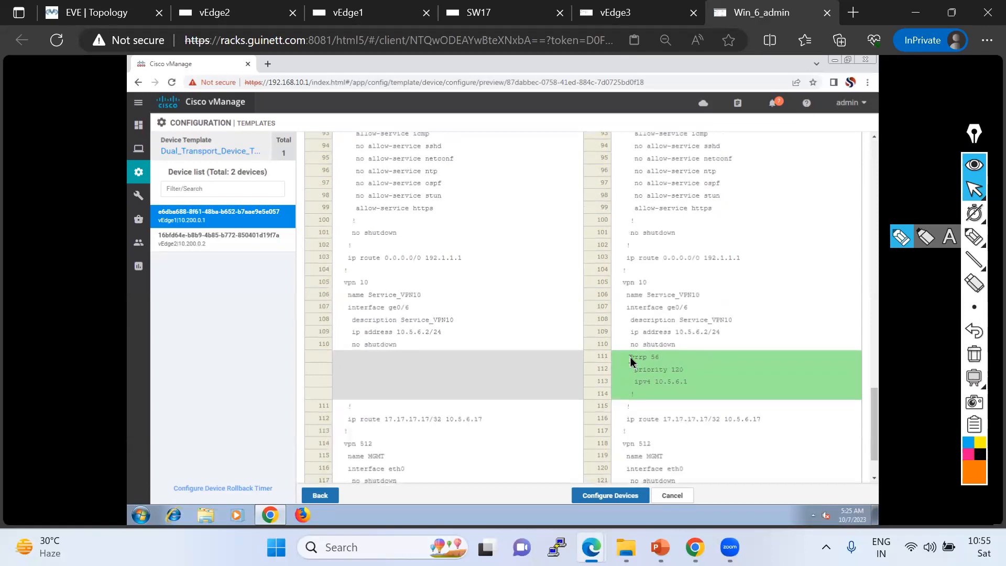
drag(686, 380, 627, 344)
click(683, 371)
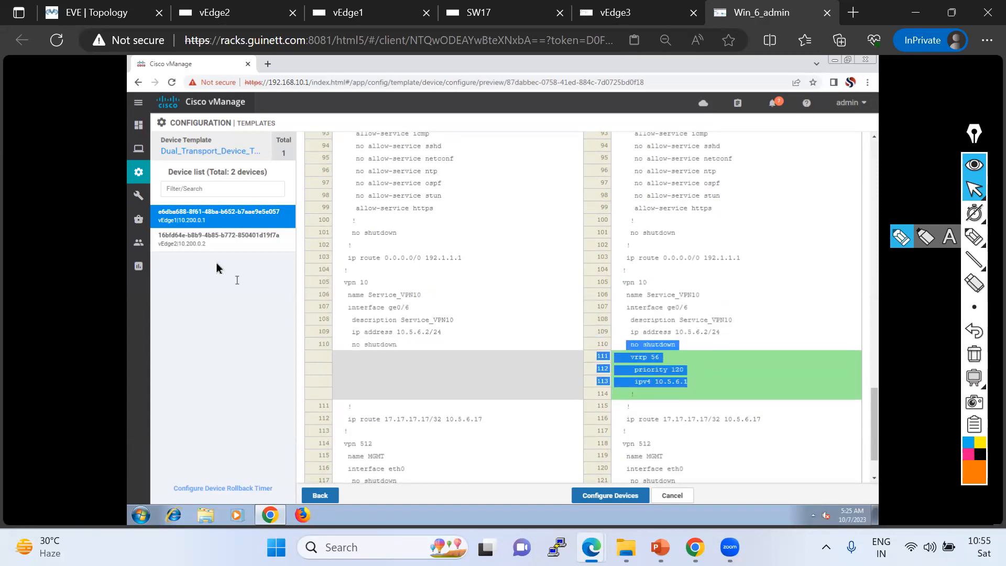
click(208, 245)
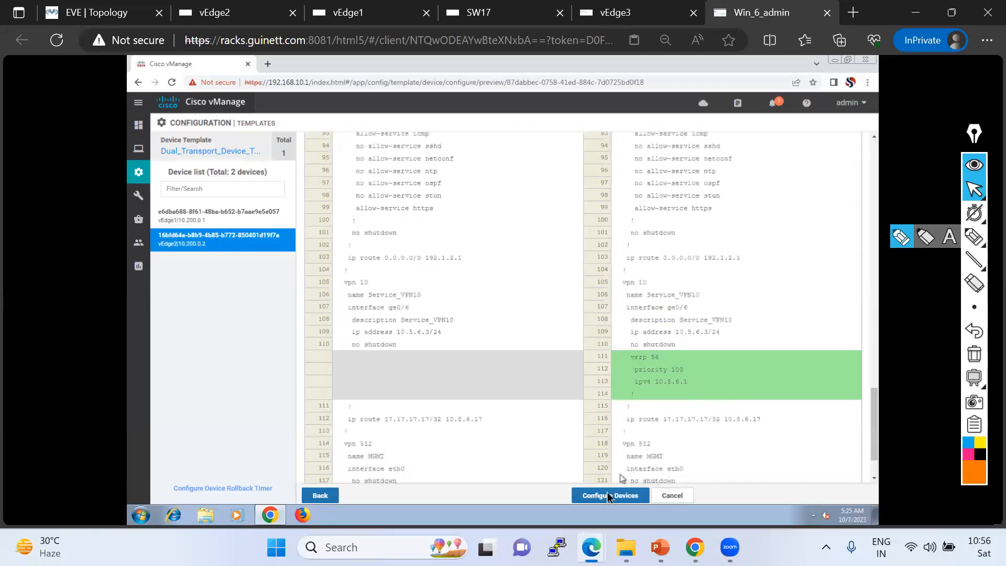
Push the configuration to both devices, confirming the changes on 2 devices.
click(608, 495)
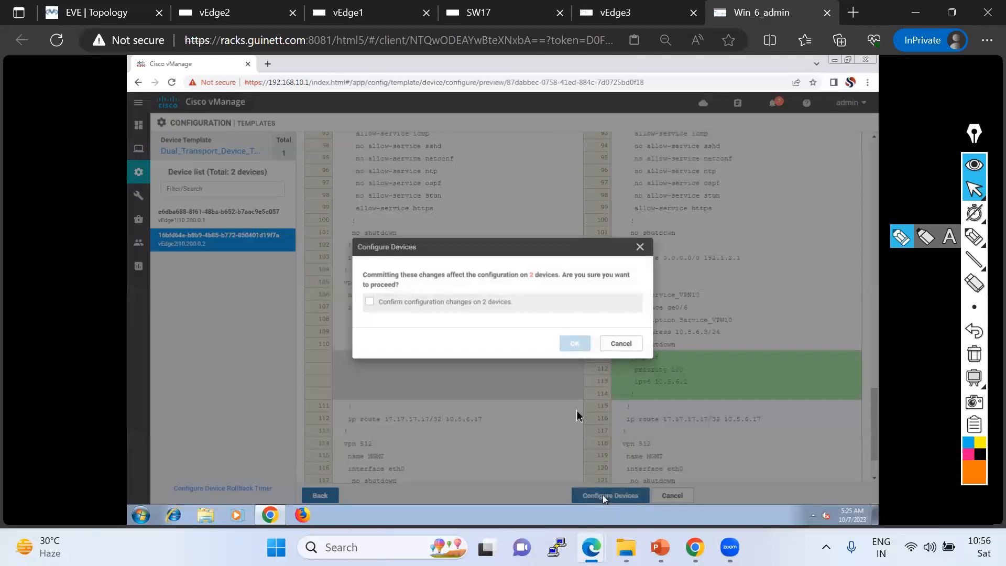
click(370, 302)
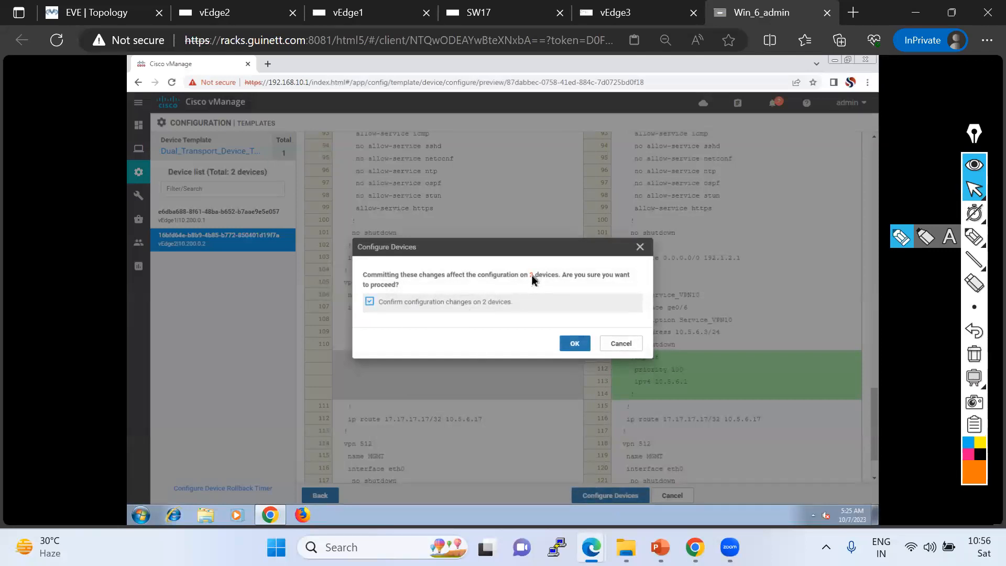
click(575, 345)
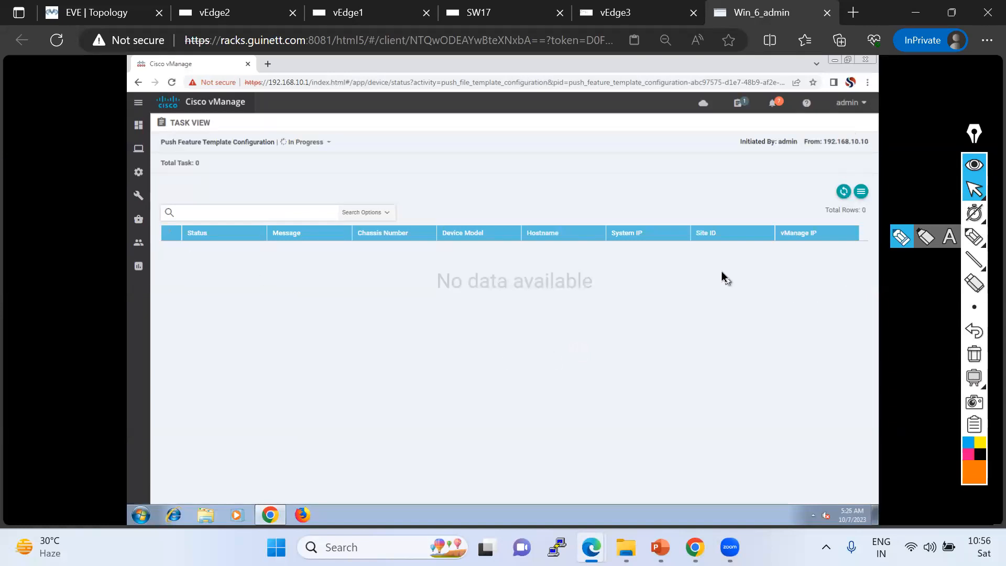
drag(973, 137, 981, 115)
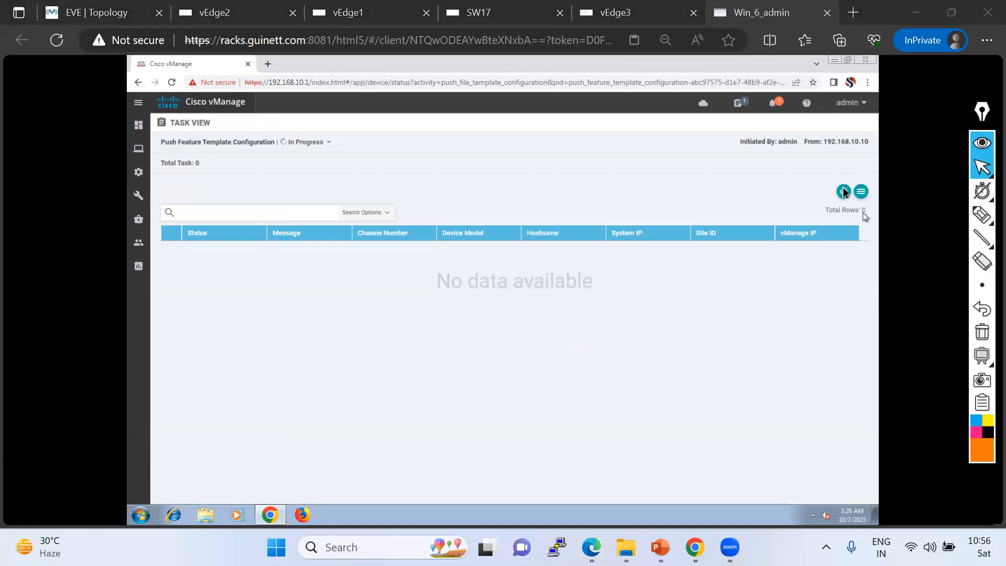
Refresh the task view to follow the template push progress on vEdge1 and vEdge2.
click(842, 192)
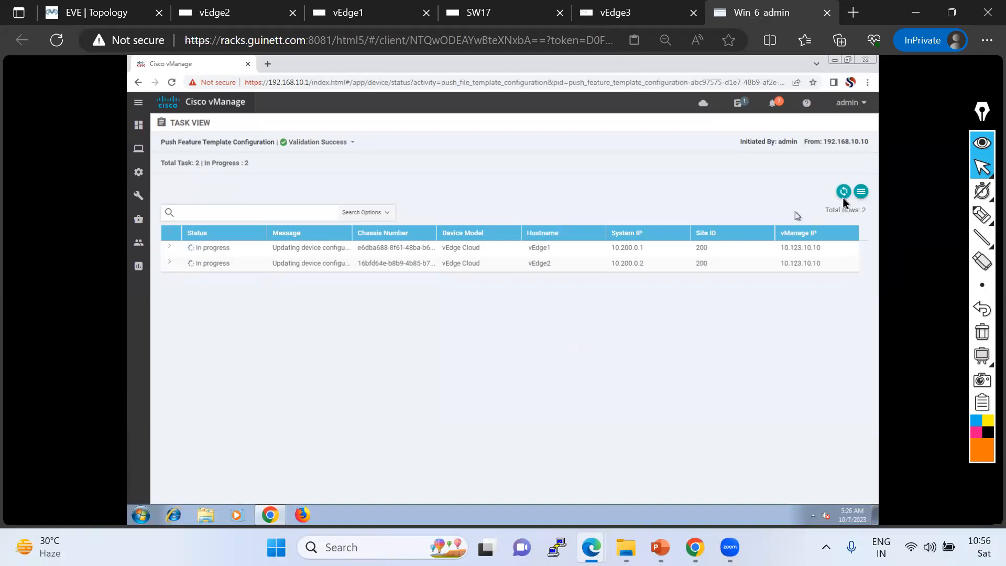
click(844, 194)
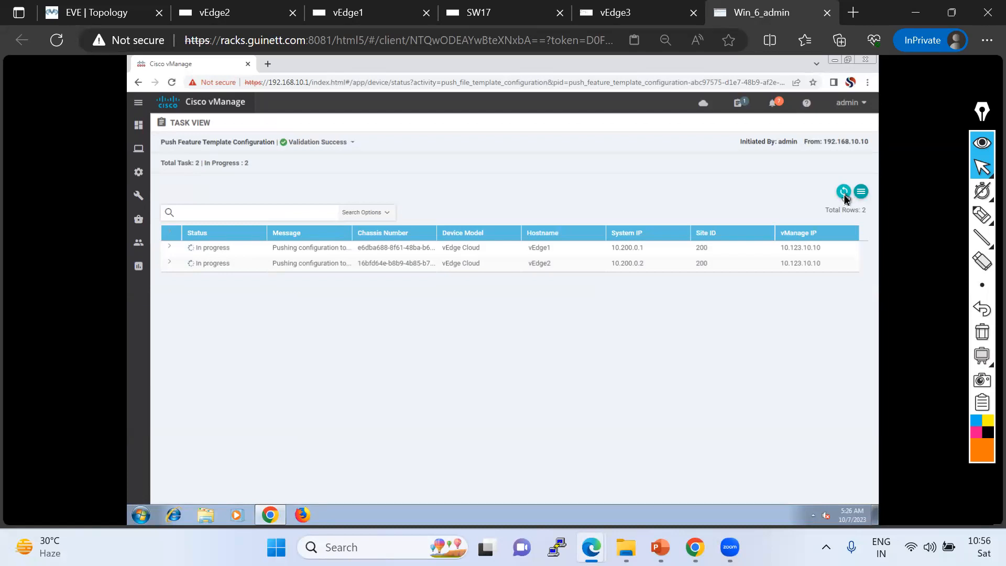
click(844, 193)
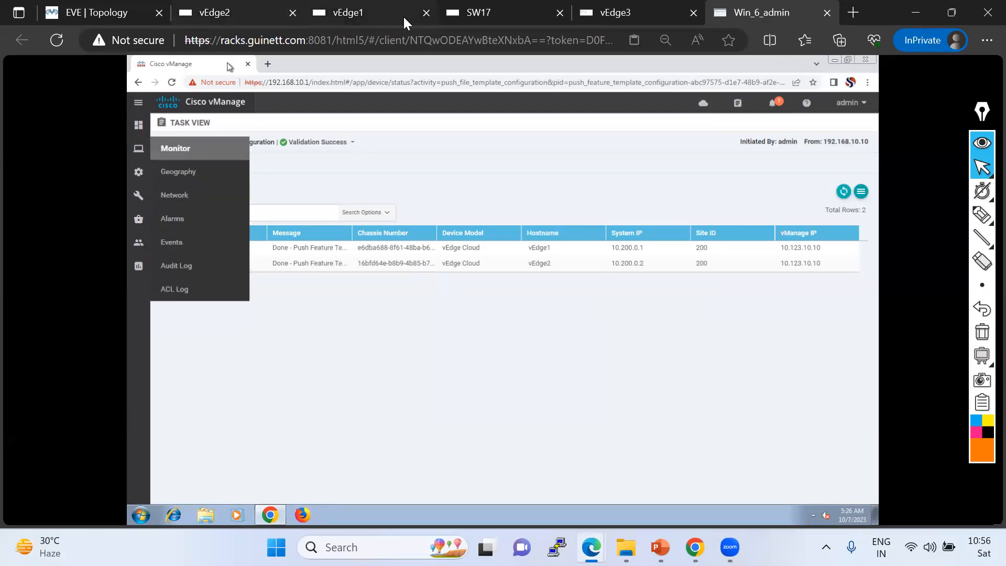
On the vEdge1 console, rerun show vrrp vpn and examine the VRRP priority and state.
click(360, 20)
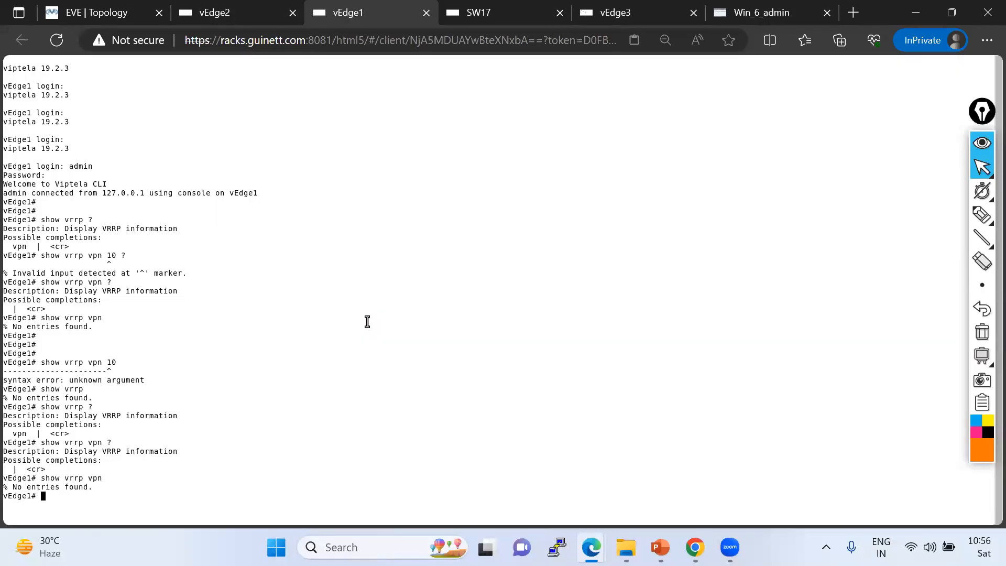
key(Return)
key(Return)
key(Return)
key(Up)
key(Return)
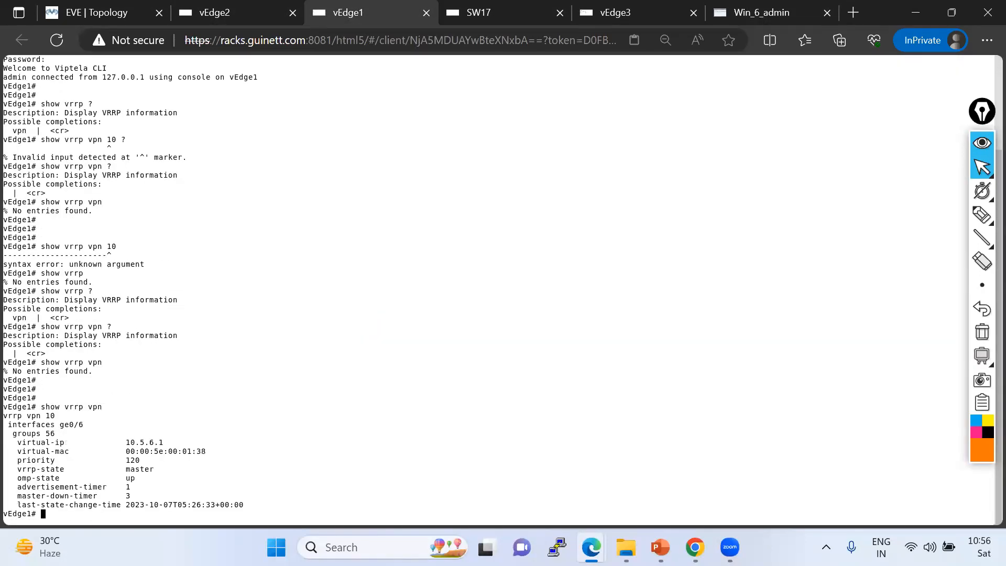
key(Return)
key(Return)
key(Return)
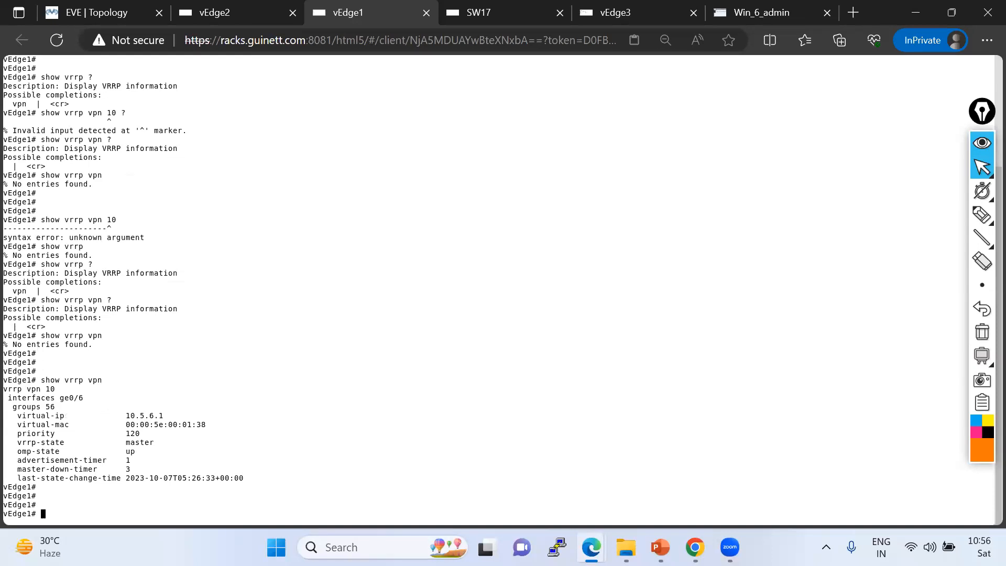
drag(23, 434, 163, 443)
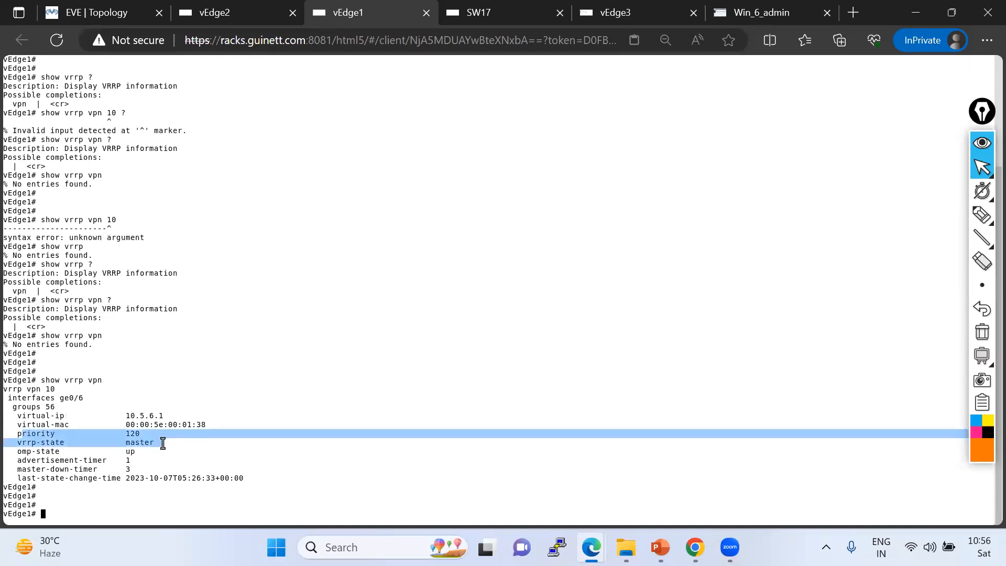
Log in to the vEdge2 console as admin, entering the account password.
click(229, 14)
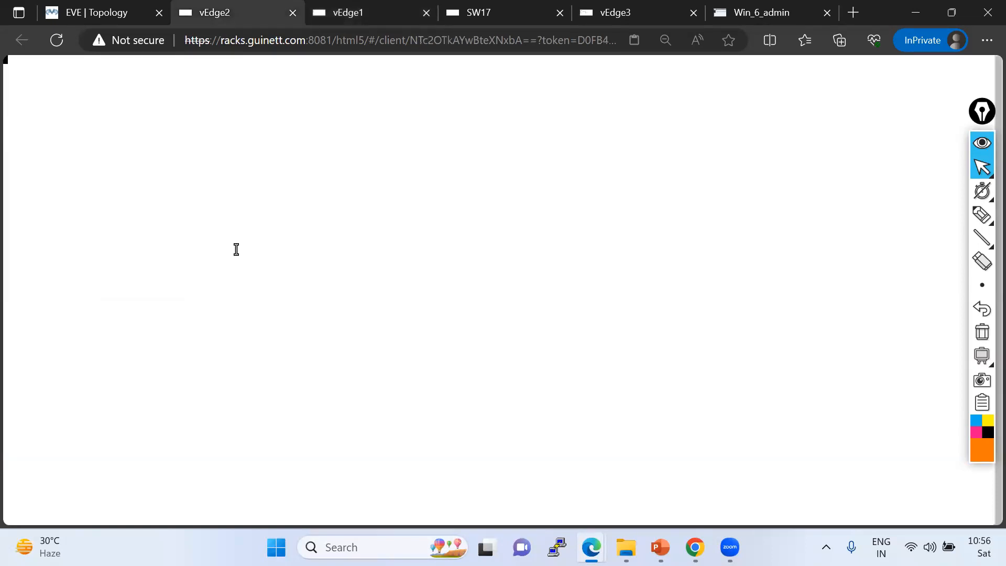
key(Return)
text(admin)
key(Return)
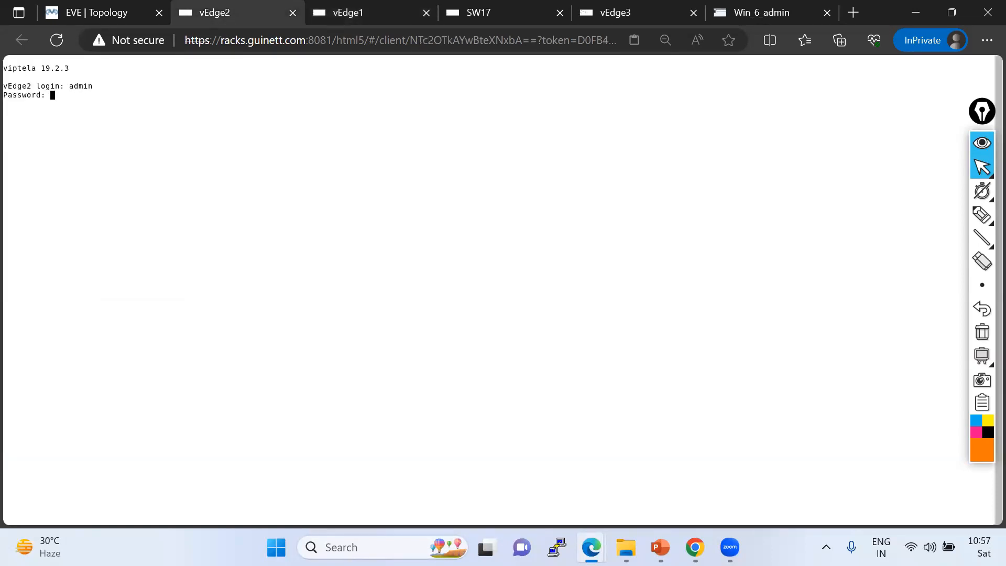
key(Return)
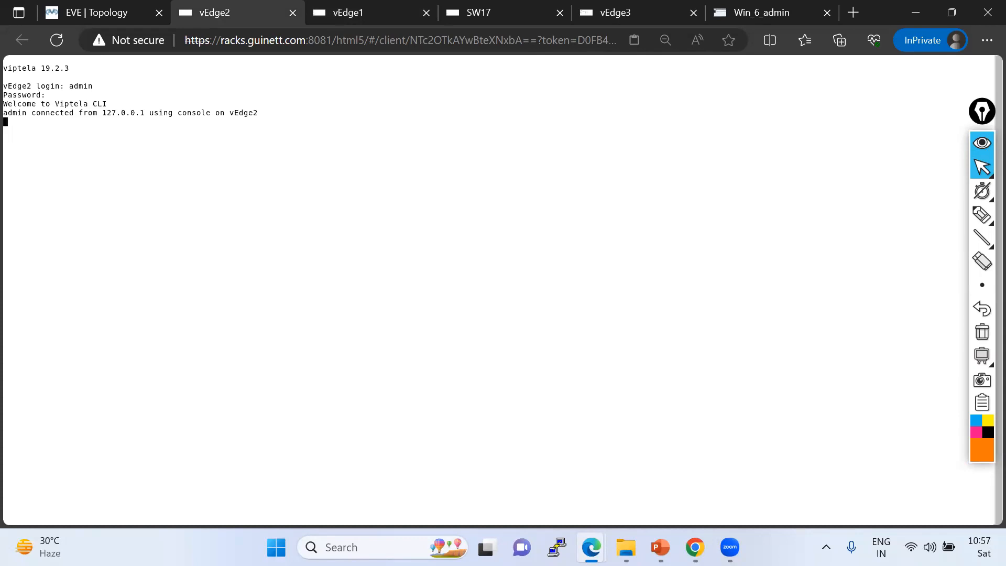
Run show vrrp on vEdge2 and examine its VRRP state.
text(sj)
key(BackSpace)
text(how vrrp)
key(Return)
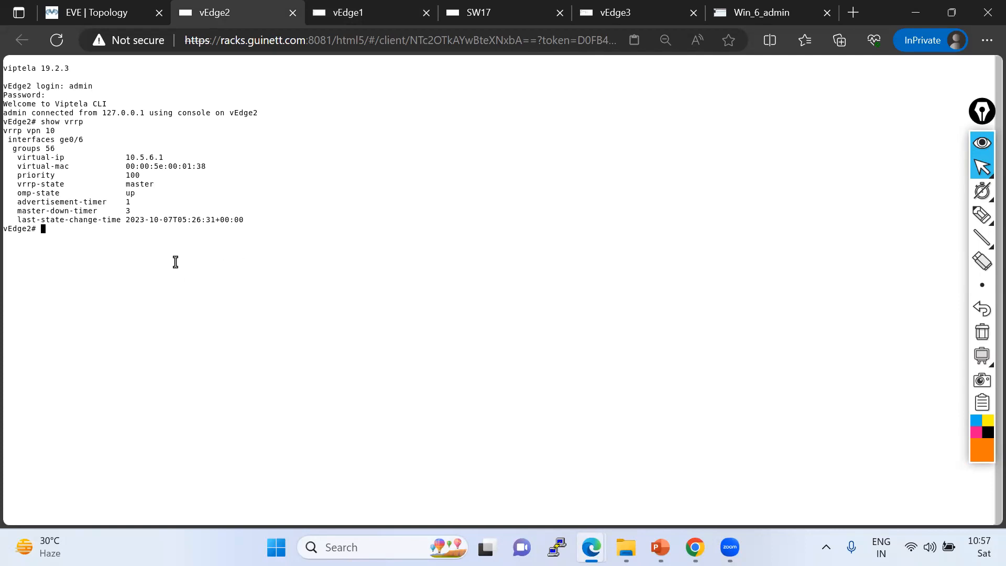
drag(21, 185, 155, 183)
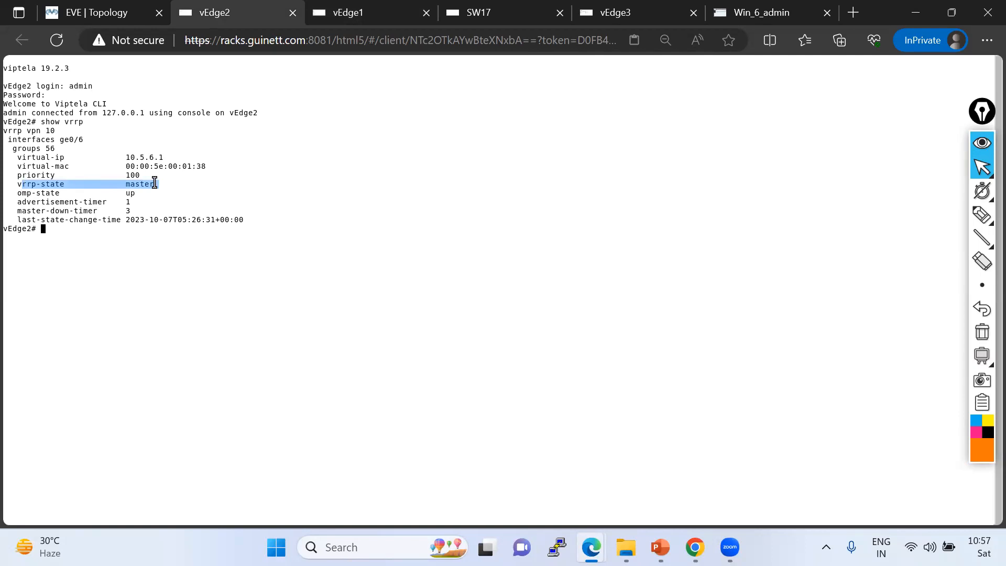
click(159, 186)
drag(166, 184, 17, 184)
On vEdge1, explore the show vrrp command options and run show vrrp vpn 10, examining the priority.
click(341, 14)
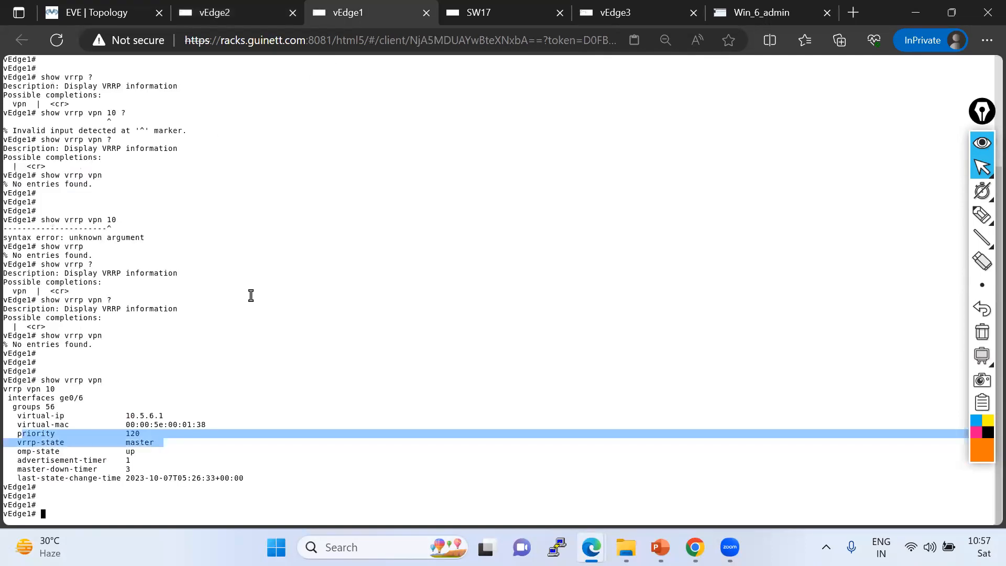
key(Return)
key(Return)
key(Return)
key(Return)
key(Return)
key(Return)
key(Return)
key(Return)
key(Return)
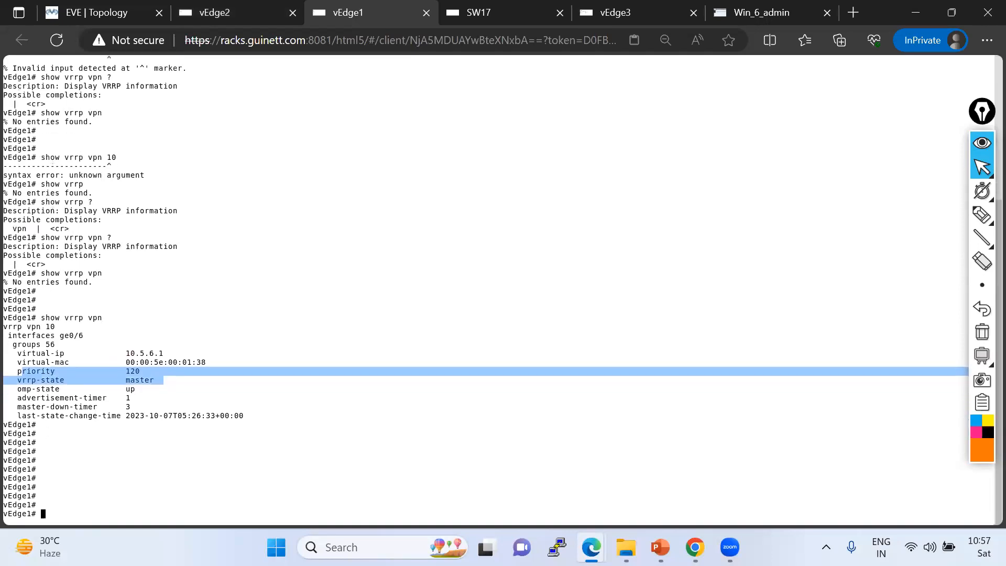
text(show v)
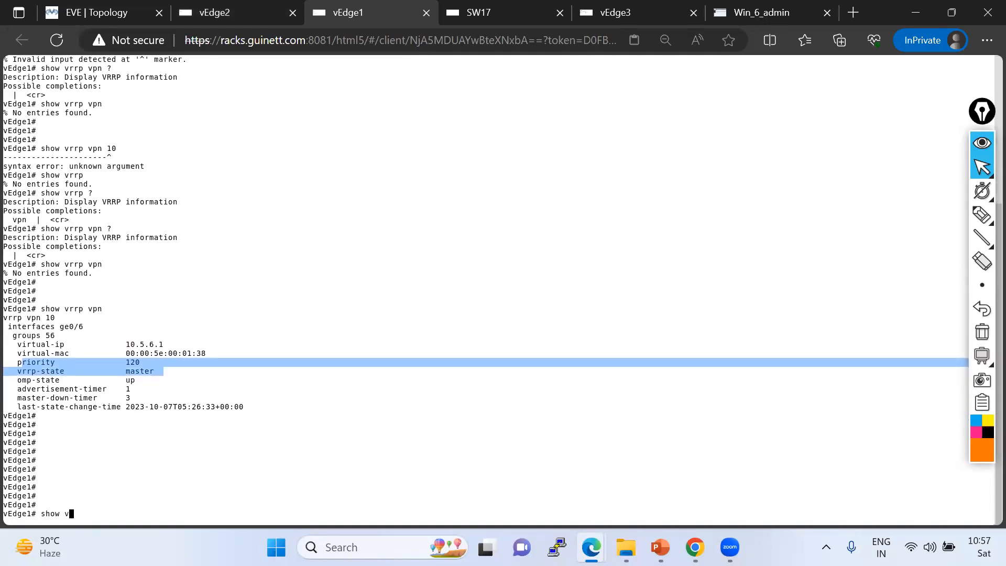
text(rrp ?vp)
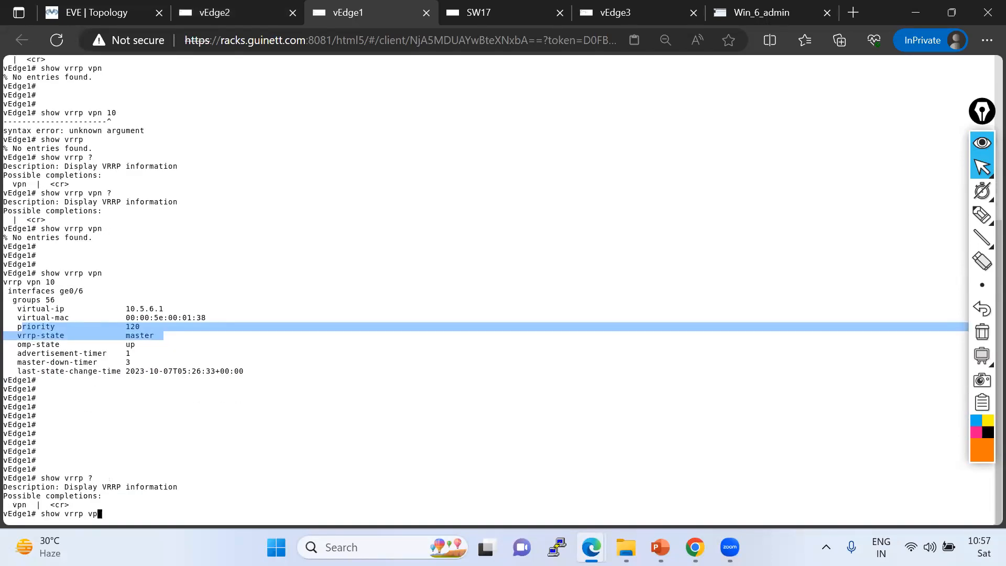
text(n ?)
text(10 )
text(?)
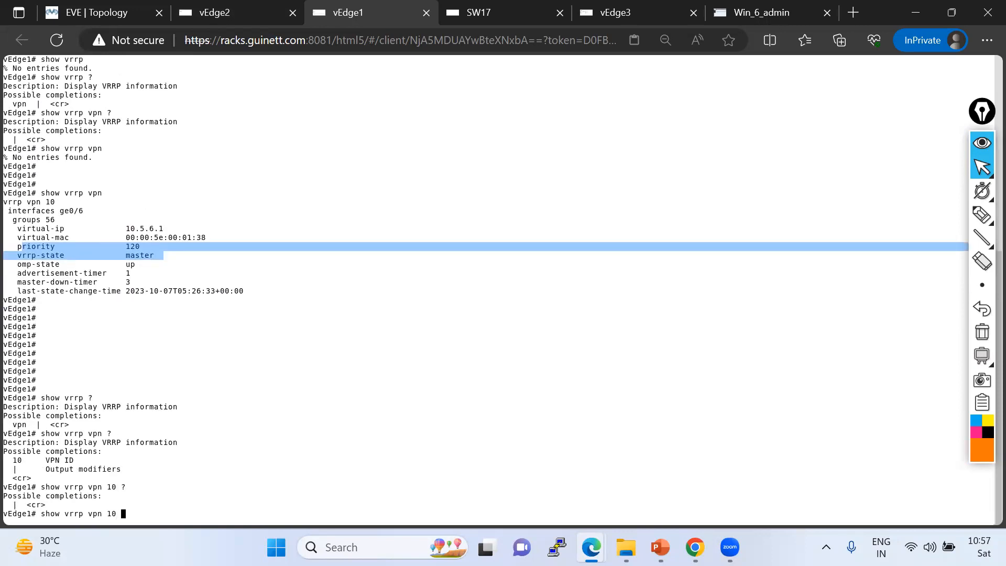
key(Return)
mouse_move(159, 469)
mouse_down()
mouse_move(15, 468)
mouse_move(166, 461)
mouse_up()
On vEdge2, run show vrrp vpn 10 and examine the VRRP interface.
click(221, 16)
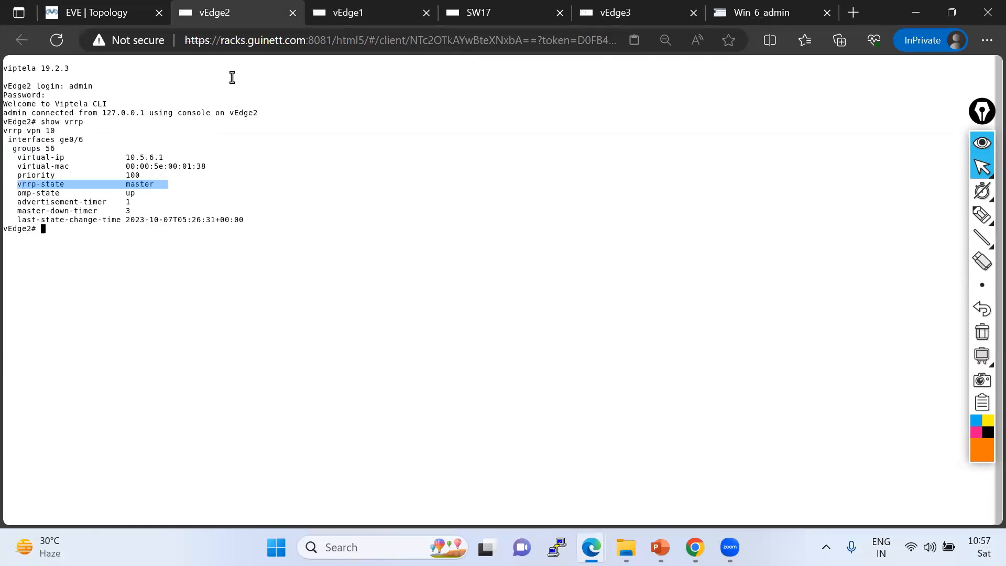
key(Return)
key(Return)
key(Return)
key(Up)
text(v)
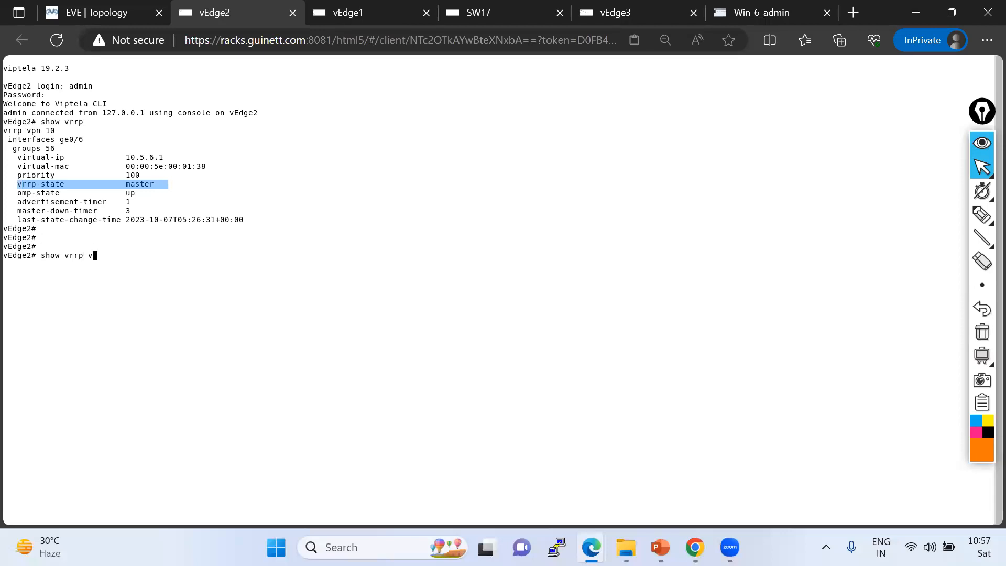
text(pn 10)
key(Return)
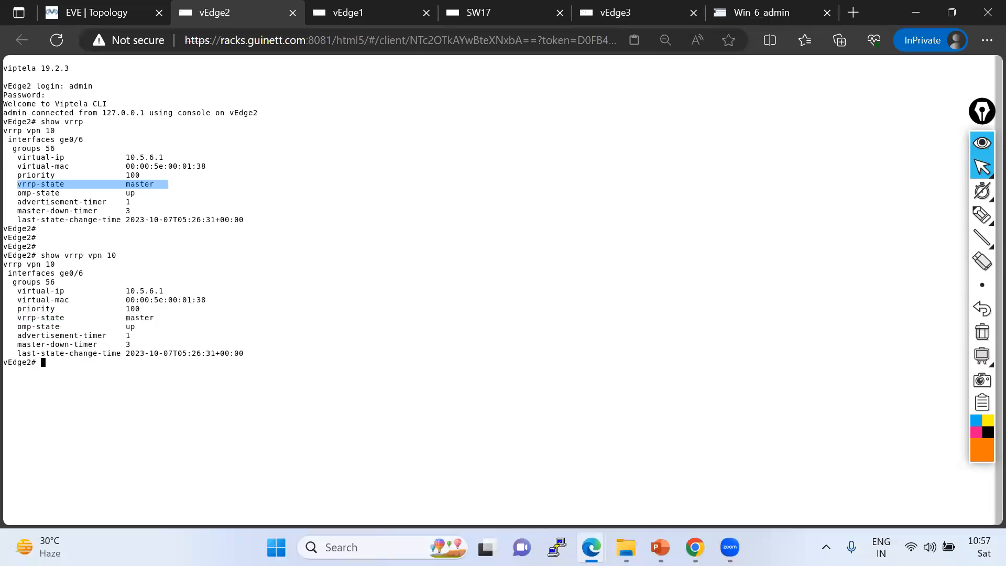
key(Return)
key(Return)
key(Return)
key(Return)
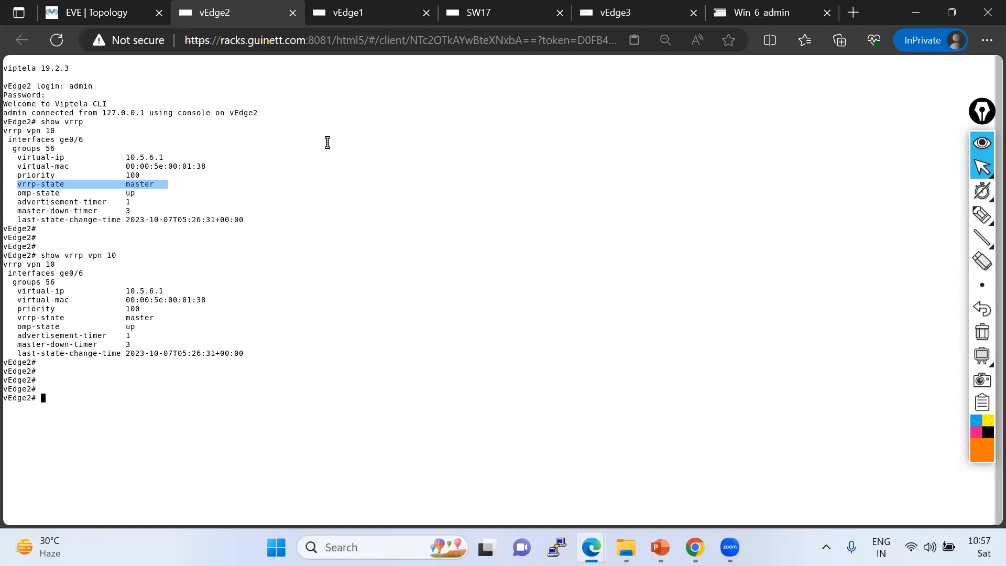
drag(42, 264, 78, 270)
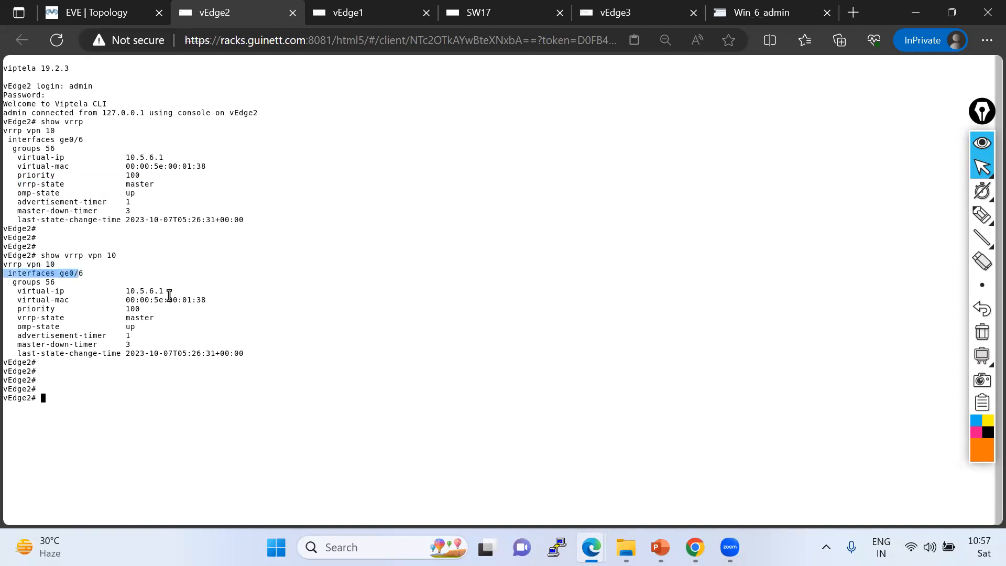
Run sh run vpn 10 on vEdge2 and examine the VRRP configuration under interface ge0/6.
text(sh run vpn 10)
key(Return)
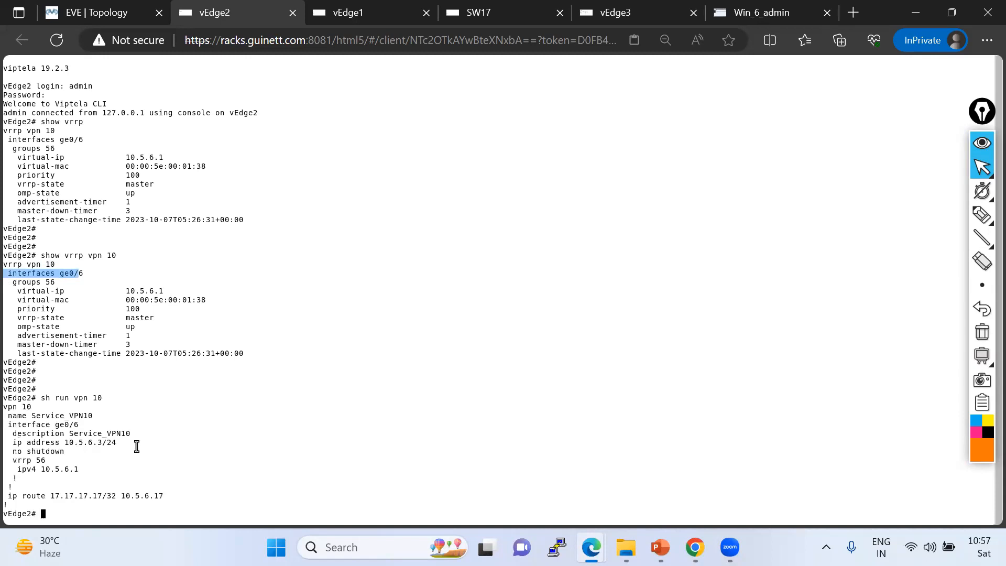
drag(12, 458, 3, 438)
click(78, 470)
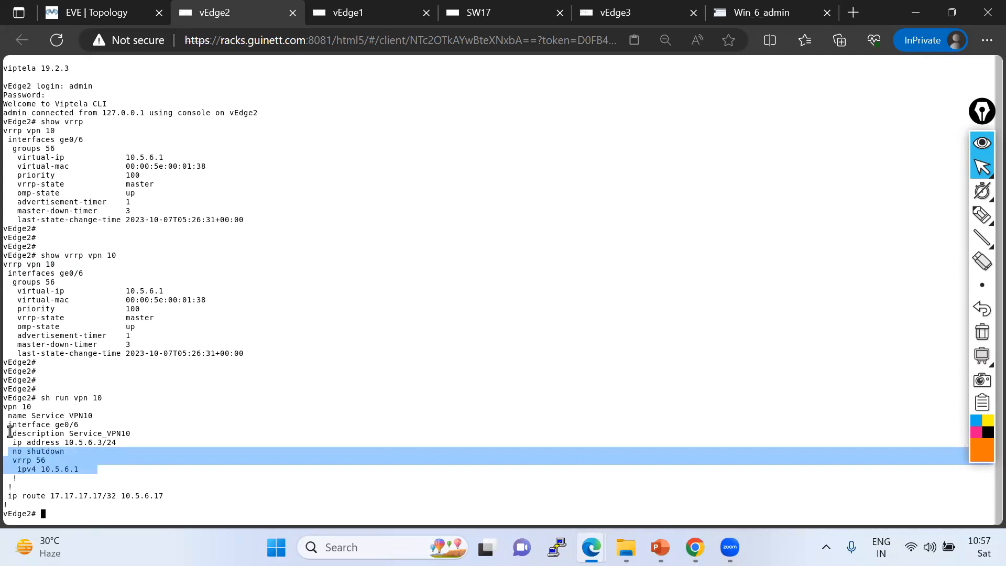
drag(3, 407, 18, 424)
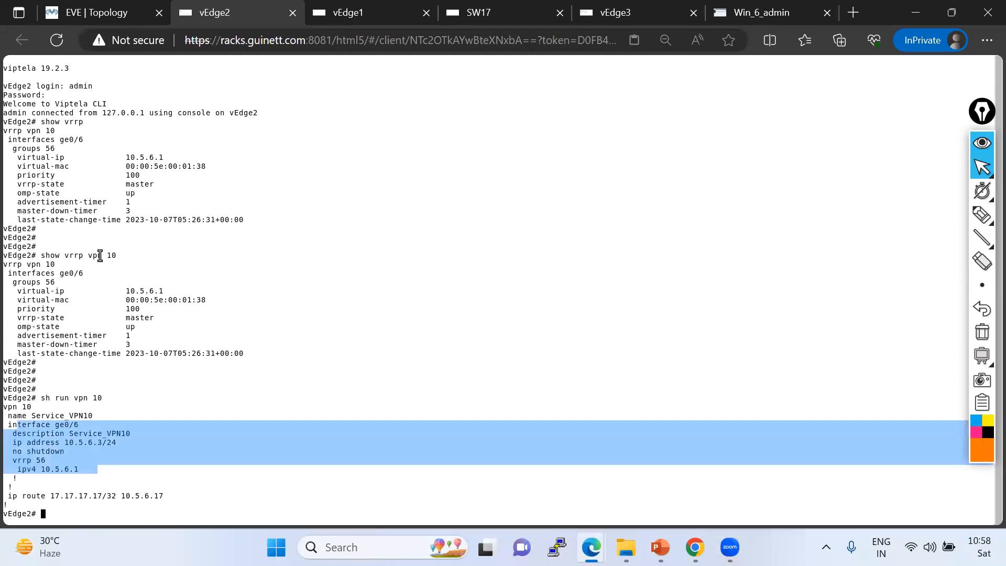
Rerun show vrrp vpn 10 on vEdge1 to recheck its VRRP status.
click(360, 14)
key(Return)
key(Return)
key(Return)
key(Up)
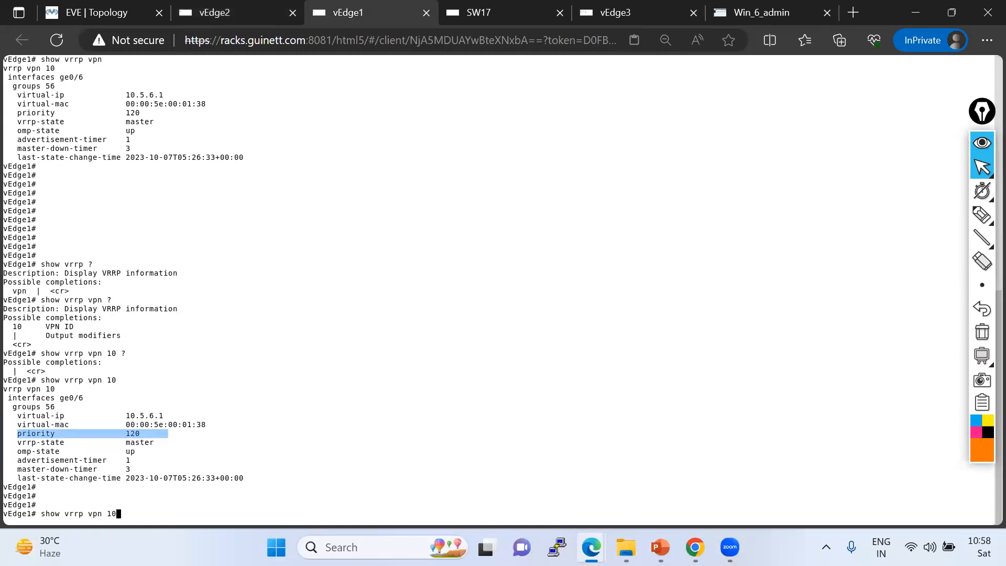
key(Return)
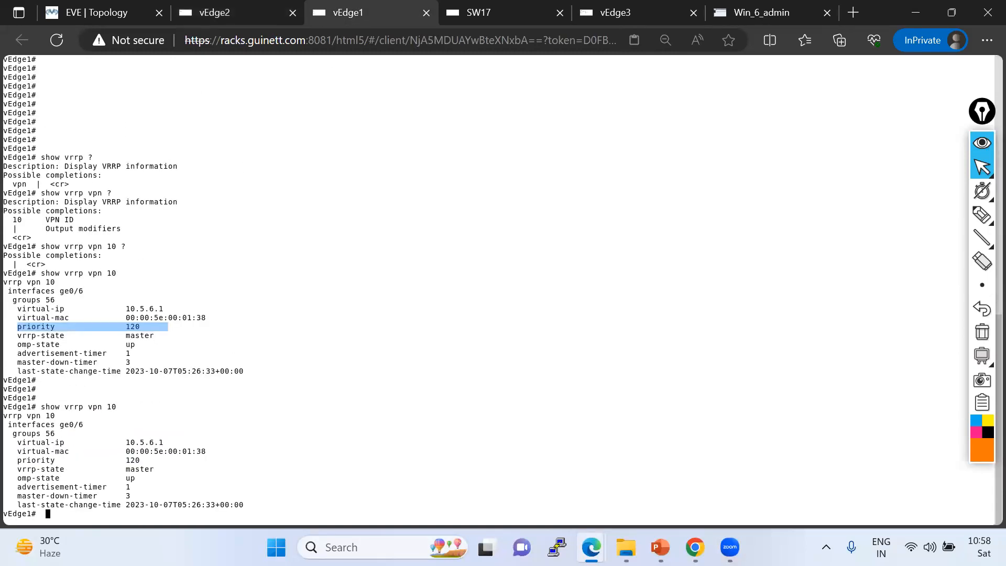
key(Return)
key(Return)
key(Return)
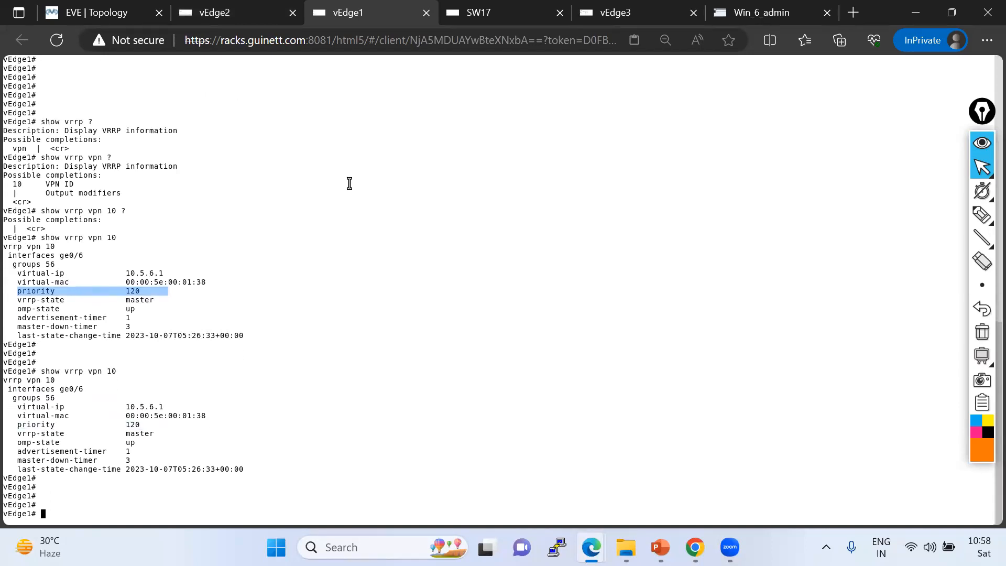
Rerun sh run vpn 10 and show vrrp vpn 10 on vEdge2.
click(257, 13)
key(Return)
key(Return)
key(Return)
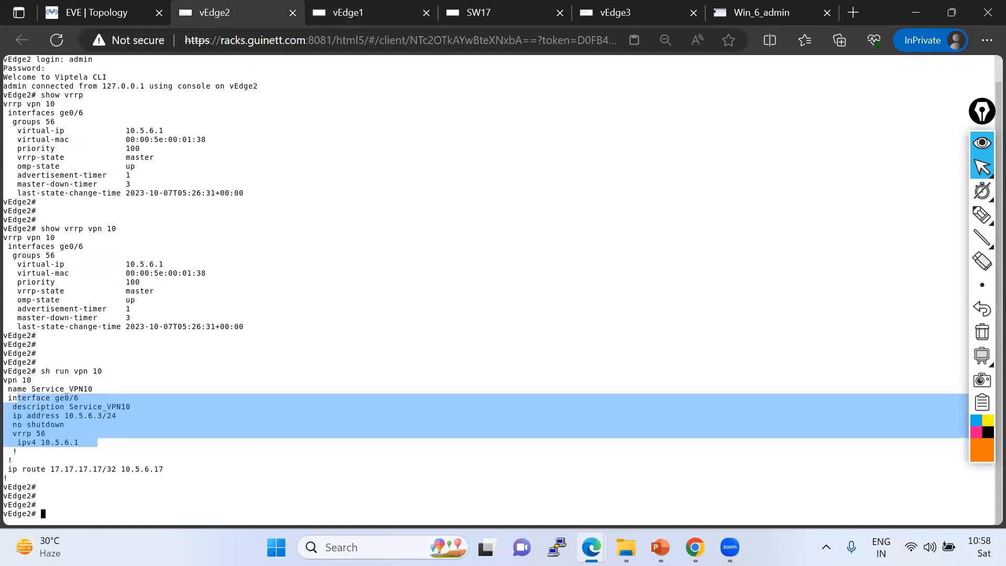
key(Up)
key(Return)
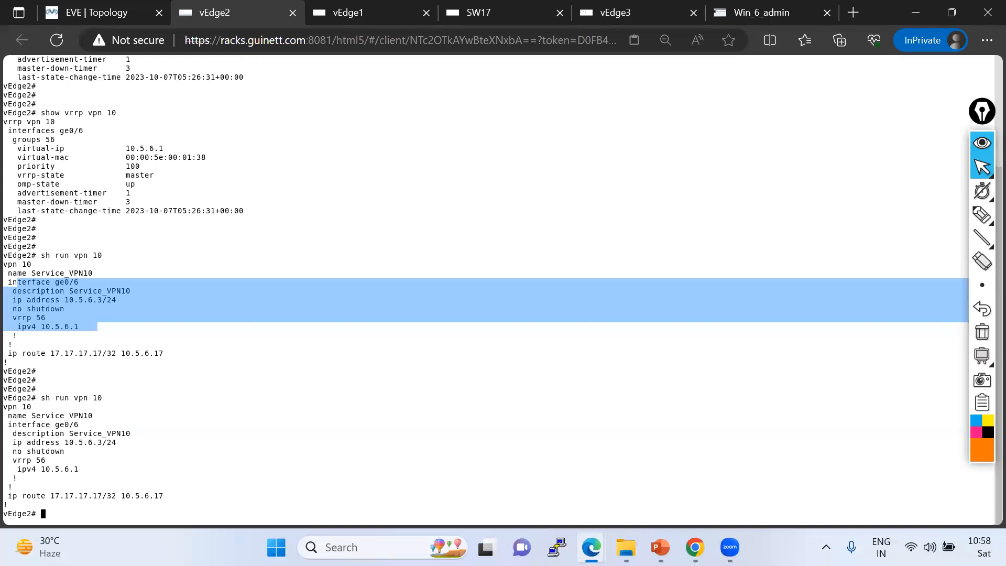
key(Up)
key(Up)
key(Return)
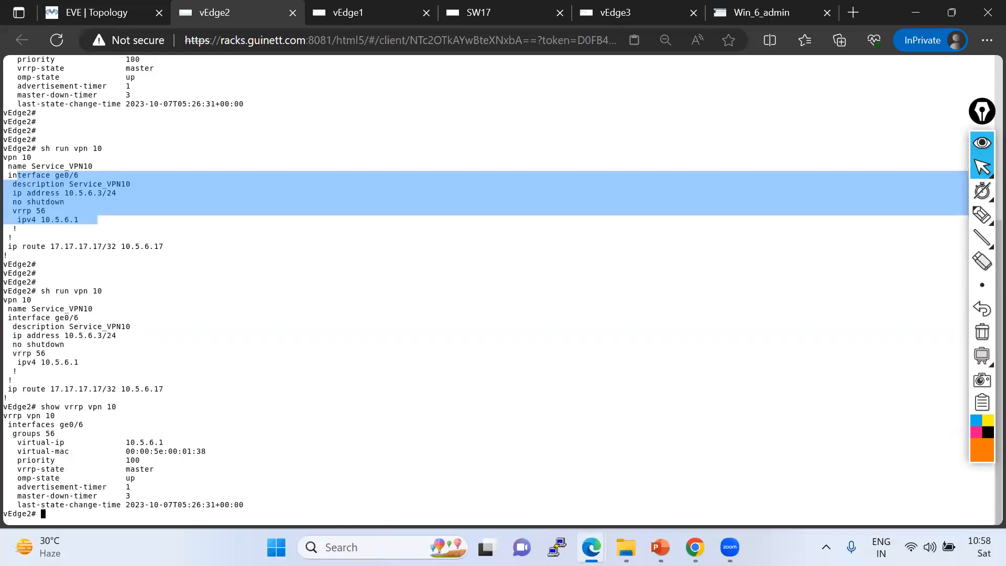
Run show vrrp on vEdge2, then display the VRRP information in table format.
key(Return)
key(Return)
key(Return)
text(sh vr)
key(Tab)
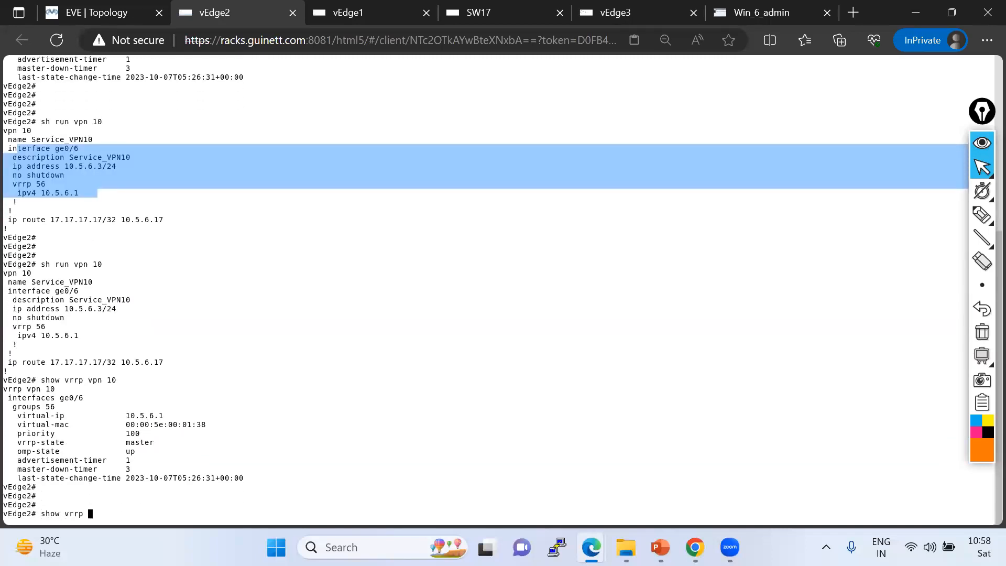
key(Return)
key(Return)
key(Return)
key(Up)
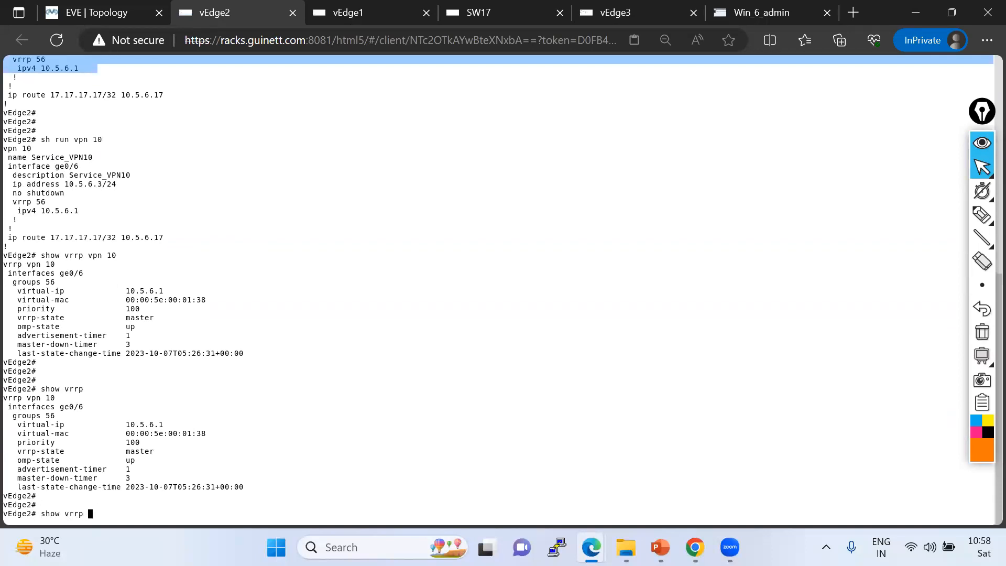
key(Return)
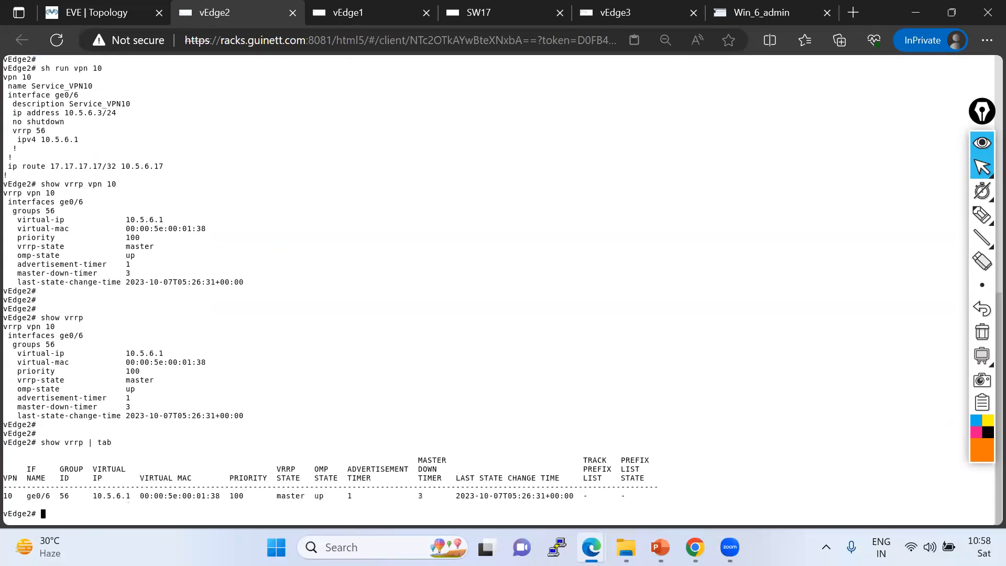
Run show vrrp | tab on vEdge1 to view its VRRP status in table format.
key(Return)
key(Return)
key(Return)
key(Return)
key(Return)
key(Return)
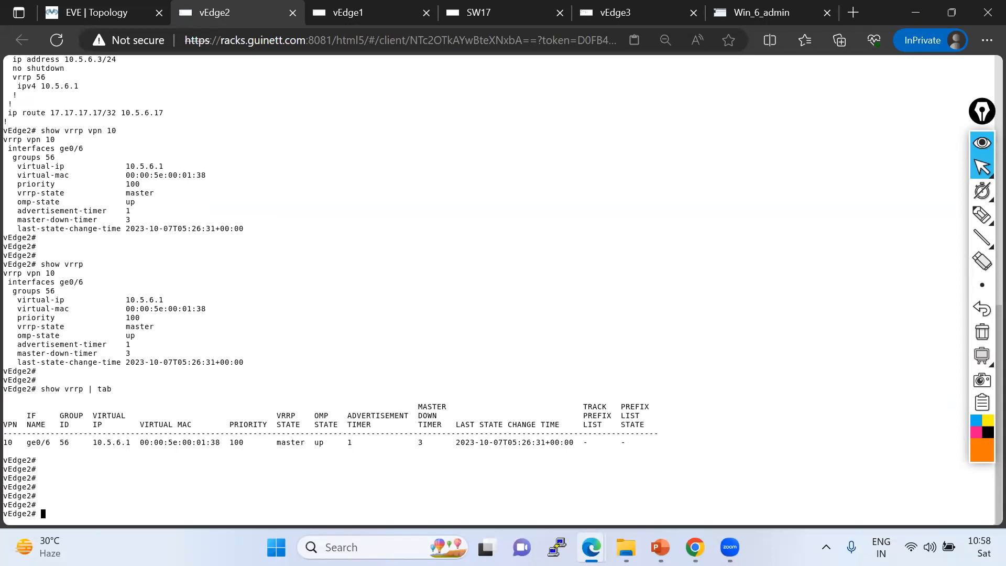
click(392, 14)
key(Return)
key(Return)
text(s)
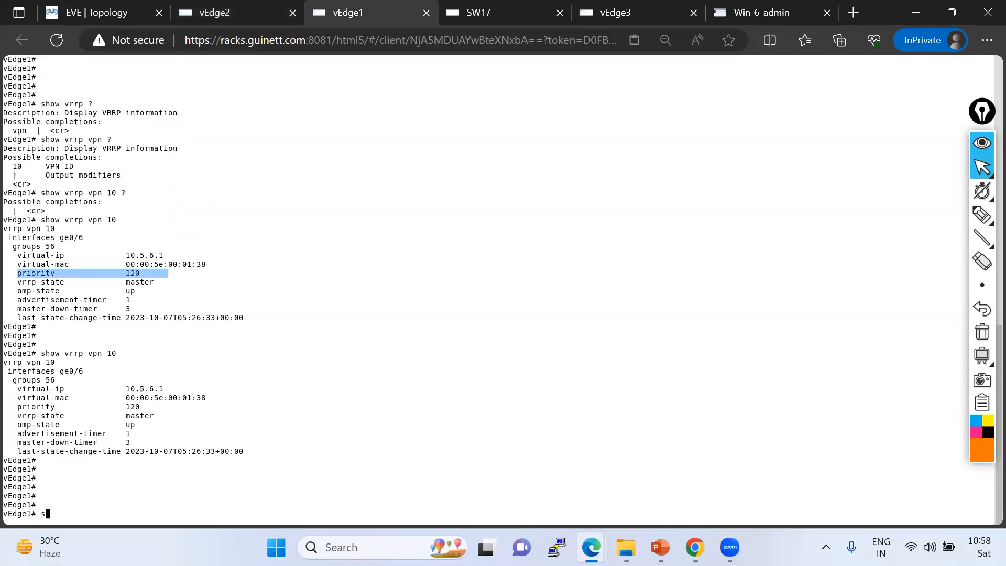
text(how vrrp)
key(Return)
key(Return)
key(Return)
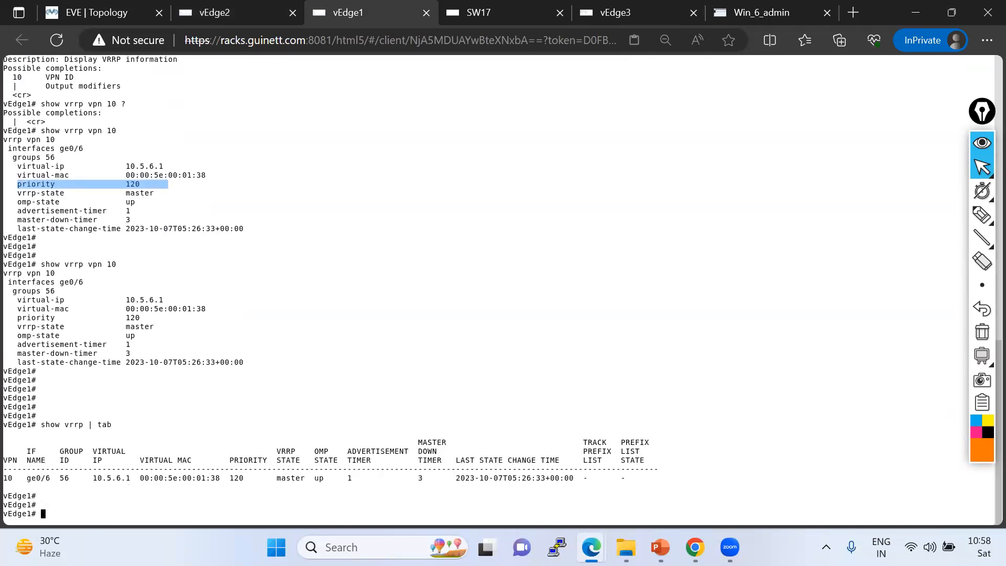
Open the SW17 console and enter privileged EXEC mode with en.
click(479, 14)
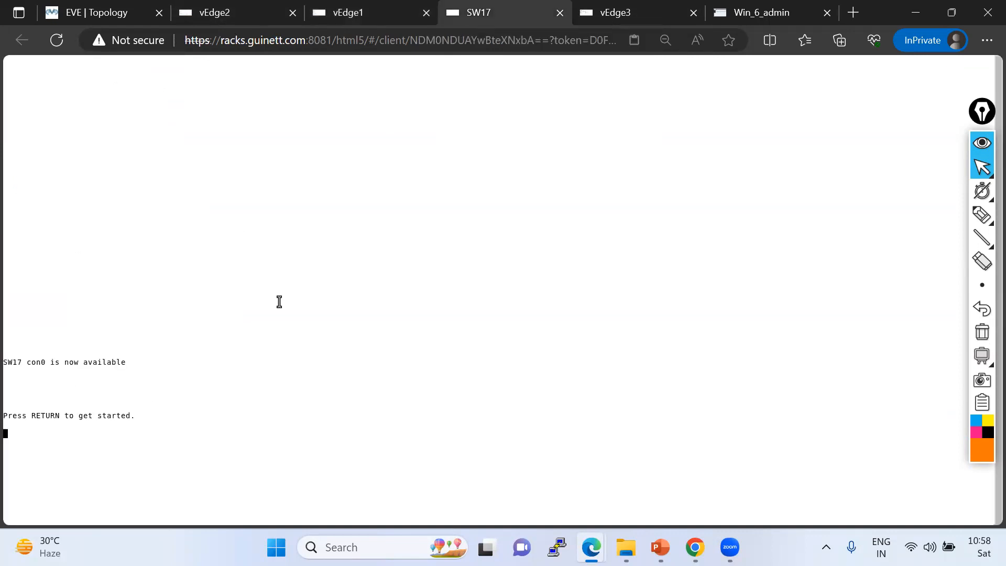
key(Return)
key(Return)
key(Return)
key(Return)
key(Return)
key(Return)
key(Return)
key(Return)
key(Return)
key(Return)
key(Return)
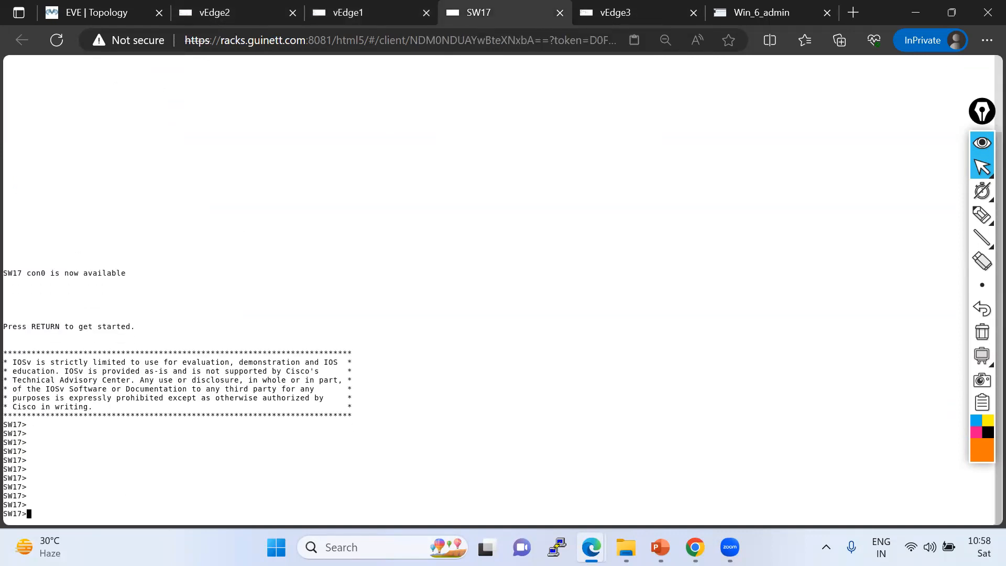
text(en)
key(Return)
key(Return)
key(Return)
key(Return)
key(Return)
key(Return)
key(Return)
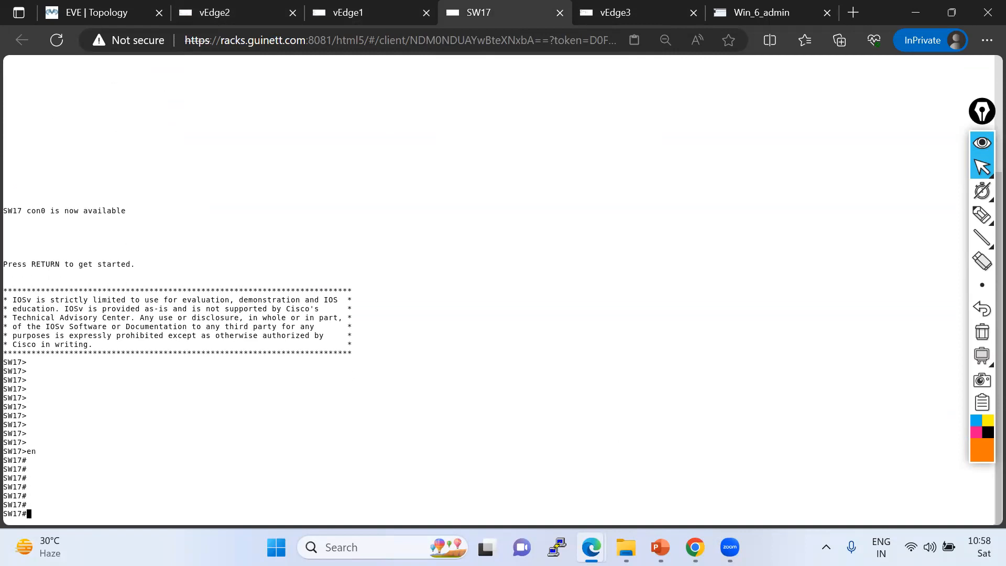
In the EVE topology, suspend and then resume the link between vEdge1 ge0/6 and SW17.
click(767, 20)
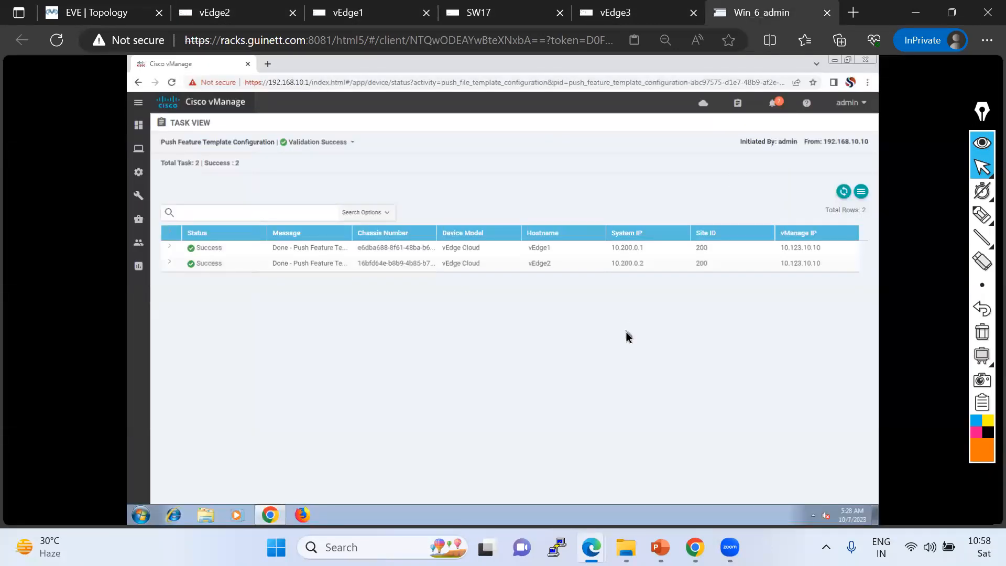
click(107, 12)
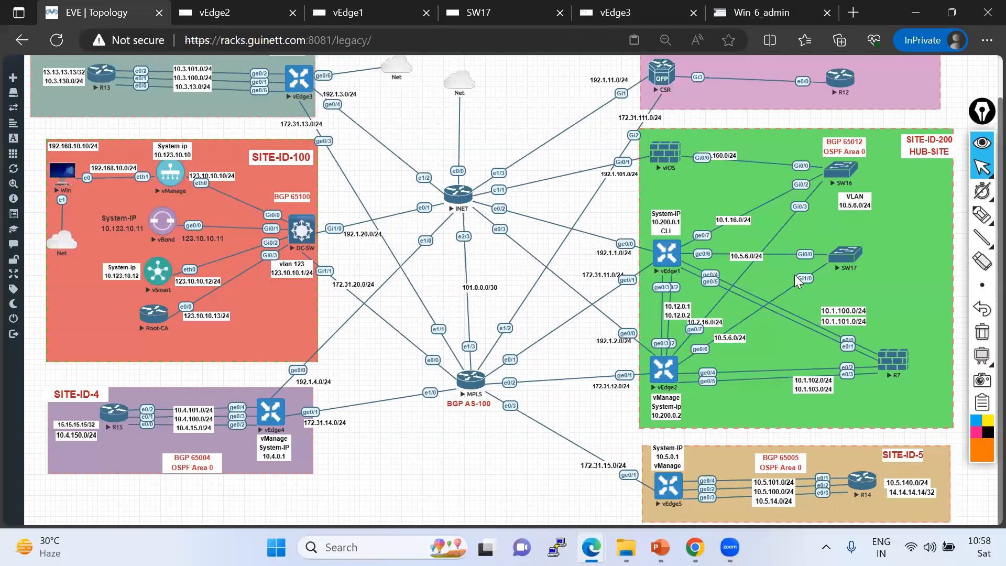
right_click(707, 256)
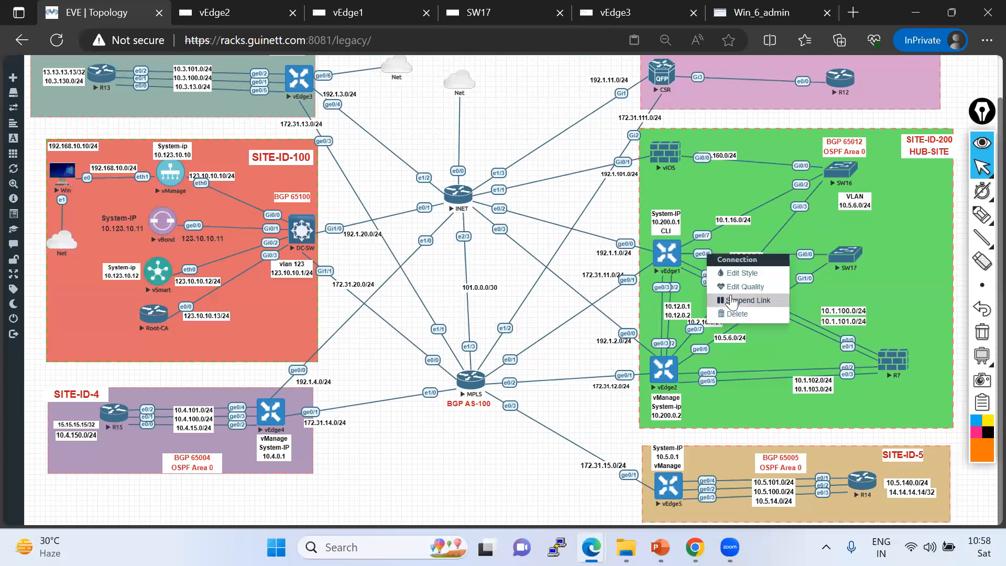
click(733, 301)
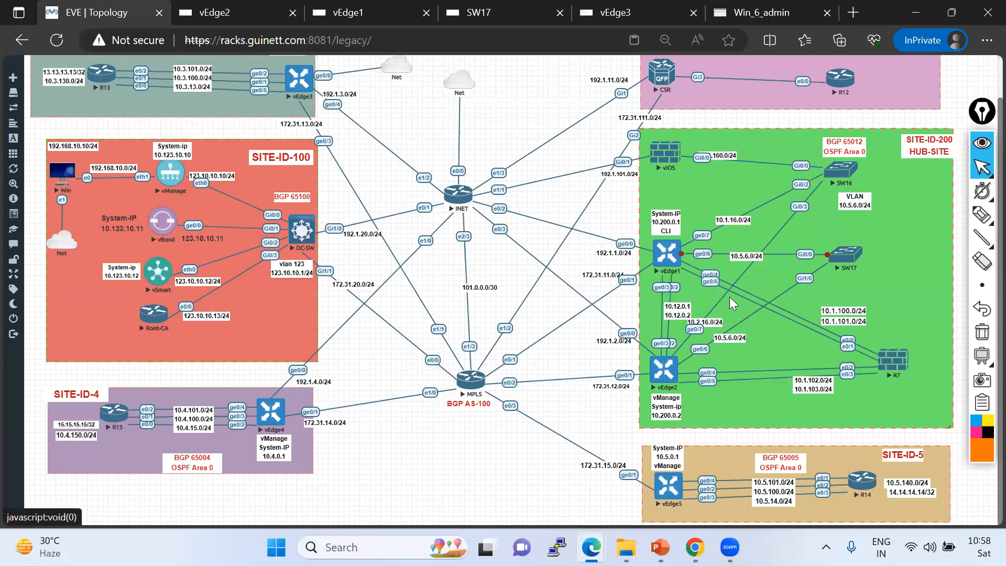
right_click(703, 257)
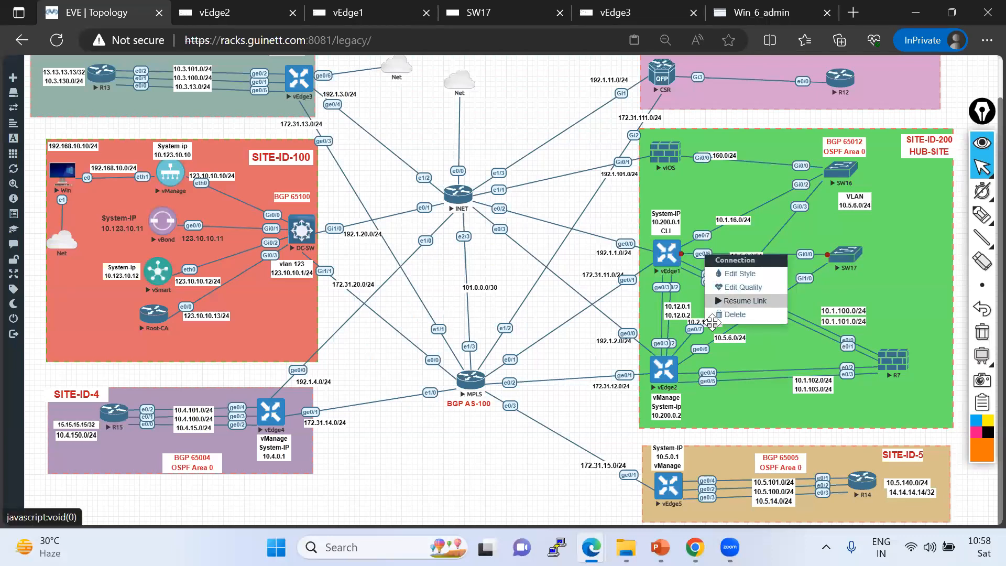
click(732, 301)
Suspend and then resume the link between vEdge2 ge0/6 and SW17.
right_click(705, 353)
right_click(703, 350)
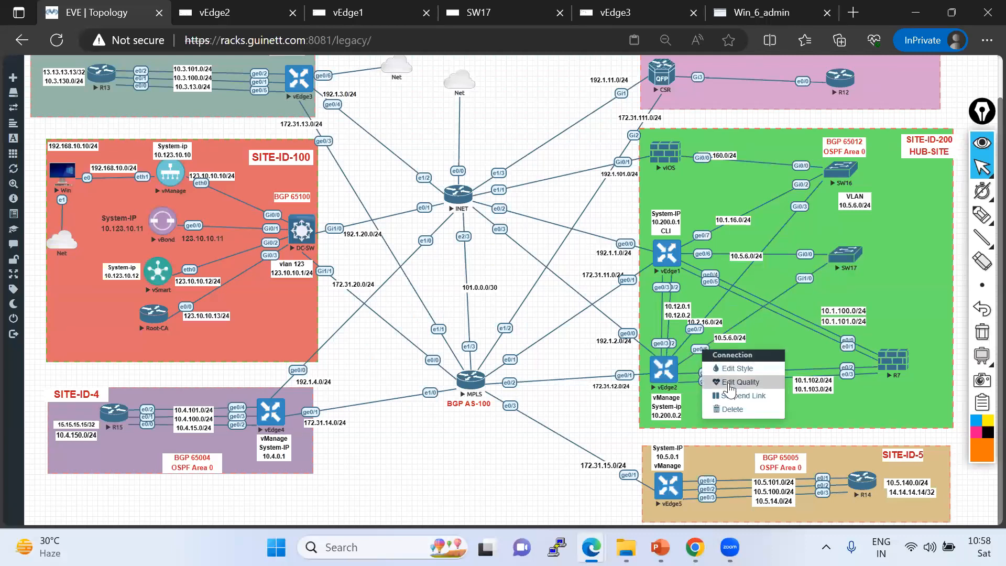
click(731, 396)
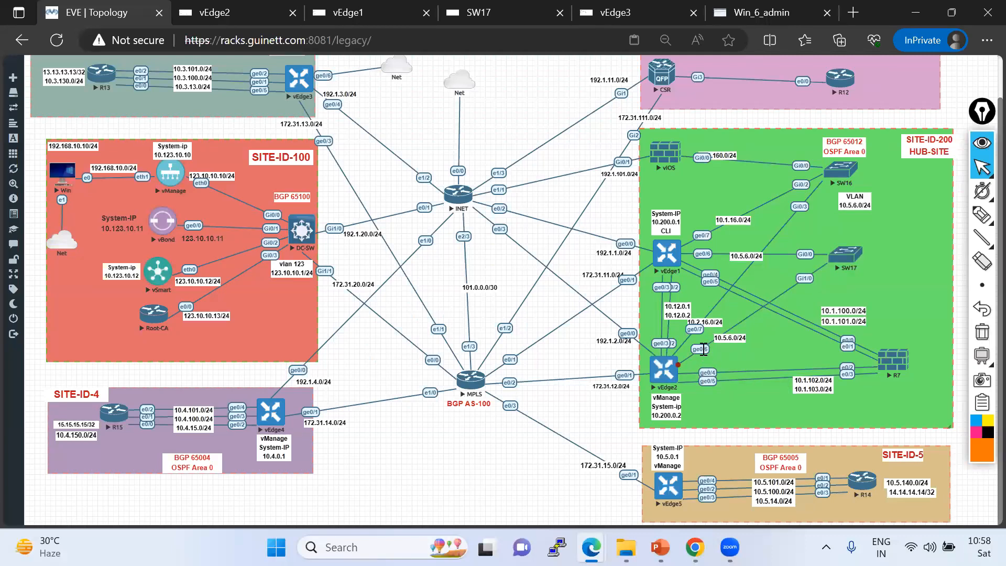
right_click(704, 350)
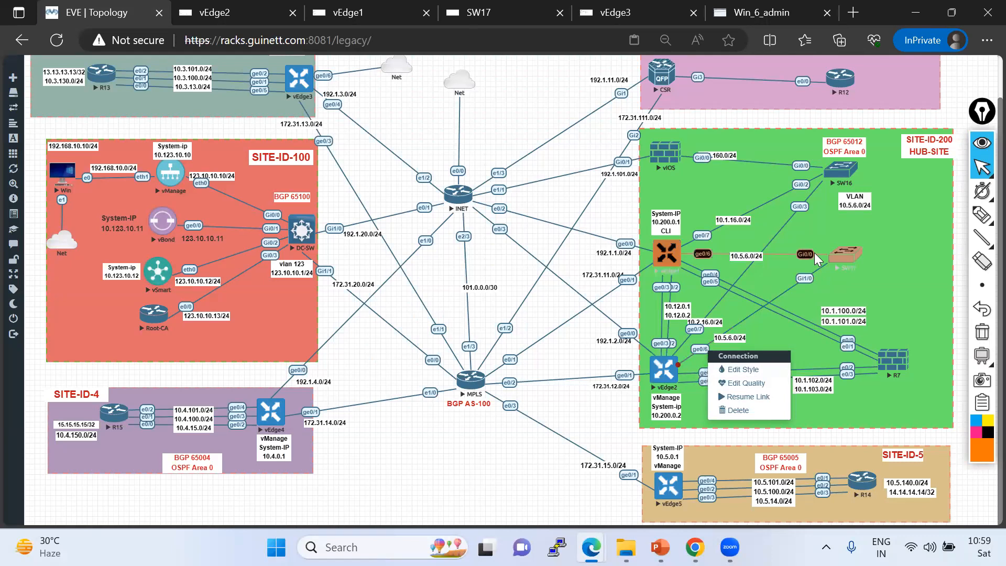
click(743, 397)
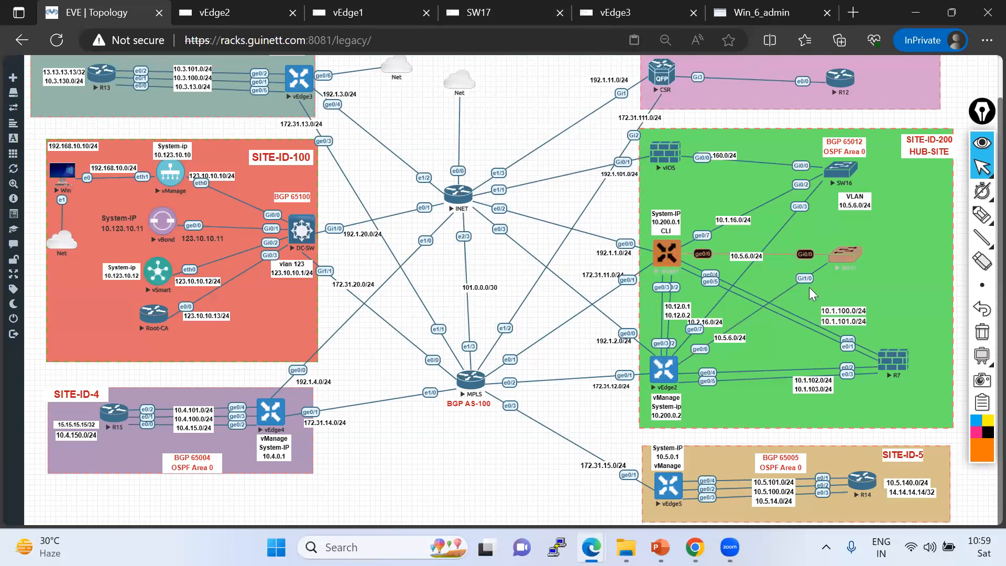
On SW17, display the running configuration of interfaces gi0/0 and gi1/0.
click(480, 15)
key(Return)
key(Return)
key(Return)
key(Return)
key(Return)
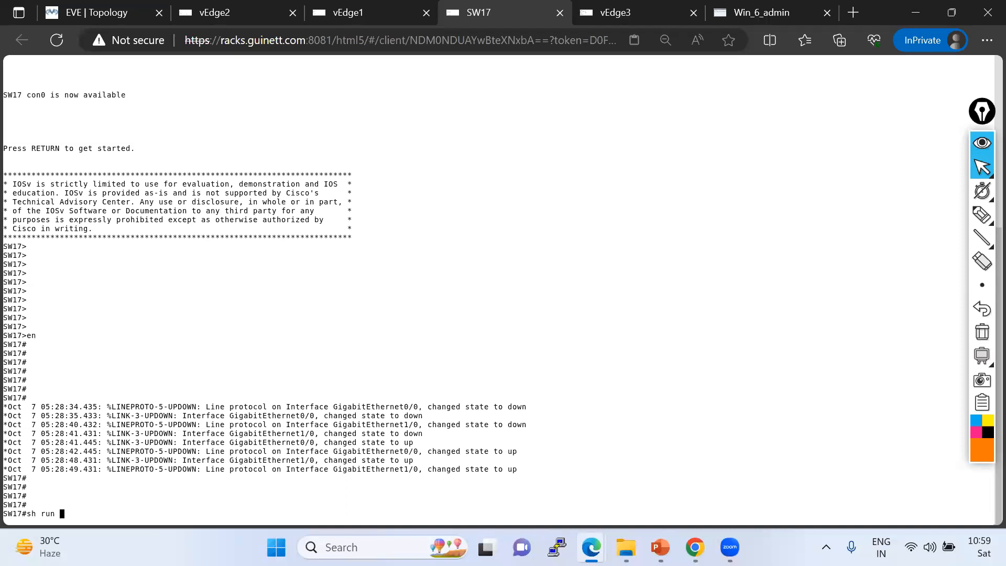
text(sh run int gi0/0)
key(Return)
key(Up)
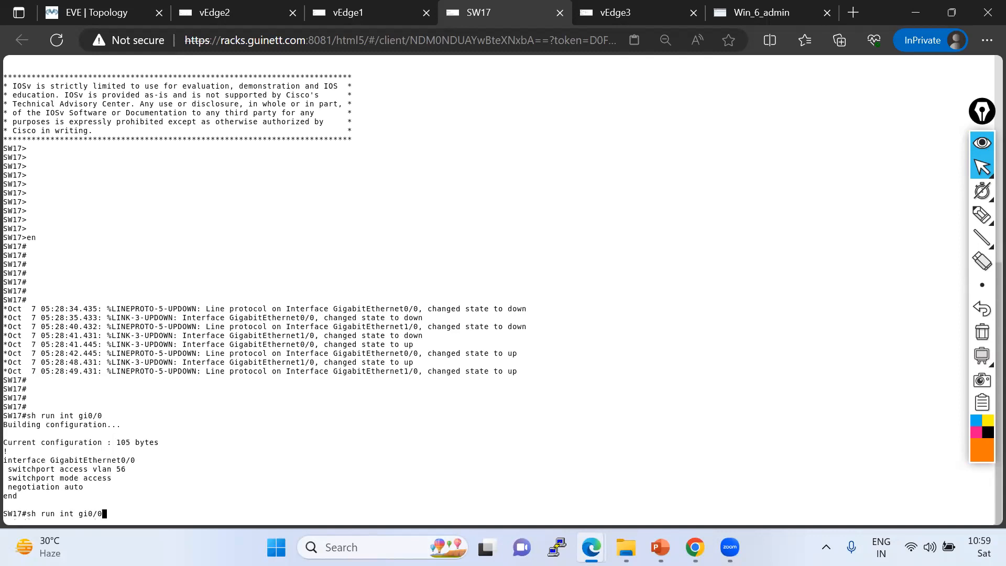
key(Return)
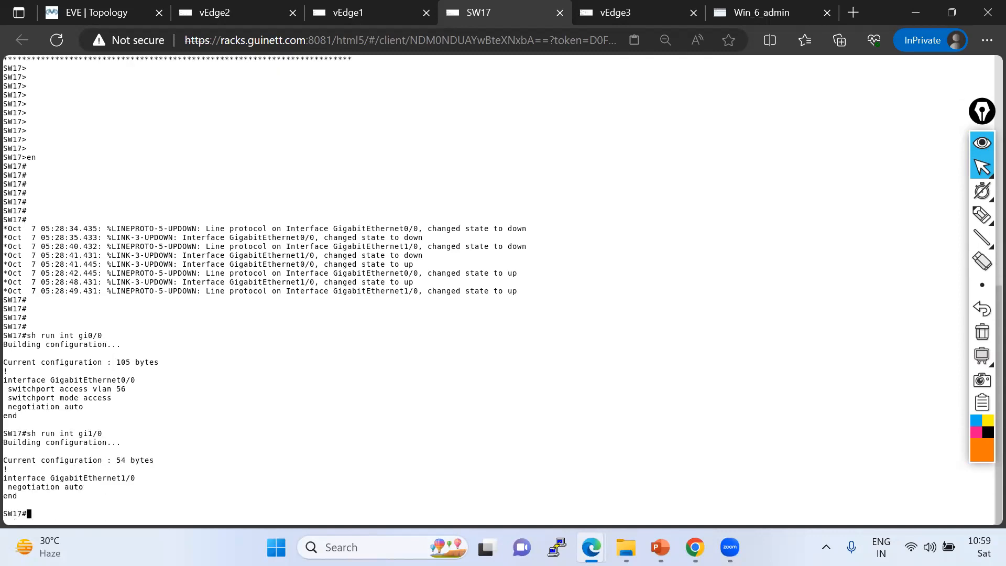
In configuration mode, apply switchport access vlan 56 and switchport mode access to interface GigabitEthernet0/0 on SW17.
text(conf t)
key(Return)
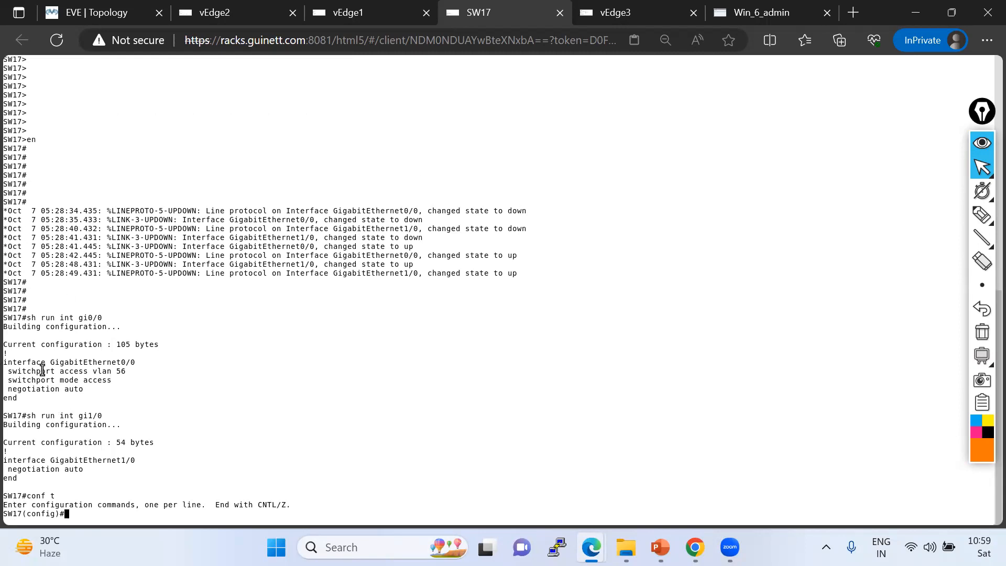
drag(4, 362, 139, 362)
right_click(208, 367)
key(Return)
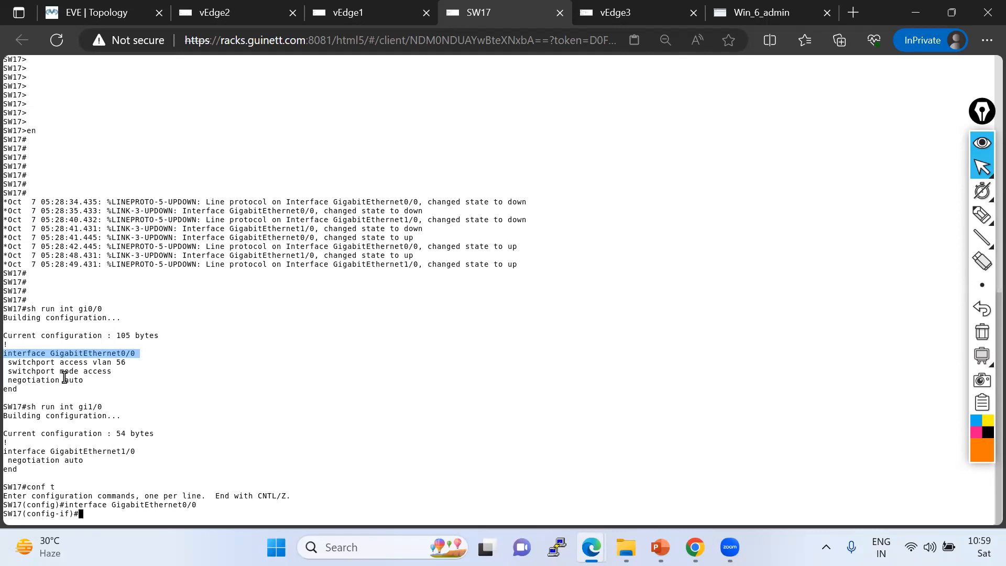
drag(9, 363, 149, 370)
right_click(205, 422)
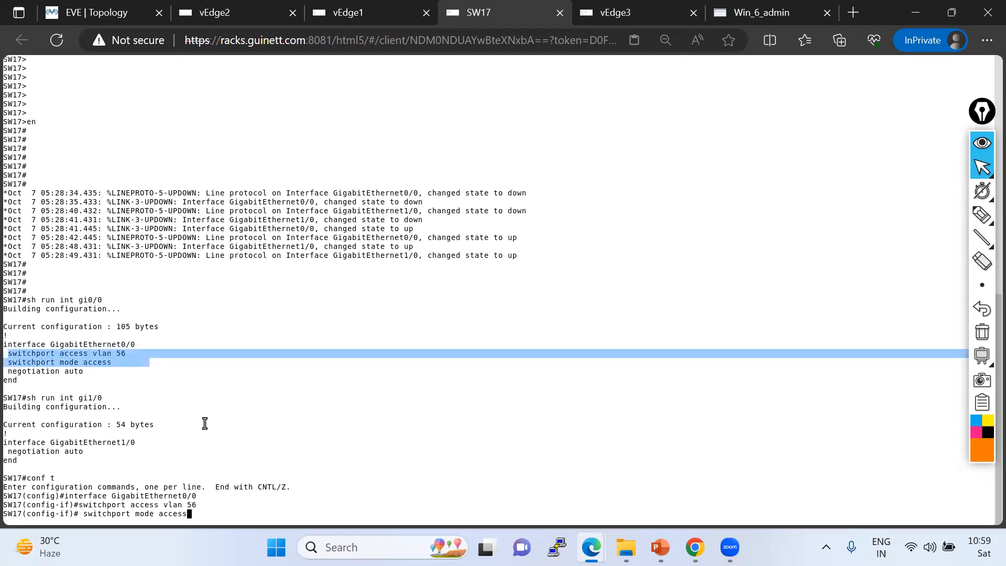
key(Return)
Enable the interface with no shutdown, exit configuration mode and save the configuration with wr.
key(Return)
key(Return)
key(Return)
key(Return)
key(Return)
key(Return)
text(no )
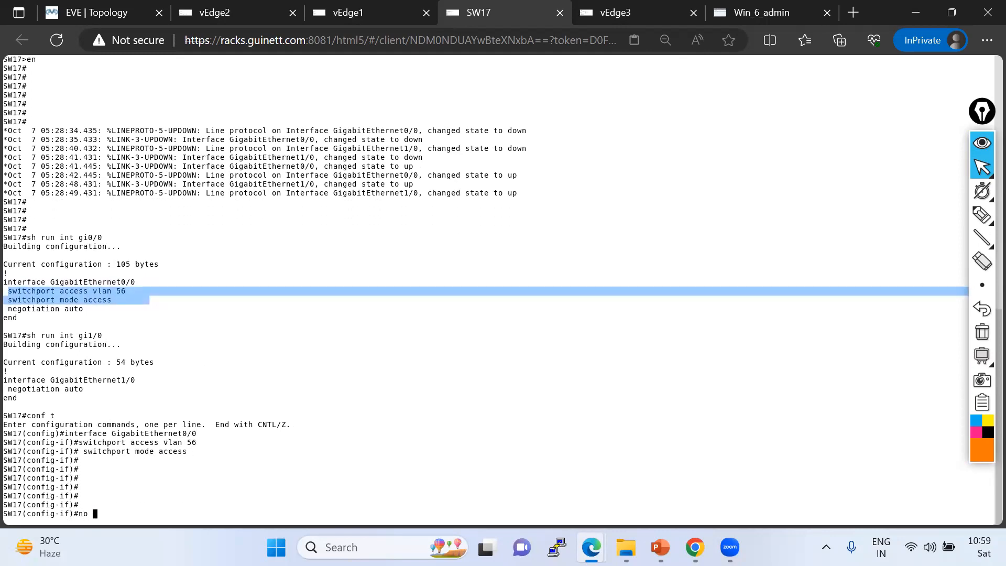
text(sh)
key(Tab)
text(\)
key(Return)
text(no sh)
key(Tab)
key(Return)
key(Return)
key(Return)
key(ctrl+z)
key(Return)
text(wr)
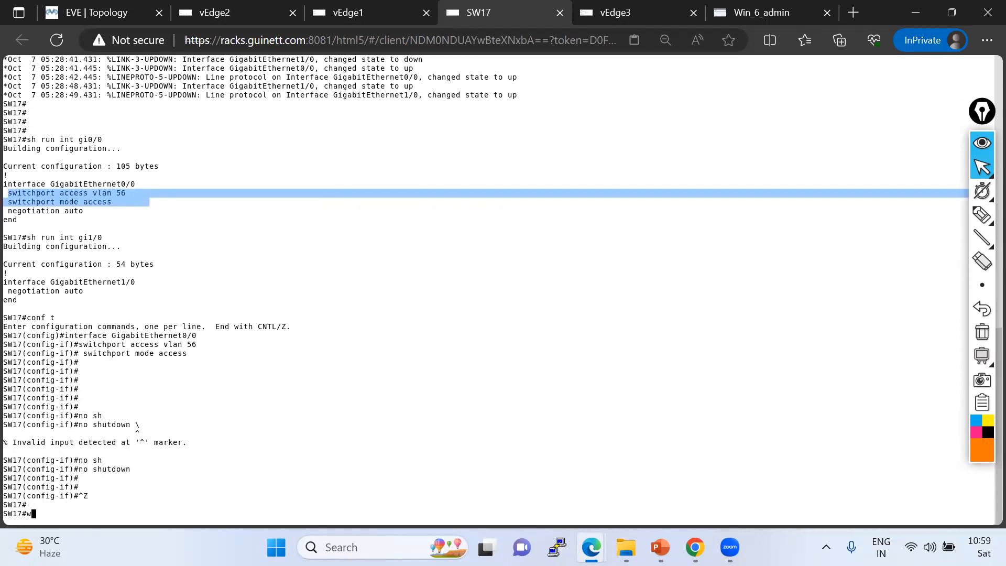
key(Return)
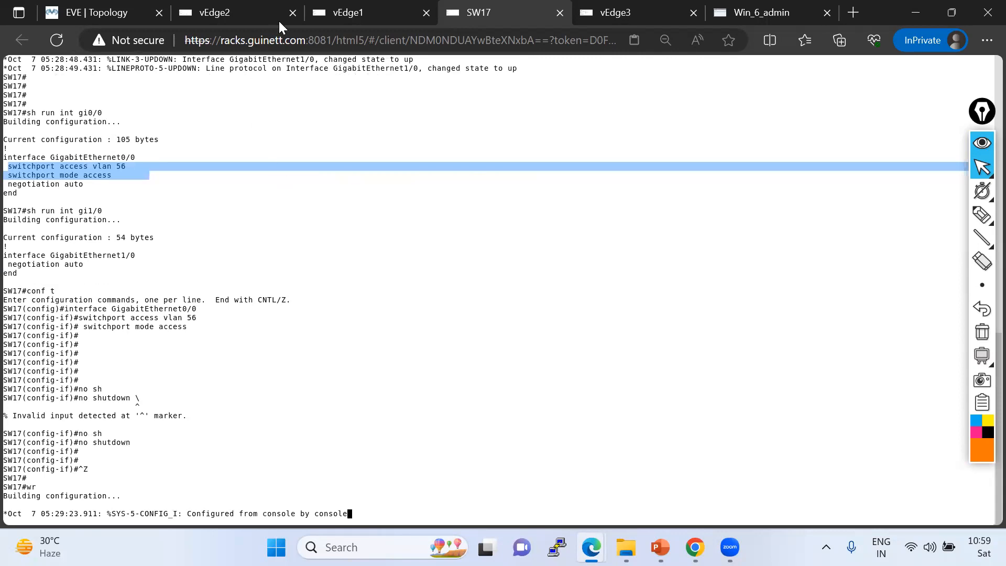
Rerun show vrrp | tab on vEdge1 to recheck its VRRP state.
click(335, 11)
key(Return)
key(Return)
key(Return)
key(Return)
key(Up)
key(Return)
key(Return)
key(Return)
key(Return)
key(Return)
key(Return)
key(Up)
key(Return)
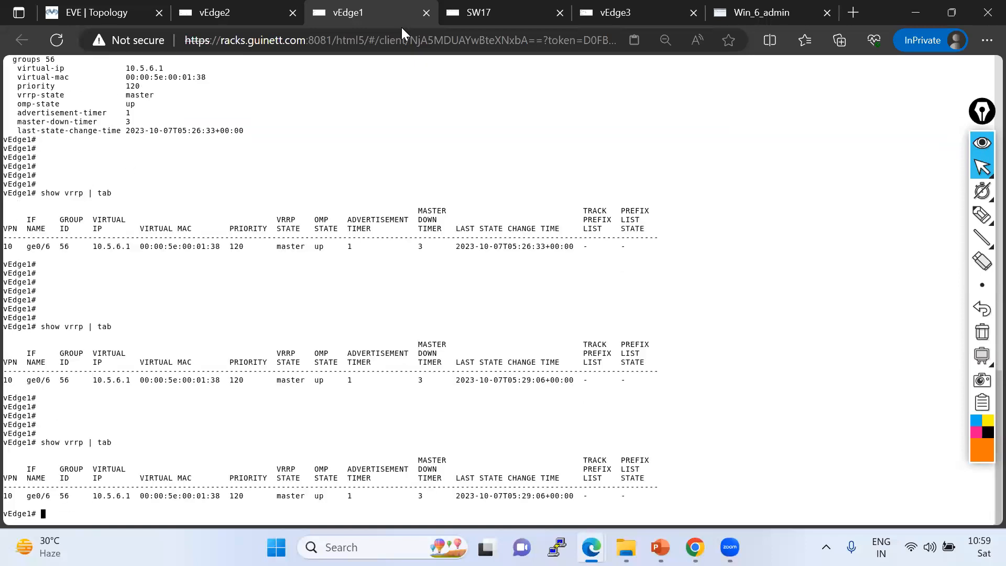
Repeatedly rerun show vrrp | tab on vEdge2 to monitor its VRRP state.
click(257, 11)
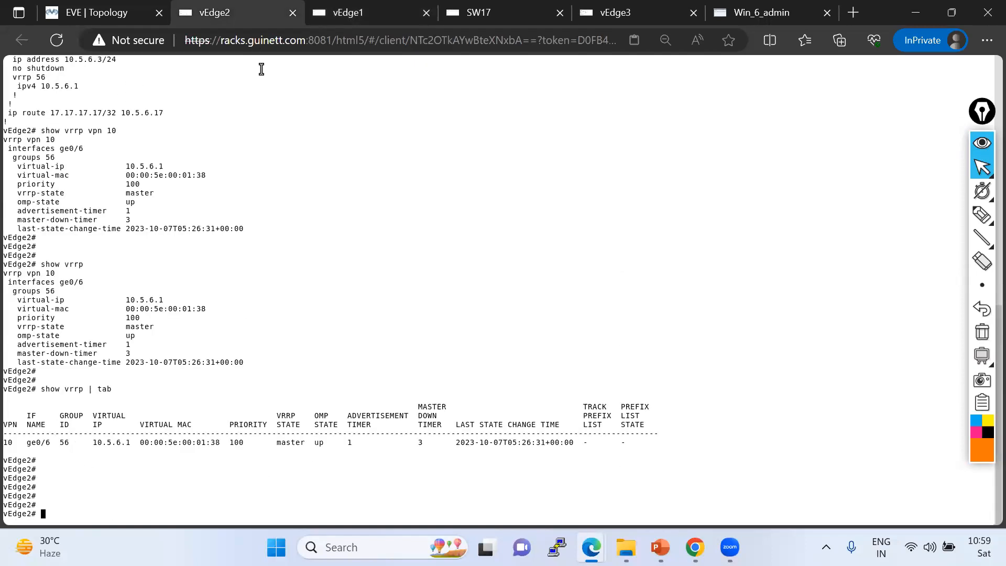
key(Return)
key(Up)
key(Return)
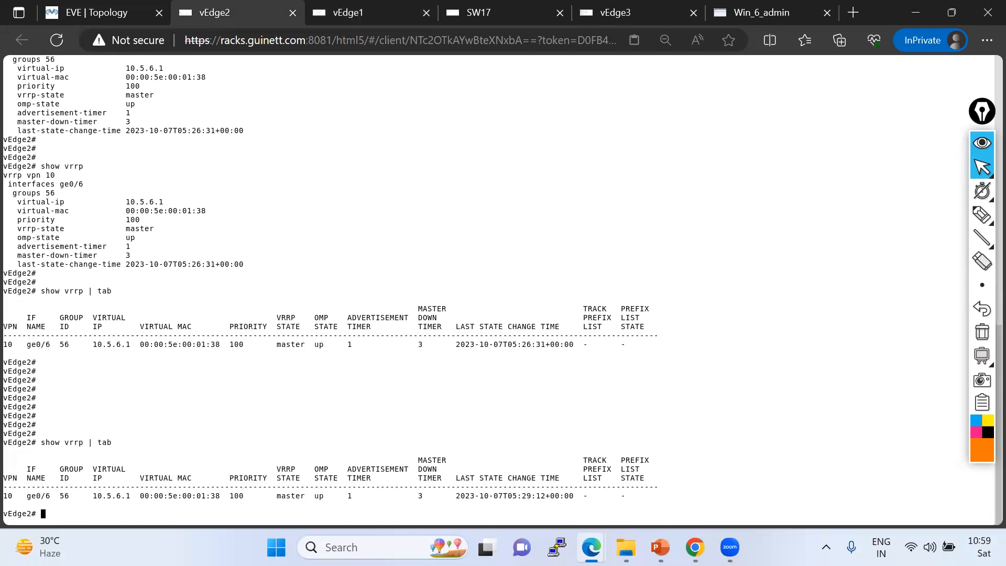
key(Return)
key(Return)
key(Return)
key(Up)
key(Return)
key(Return)
key(Return)
key(Return)
key(Return)
key(Return)
key(Return)
key(Return)
key(Return)
key(Return)
key(Up)
key(Return)
key(Return)
key(Return)
key(Return)
key(Return)
key(Return)
key(Return)
key(Return)
key(Return)
key(Return)
key(Return)
key(Up)
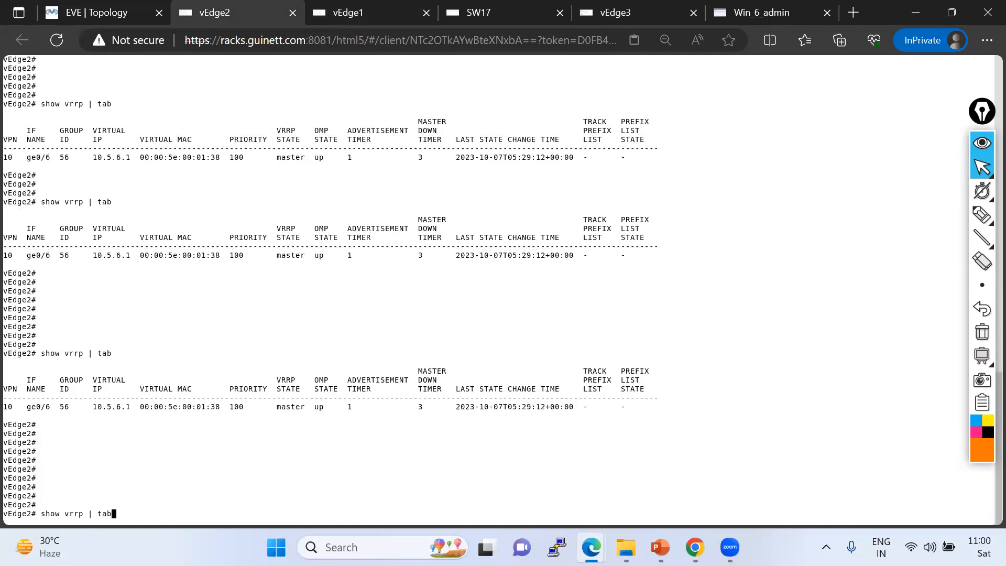
key(Return)
key(Return)
key(Return)
key(Return)
key(Return)
key(Return)
key(Return)
key(Return)
key(Return)
key(Return)
key(Return)
key(Return)
key(Return)
key(Return)
key(Return)
key(Return)
key(Return)
key(Return)
key(Return)
key(Return)
key(Up)
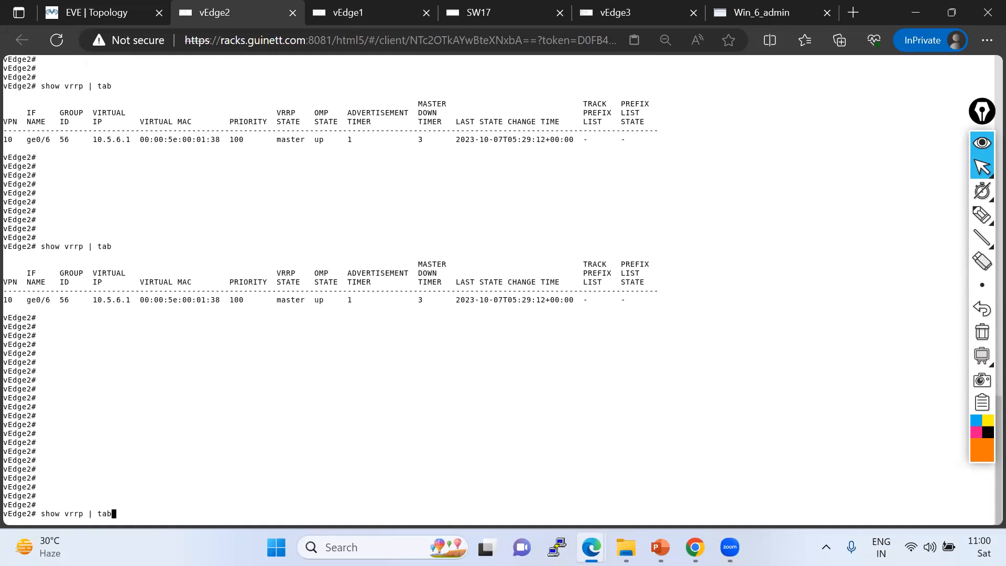
key(Return)
key(Return)
key(Return)
key(Return)
key(Return)
key(Return)
key(Return)
key(Return)
key(Return)
key(Return)
key(Return)
key(Return)
key(Return)
key(Up)
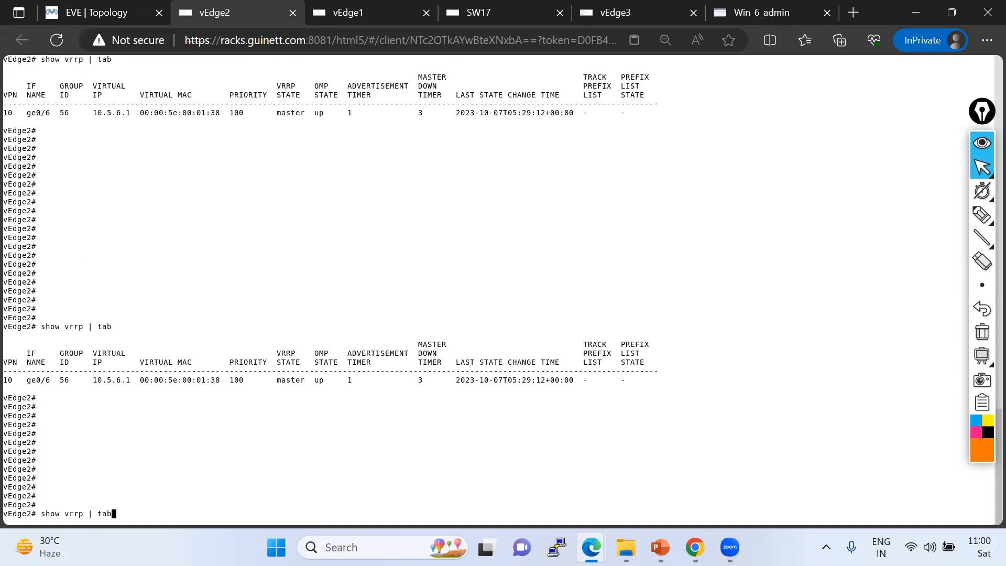
key(Return)
key(Return)
key(Return)
key(Return)
key(Return)
key(Return)
key(Return)
key(Return)
key(Return)
key(Return)
key(Return)
key(Return)
key(Return)
key(Return)
key(Return)
key(Return)
key(Up)
key(Return)
key(Return)
key(Return)
key(Return)
key(Return)
key(Return)
key(Return)
key(Return)
key(Return)
key(Return)
key(Return)
key(Return)
key(Return)
key(Return)
key(Return)
key(Return)
key(Return)
key(Return)
key(Return)
key(Return)
key(Return)
key(Return)
key(Return)
key(Return)
key(Return)
key(Return)
key(Return)
key(Return)
key(Up)
key(Return)
key(Return)
key(Return)
key(Return)
key(Return)
key(Return)
key(Return)
key(Return)
key(Return)
key(Return)
key(Return)
key(Return)
key(Return)
key(Return)
key(Return)
key(Return)
key(Return)
key(Return)
key(Up)
key(Return)
key(Return)
key(Return)
key(Return)
key(Return)
key(Return)
key(Return)
key(Return)
key(Return)
key(Return)
key(Return)
key(Return)
key(Return)
key(Return)
key(Return)
key(Return)
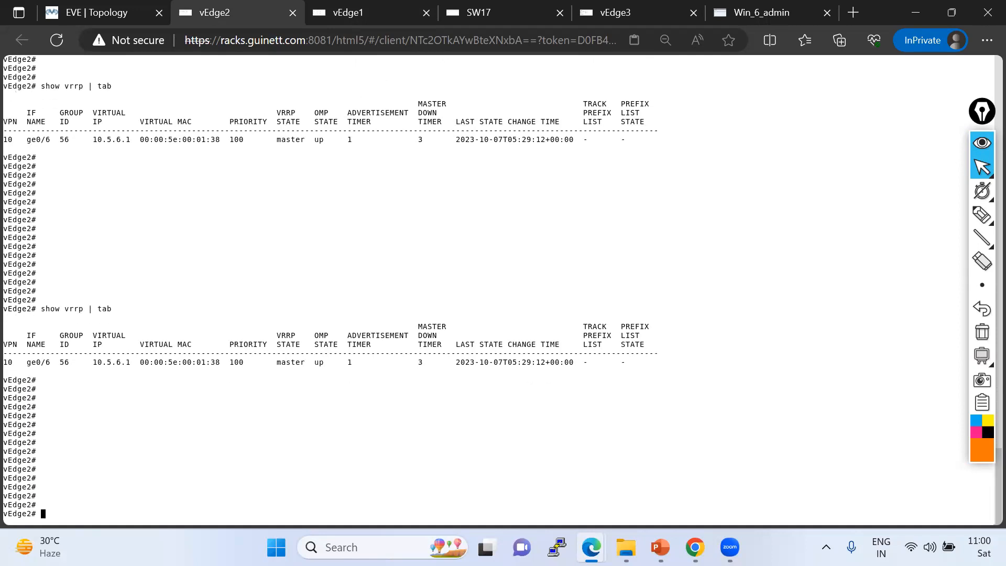
key(Up)
key(Return)
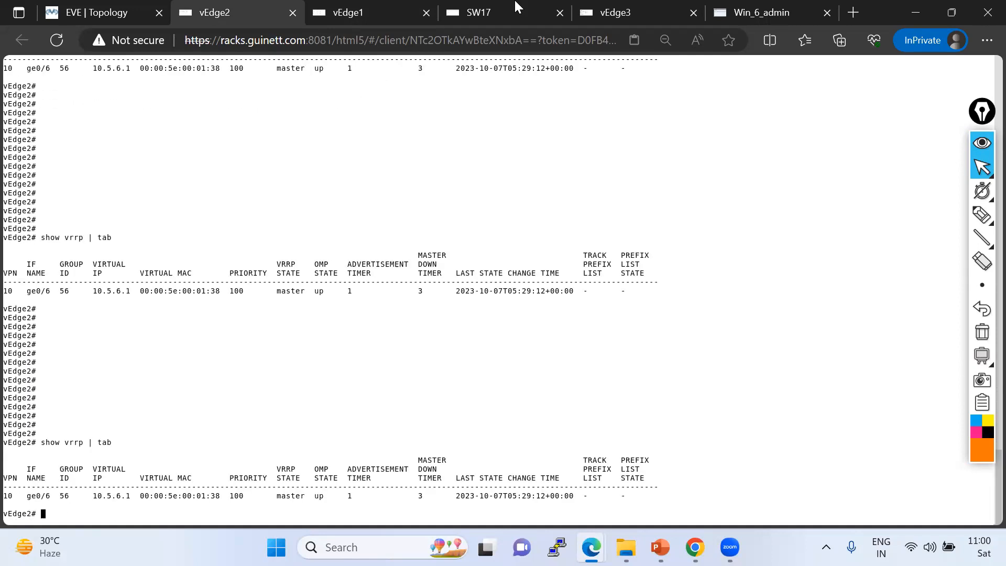
Enter configuration mode on SW17 and select interface GigabitEthernet1/0.
click(492, 11)
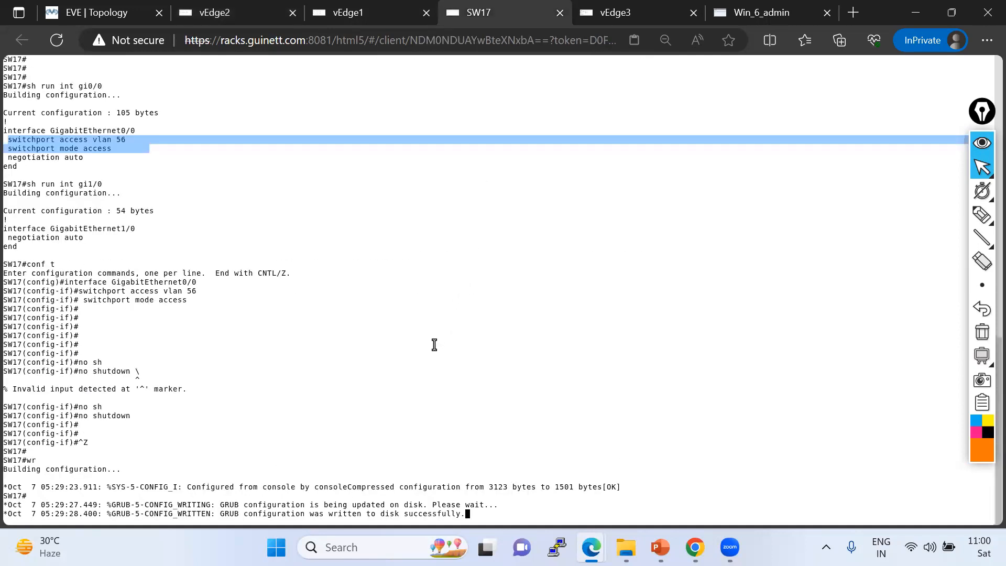
key(Return)
key(Return)
key(Return)
key(Return)
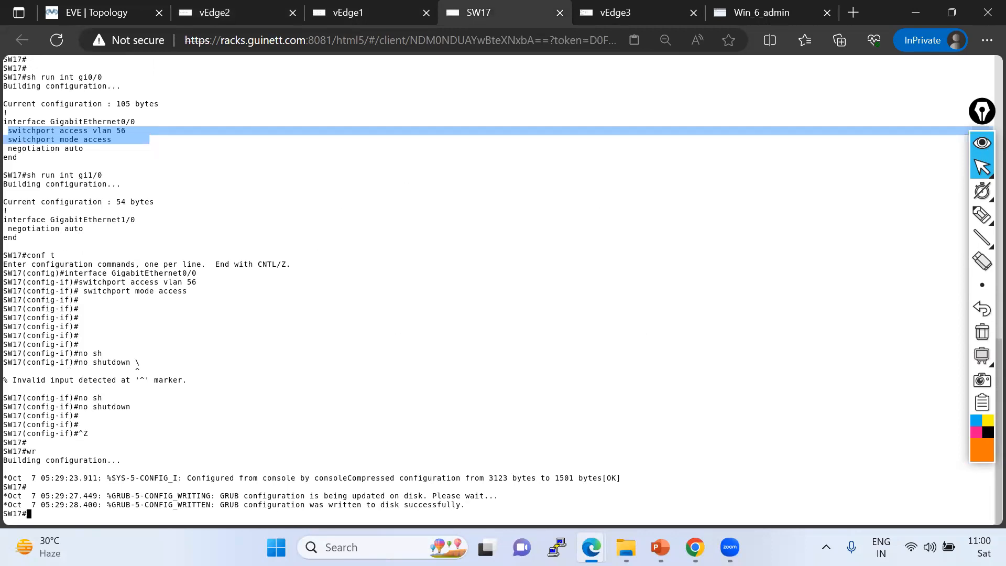
text(conf t)
key(Return)
key(Return)
key(Return)
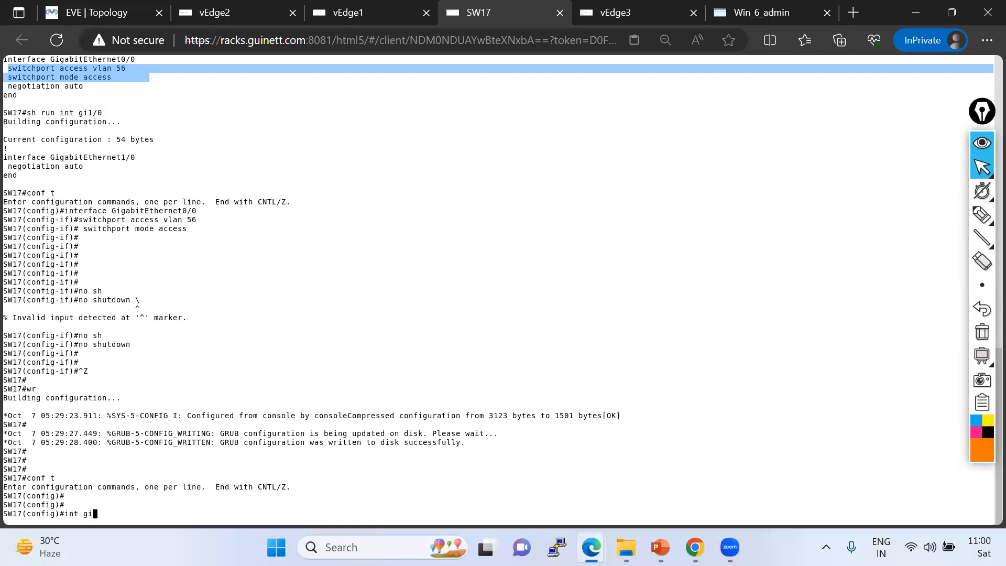
key(Return)
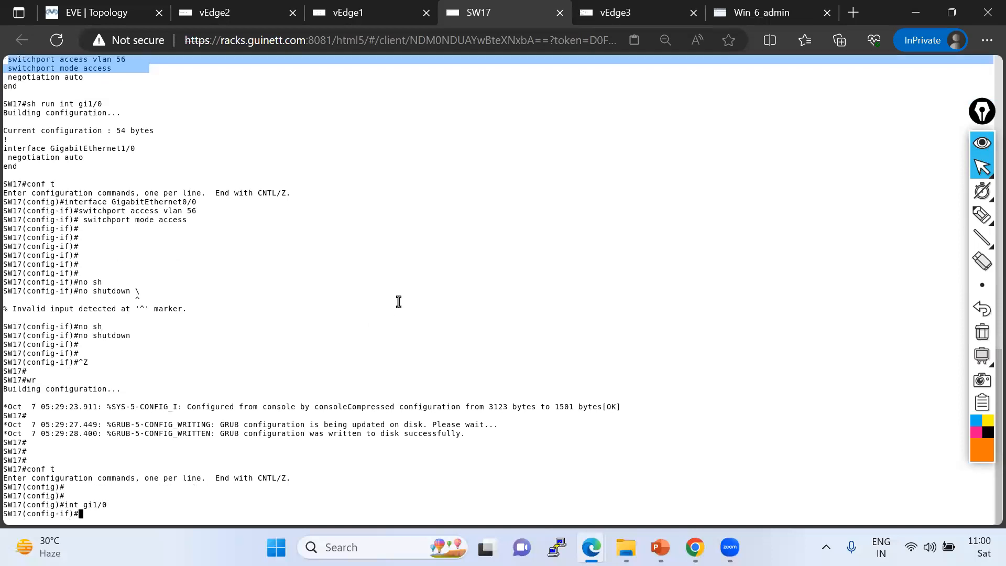
Copy switchport access vlan 56 and switchport mode access from the Gi0/0 output and apply them to GigabitEthernet1/0.
scroll(111, 177, up, 2)
drag(10, 116, 138, 118)
key(ctrl+c)
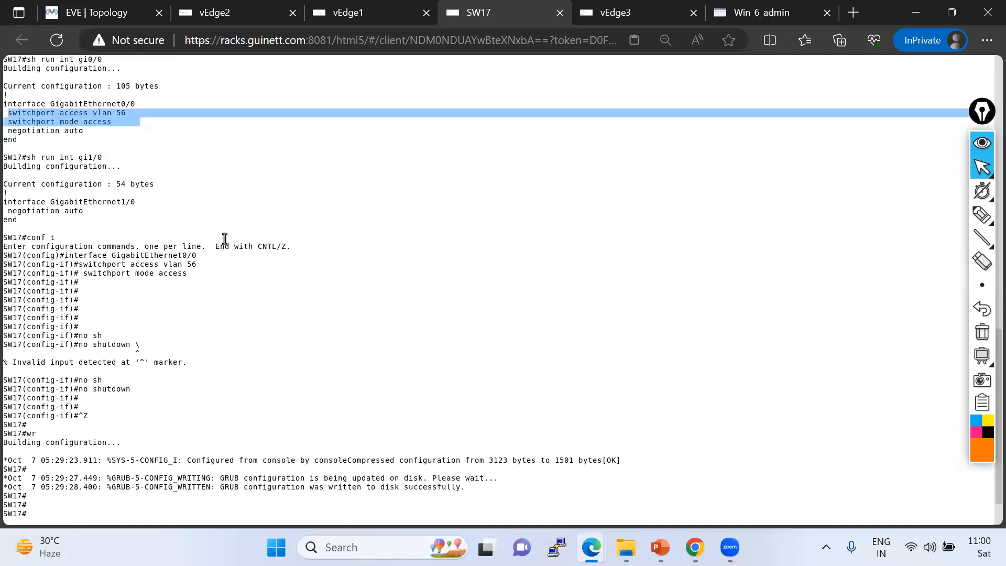
scroll(288, 332, down, 2)
right_click(288, 333)
key(Return)
key(Return)
key(Return)
Enable GigabitEthernet1/0 with no shutdown, exit configuration mode and save the configuration with wr.
text(no sh)
key(Tab)
key(Return)
key(Return)
key(ctrl+z)
key(Return)
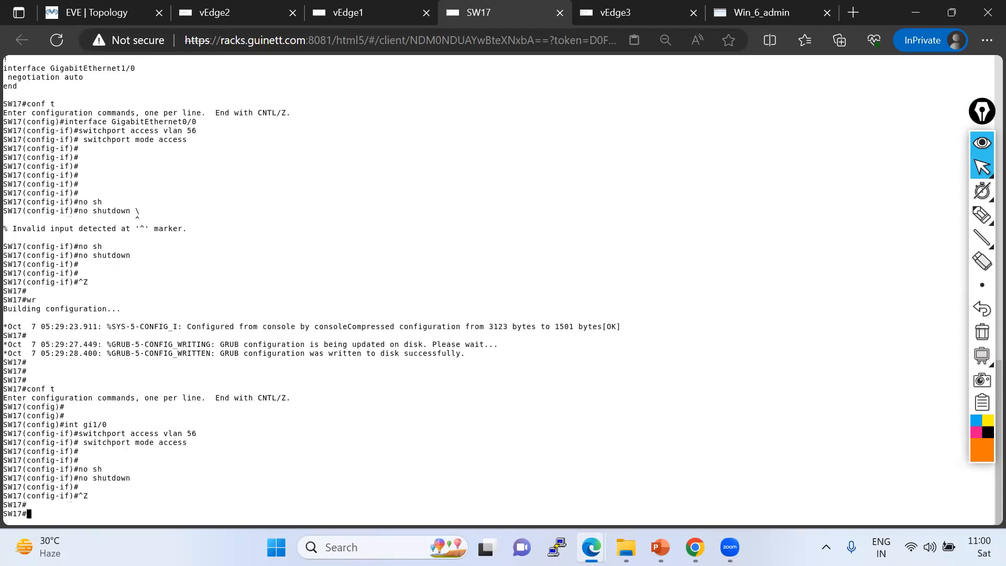
key(Return)
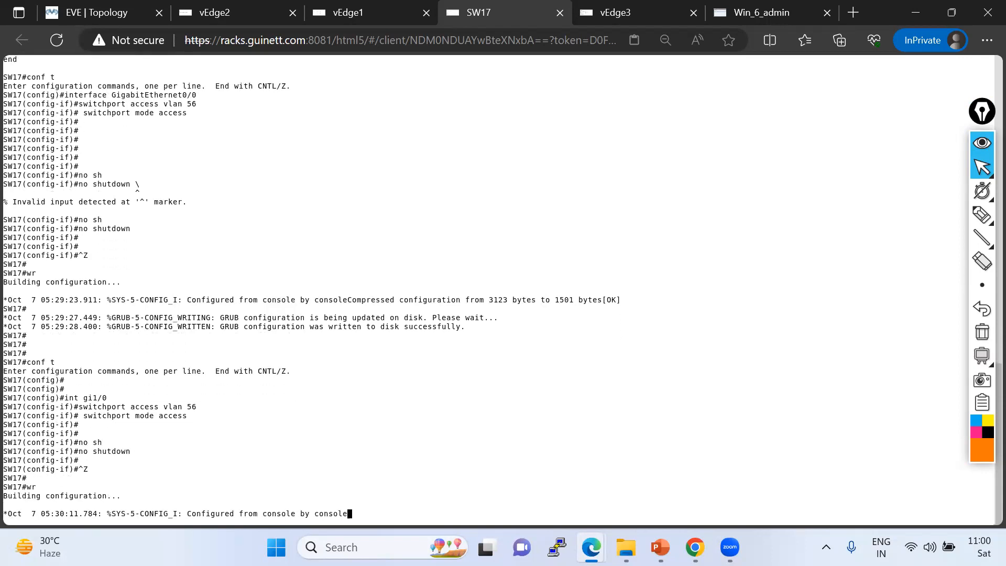
Display the running configuration of interfaces gi0/0 and gi1/0 on SW17.
key(Return)
key(Return)
key(Return)
key(Return)
key(Return)
key(Return)
key(Return)
key(Return)
key(Return)
key(Return)
key(Return)
key(Return)
key(Return)
key(Return)
key(Return)
key(Return)
text(sh run )
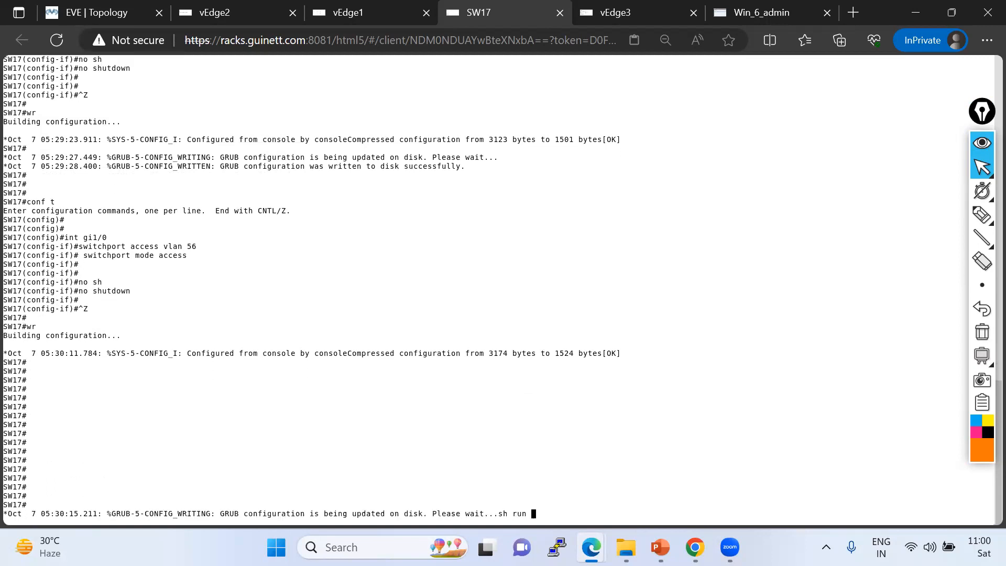
text(ih)
key(Return)
key(Return)
key(Return)
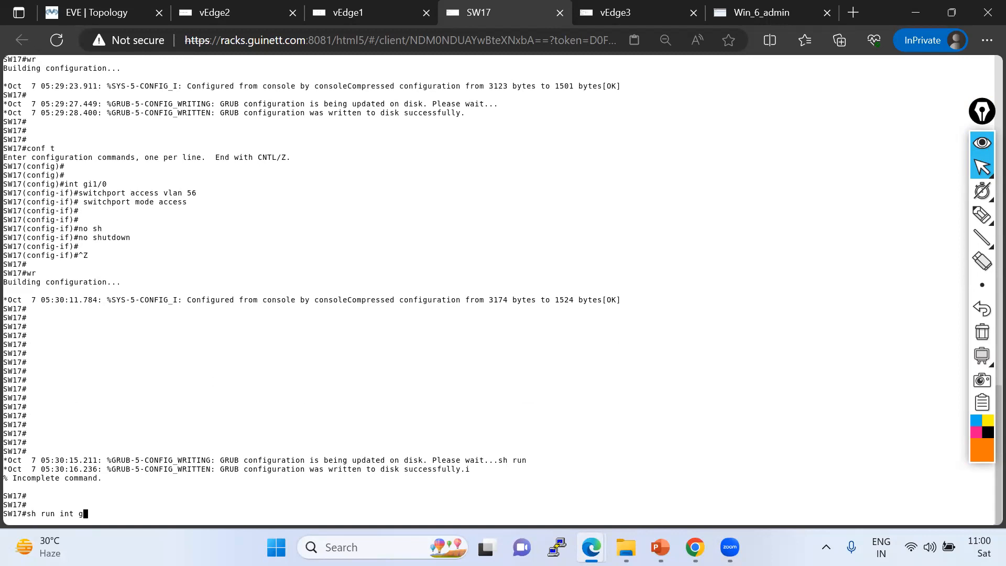
text(sh run int gi0/0)
key(Return)
key(Up)
text(0)
key(Return)
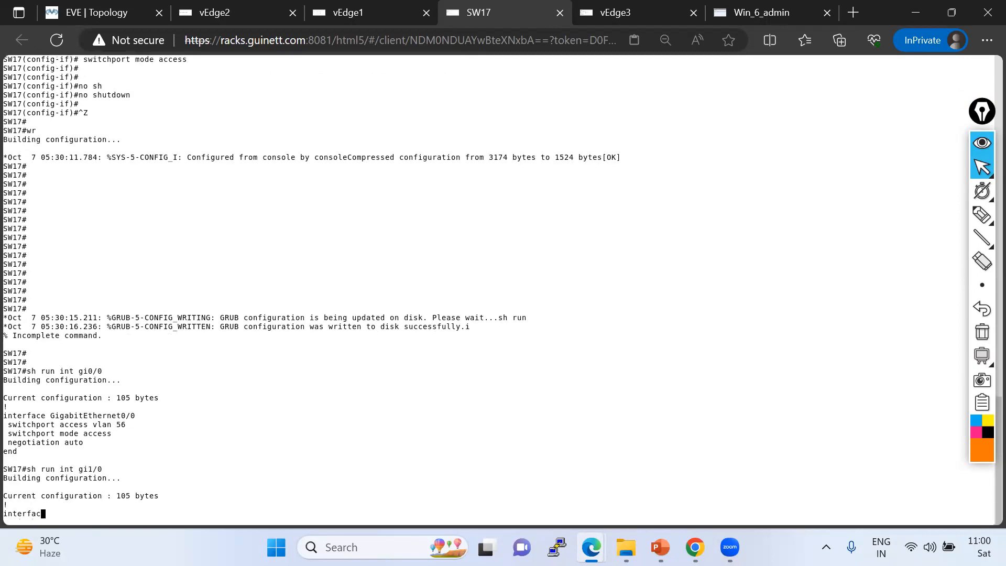
Rerun show vrrp | tab on vEdge2 several times to monitor its VRRP state.
click(221, 20)
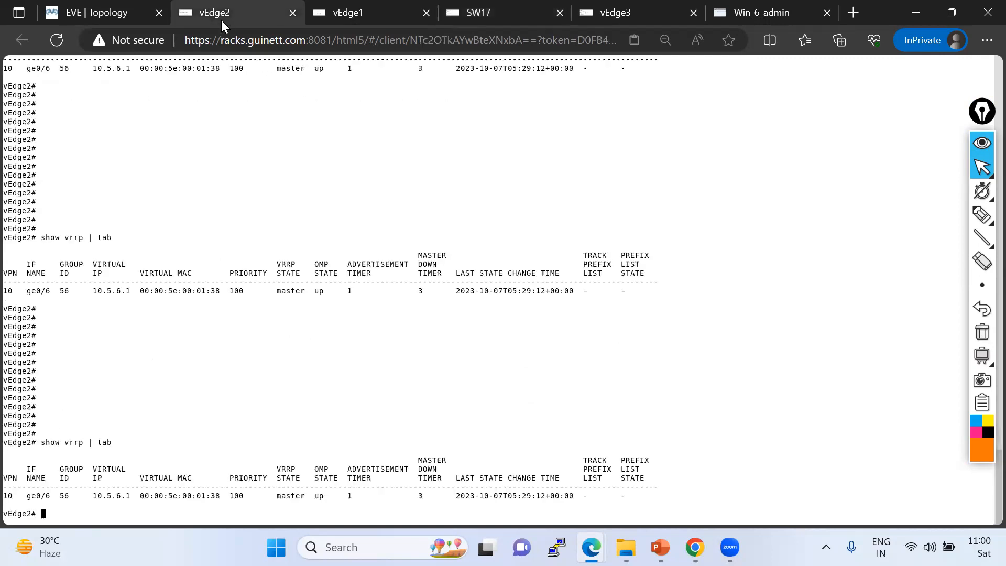
key(Return)
key(Return)
key(Return)
key(Up)
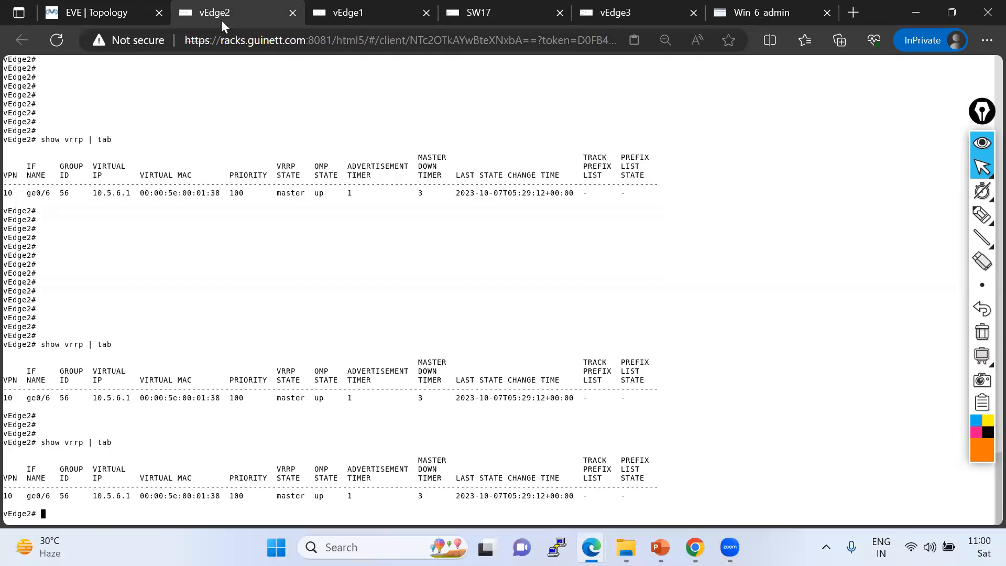
key(Return)
key(Return)
key(Return)
key(Return)
key(Return)
key(Return)
key(Return)
key(Return)
key(Return)
key(Return)
key(Return)
key(Return)
key(Return)
key(Return)
key(Return)
key(Return)
key(Return)
key(Return)
key(Return)
key(Return)
key(Return)
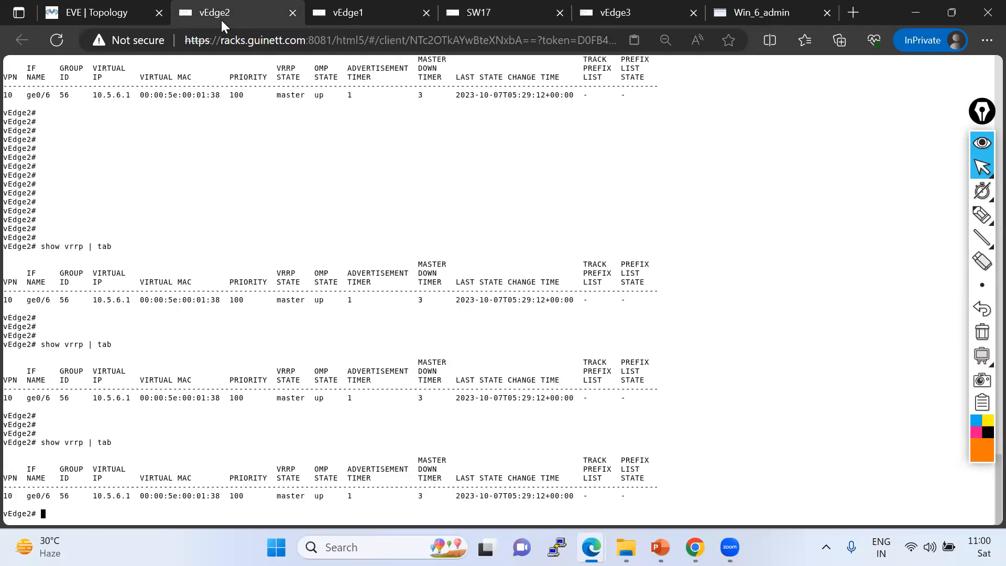
key(Up)
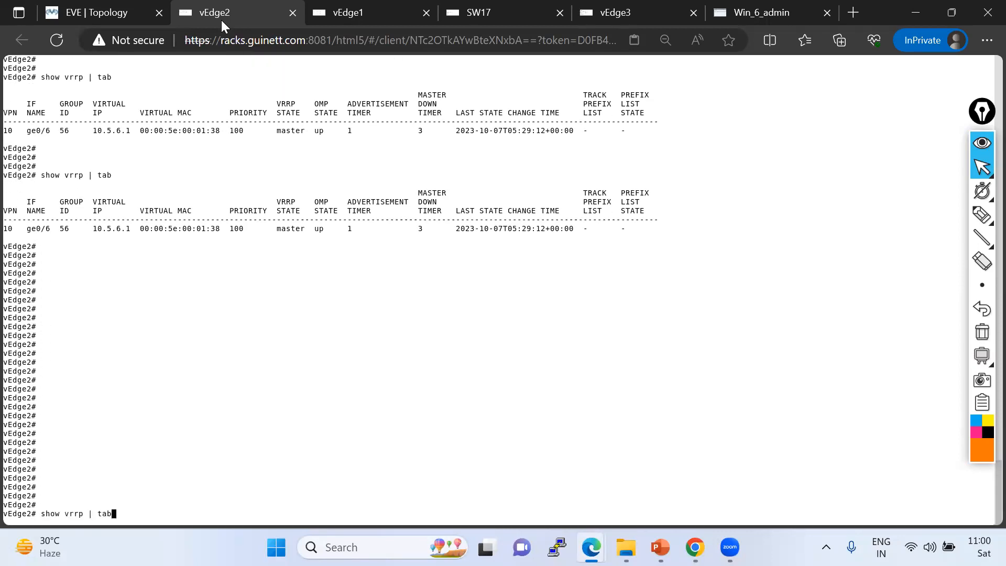
key(Return)
key(Return)
key(Return)
key(Return)
key(Return)
key(Return)
key(Return)
key(Return)
key(Return)
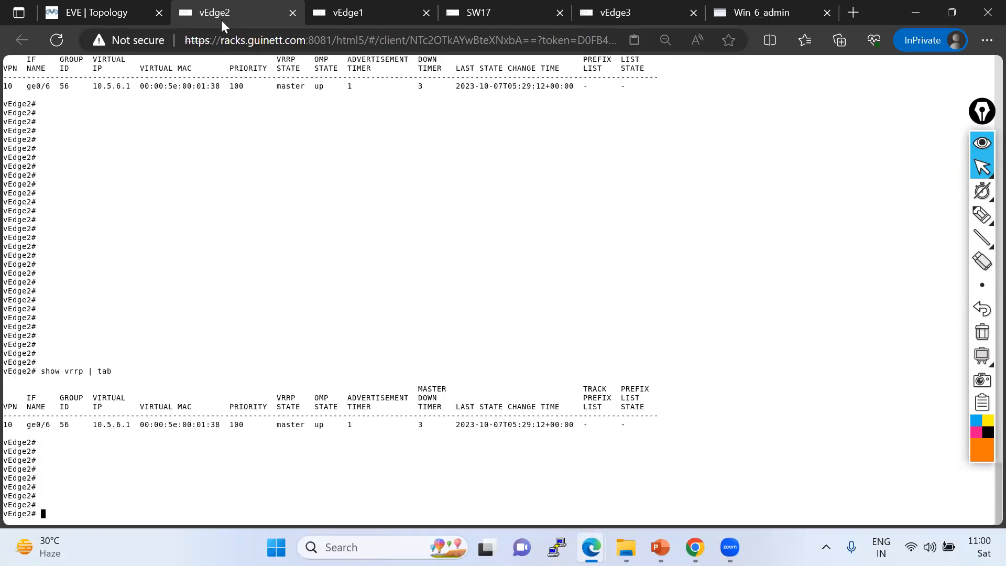
Rerun show vrrp | tab on vEdge1 several times to monitor its VRRP state.
click(343, 11)
key(Return)
key(Return)
key(Return)
key(Up)
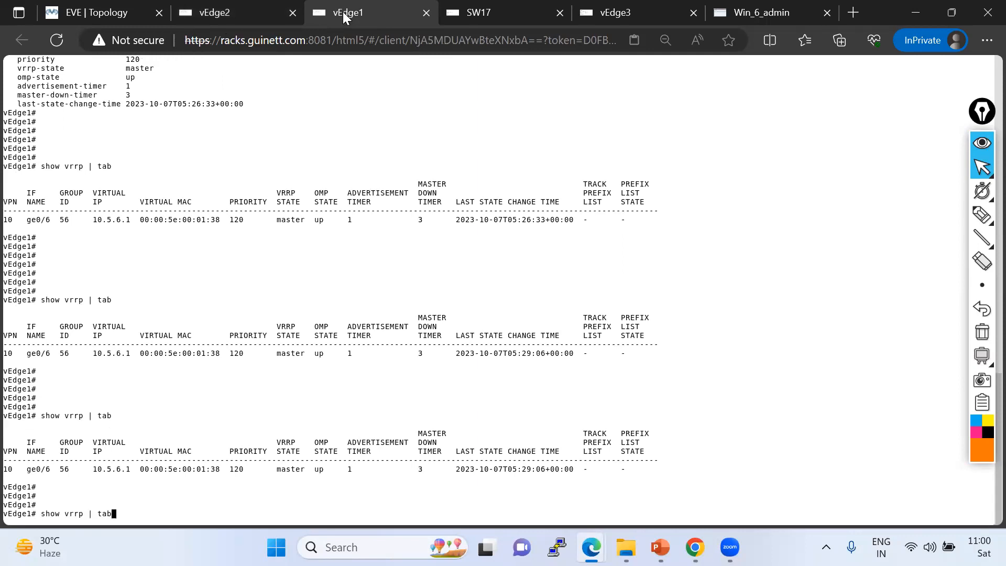
key(Return)
key(Return)
key(Return)
key(Return)
key(Return)
key(Return)
key(Return)
key(Return)
key(Return)
key(Return)
key(Return)
key(Return)
key(Return)
key(Return)
key(Return)
key(Return)
key(Up)
key(Return)
key(Return)
key(Return)
key(Return)
key(Return)
key(Return)
key(Return)
key(Return)
key(Return)
key(Return)
key(Return)
key(Return)
key(Return)
key(Return)
key(Return)
key(Return)
key(Return)
key(Return)
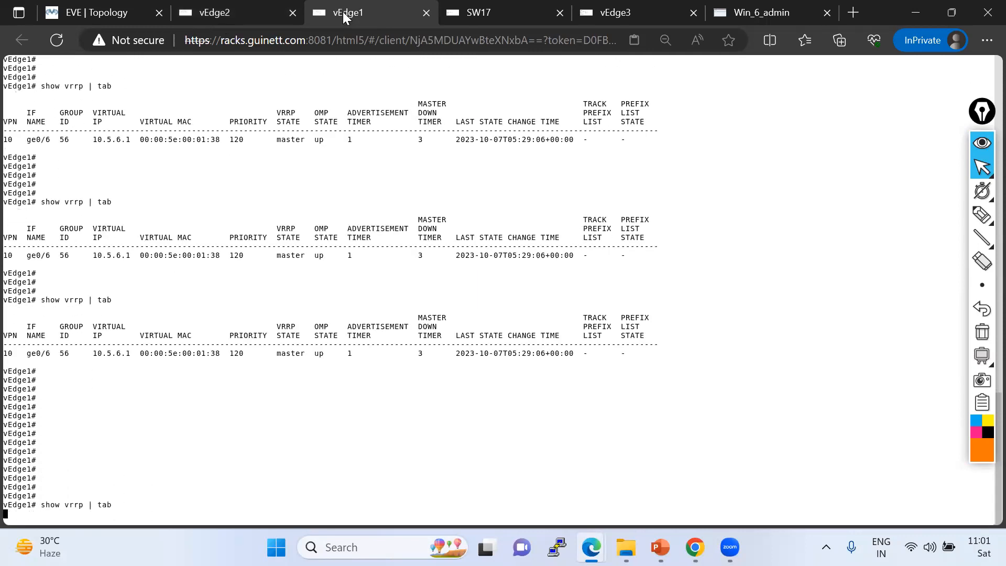
key(Return)
key(Return)
key(Return)
key(Return)
key(Return)
key(Up)
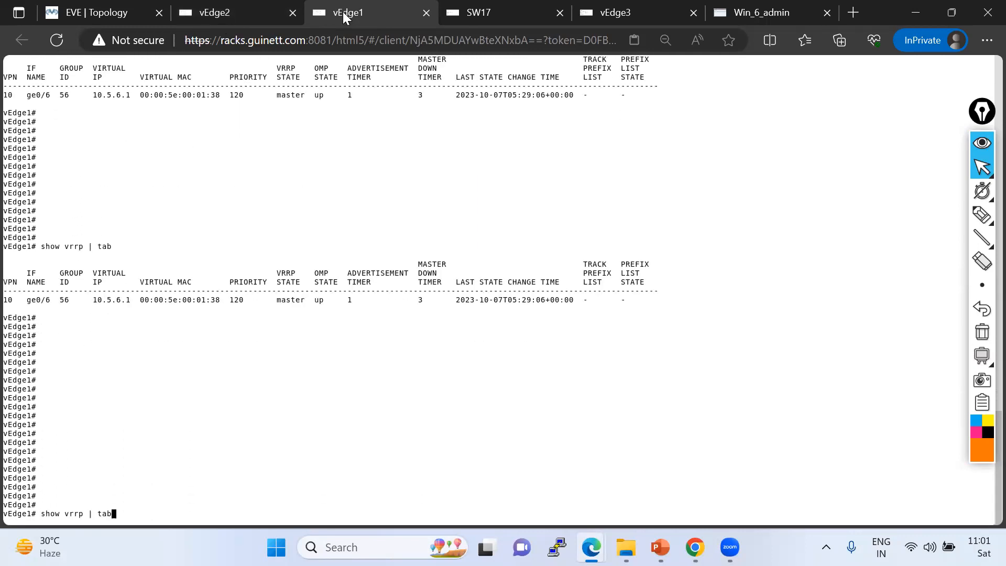
key(Return)
key(Return)
key(Return)
key(Return)
key(Return)
key(Return)
key(Return)
key(Return)
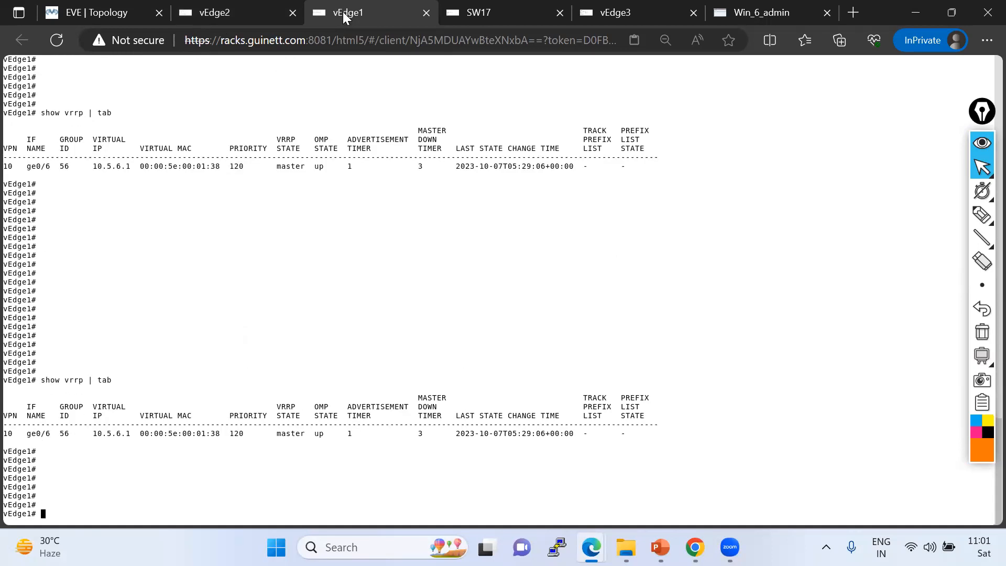
Rerun show vrrp | tab on vEdge2 and highlight the VRRP state in the output row.
click(226, 7)
key(Return)
key(Return)
key(Return)
key(Up)
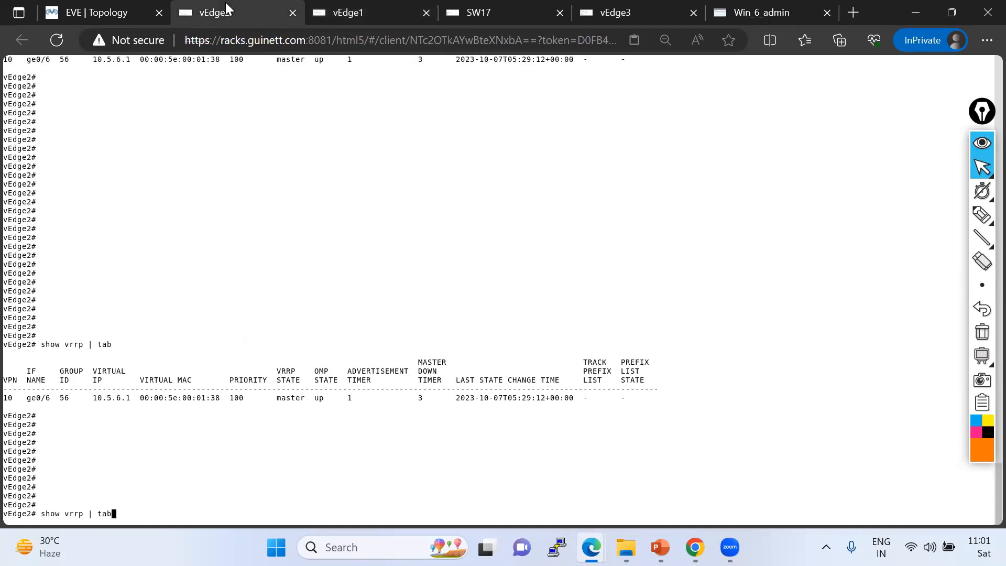
key(Return)
key(Return)
key(Return)
key(Return)
key(Return)
key(Return)
key(Return)
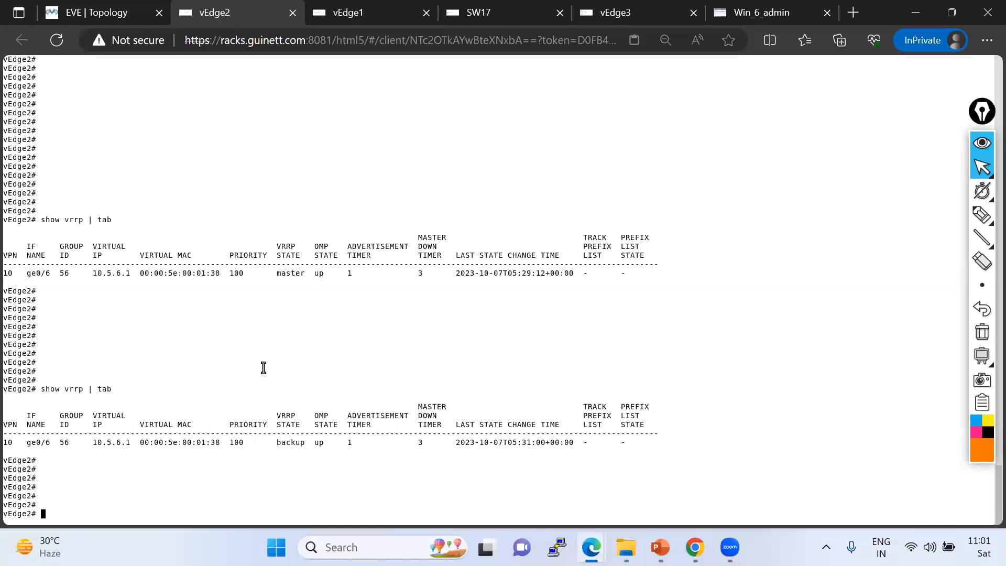
mouse_move(271, 445)
mouse_down()
mouse_move(313, 438)
mouse_move(312, 447)
mouse_move(249, 449)
mouse_move(264, 449)
mouse_up()
click(261, 441)
Rerun show vrrp | tab on vEdge1 to recheck its VRRP state.
click(352, 15)
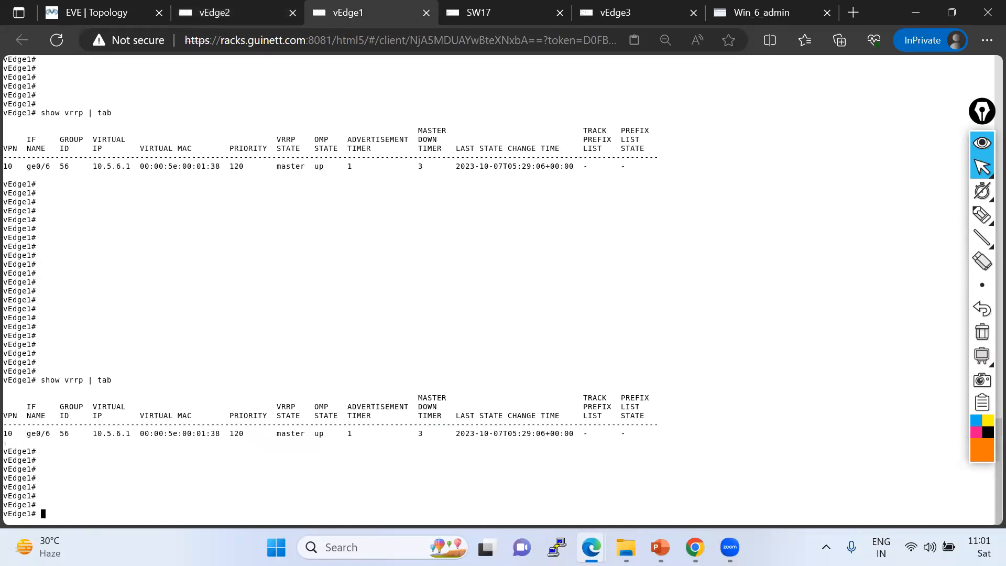
key(Return)
key(Return)
key(Up)
key(Return)
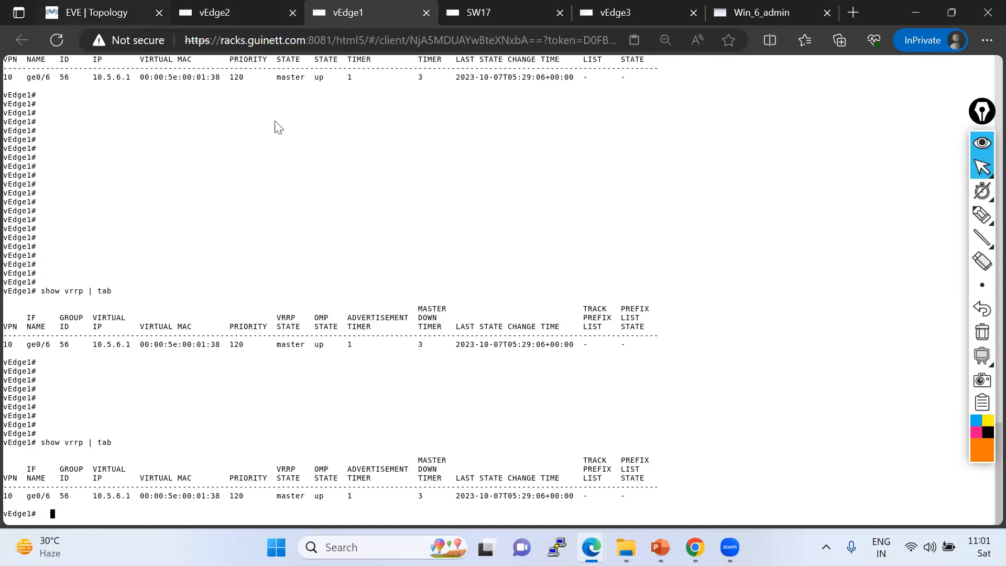
click(116, 15)
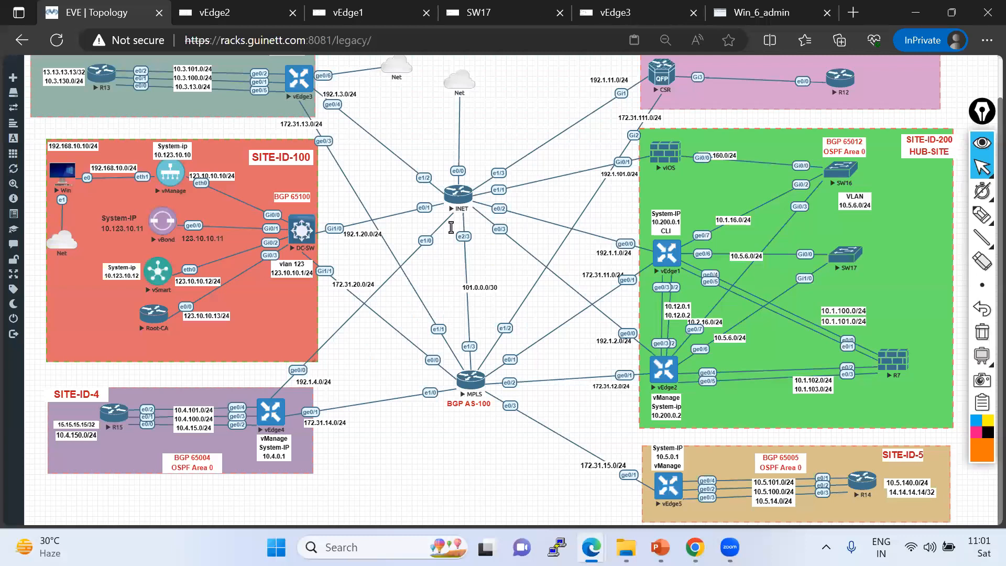
click(637, 12)
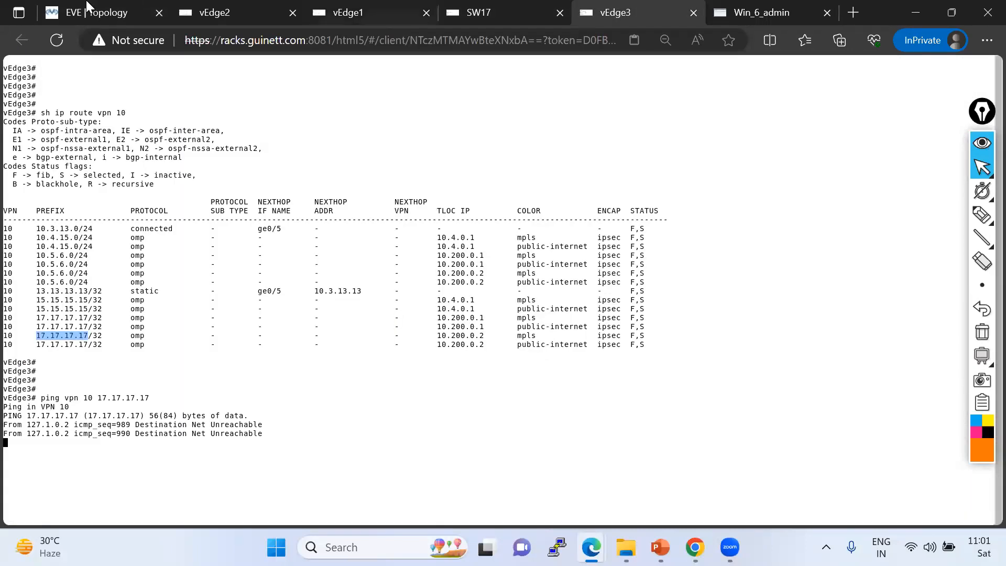
click(101, 19)
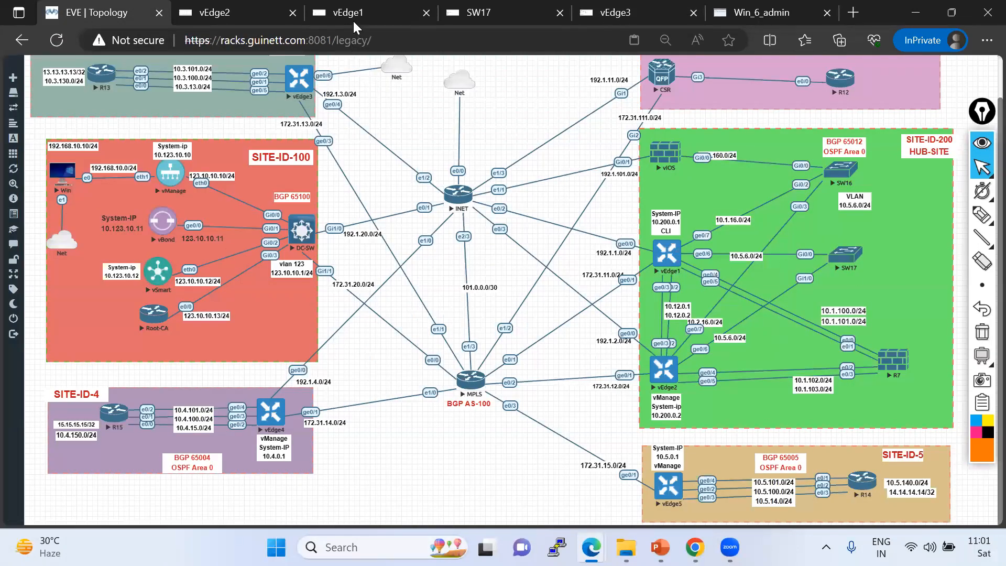
Show the running VPN 10 configuration on vEdge1.
mouse_move(354, 19)
click(370, 11)
key(Return)
key(Return)
text(sh run vpn 10)
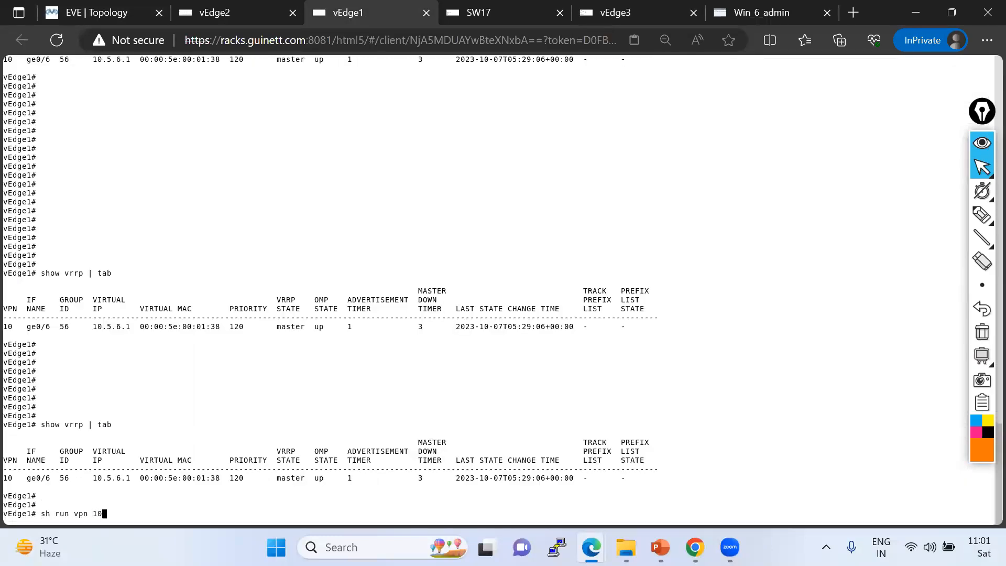
key(Return)
Enter configuration mode on vEdge1 and open interface ge0/6 under vpn 10.
text(conf t)
key(Return)
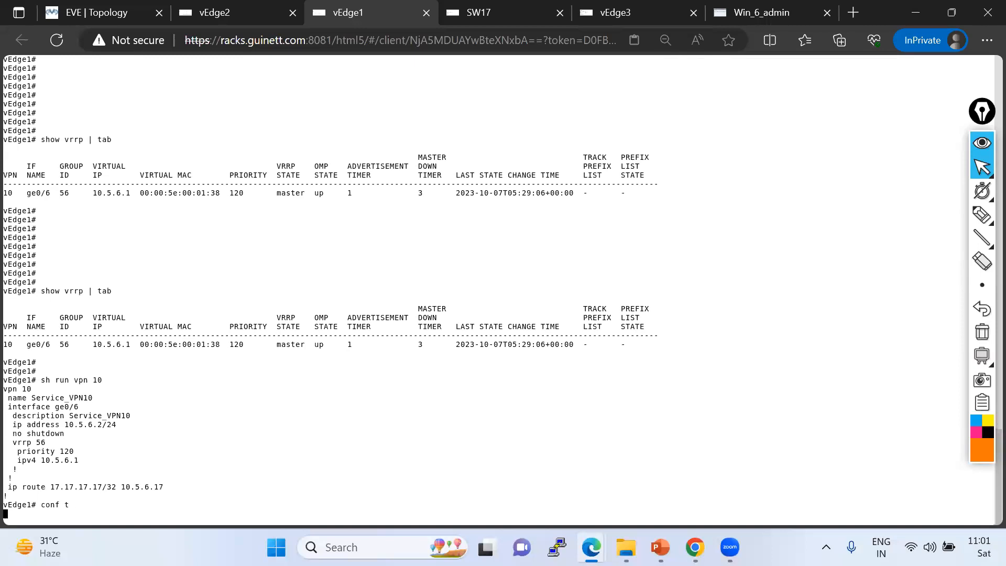
text(vpn 10)
key(Return)
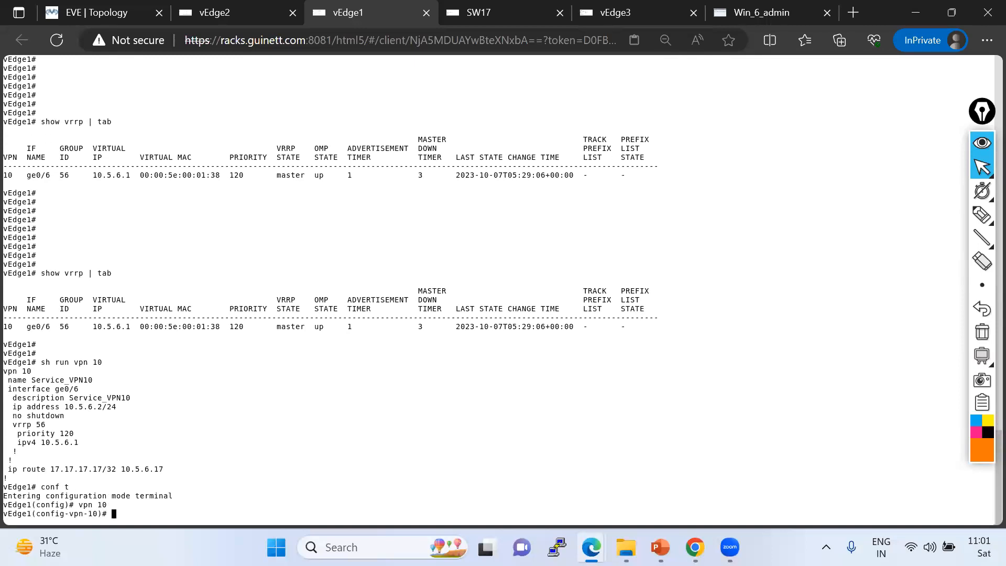
drag(9, 389, 97, 389)
right_click(193, 414)
key(Return)
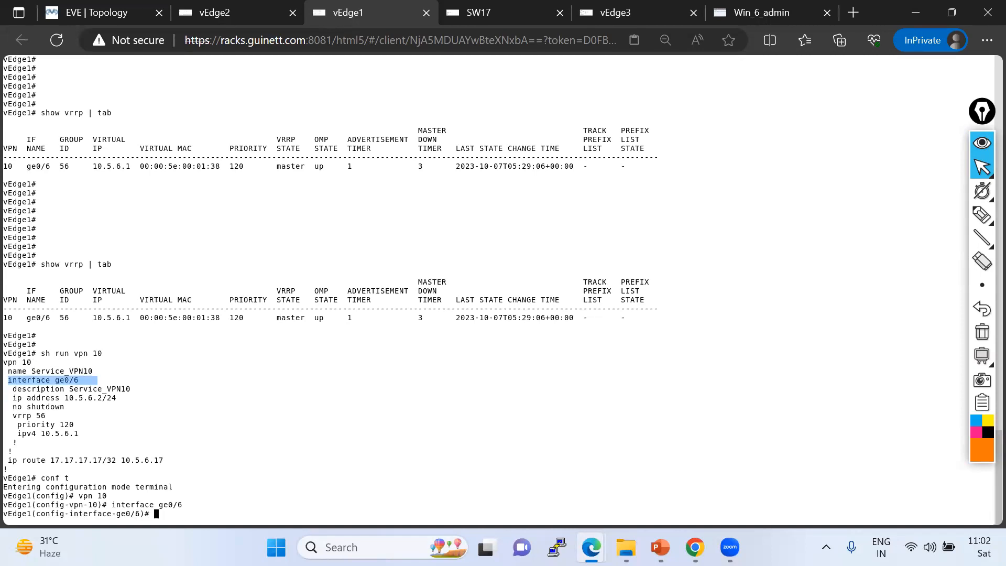
Re-enter vrrp 56 with priority 120 and ipv4 10.5.6.1, commit, and exit configuration mode.
drag(14, 416, 88, 433)
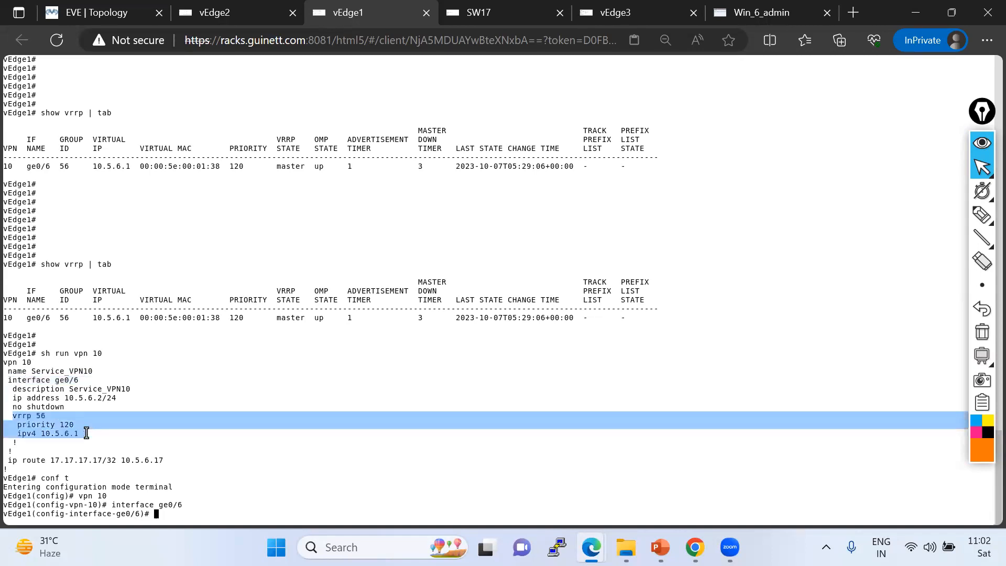
right_click(198, 454)
key(Return)
text(commit)
key(Return)
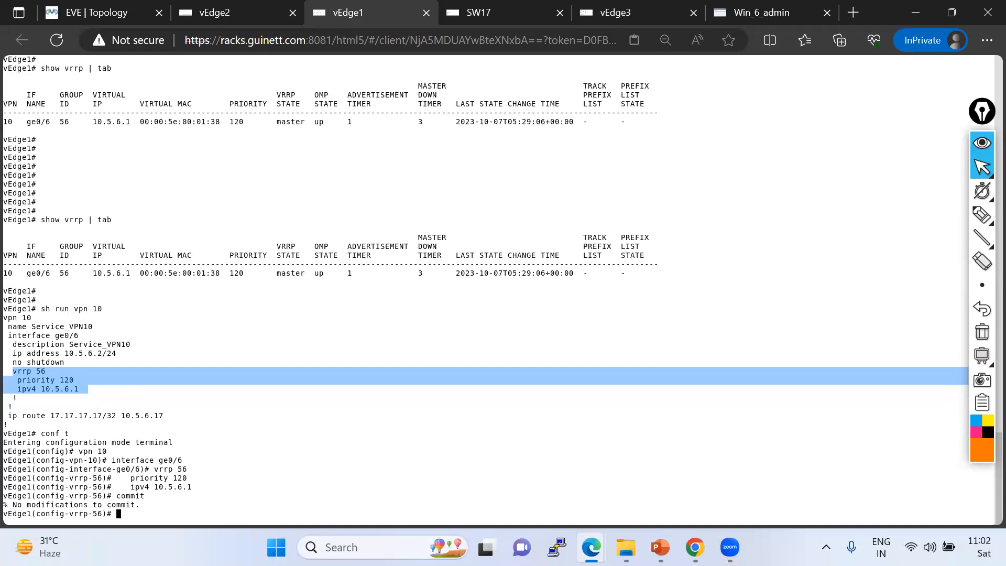
key(ctrl+z)
key(Return)
key(Return)
key(Return)
key(Return)
key(Return)
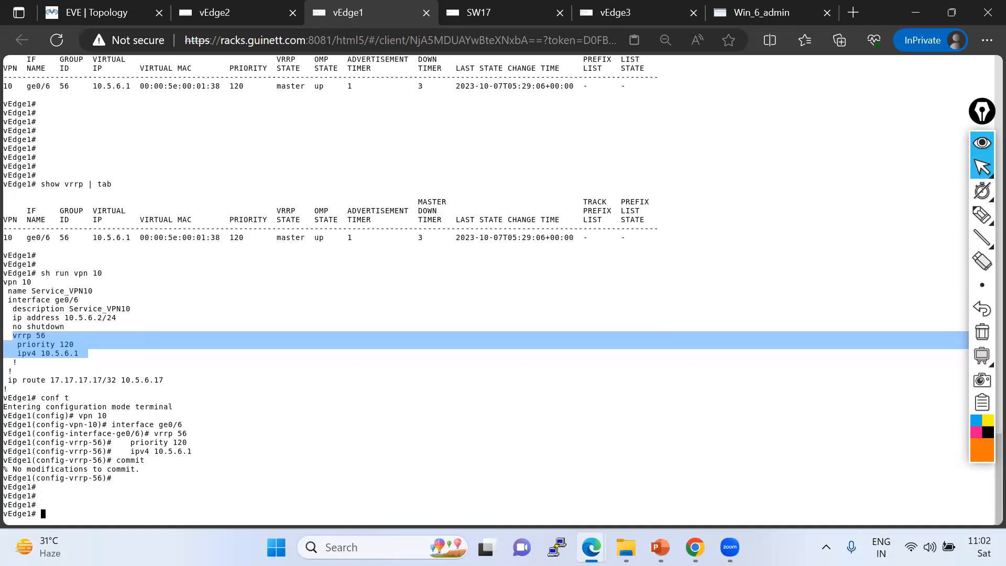
drag(190, 454, 4, 426)
click(63, 417)
drag(37, 395, 192, 462)
click(193, 445)
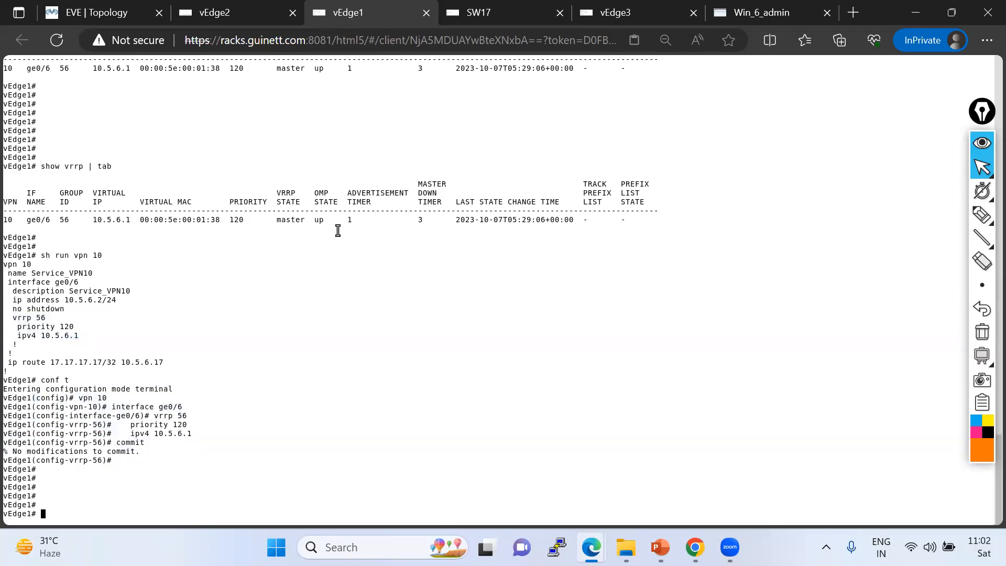
Switch to vEdge2 and show its running VPN 10 configuration.
click(218, 14)
key(Return)
key(Return)
text(sh run vpn 10)
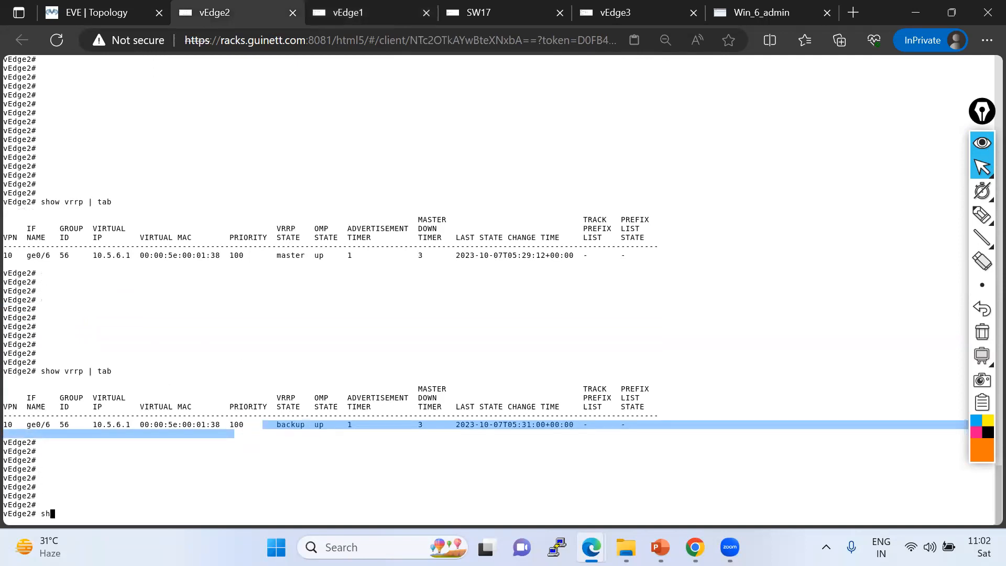
key(Return)
Enter configuration mode on vEdge2 and open interface ge0/6 under vpn 10.
text(conf t)
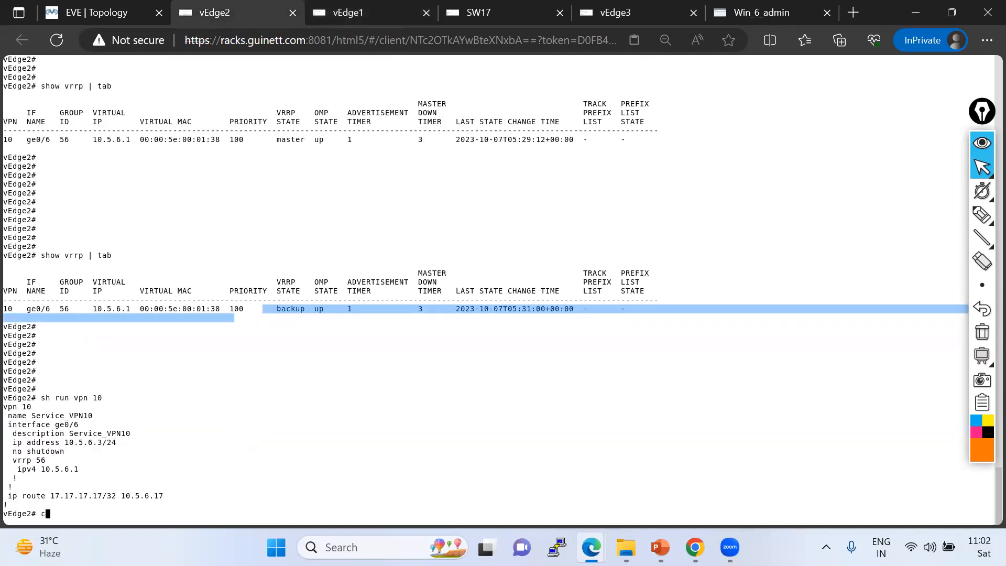
key(Return)
text(vpn 10)
key(Return)
text(interface)
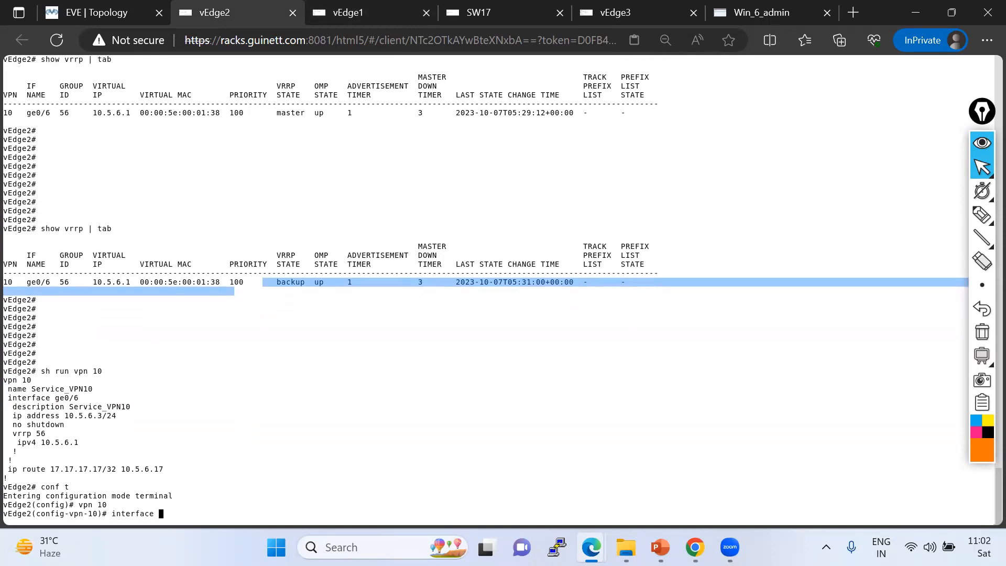
drag(55, 398, 91, 399)
right_click(264, 416)
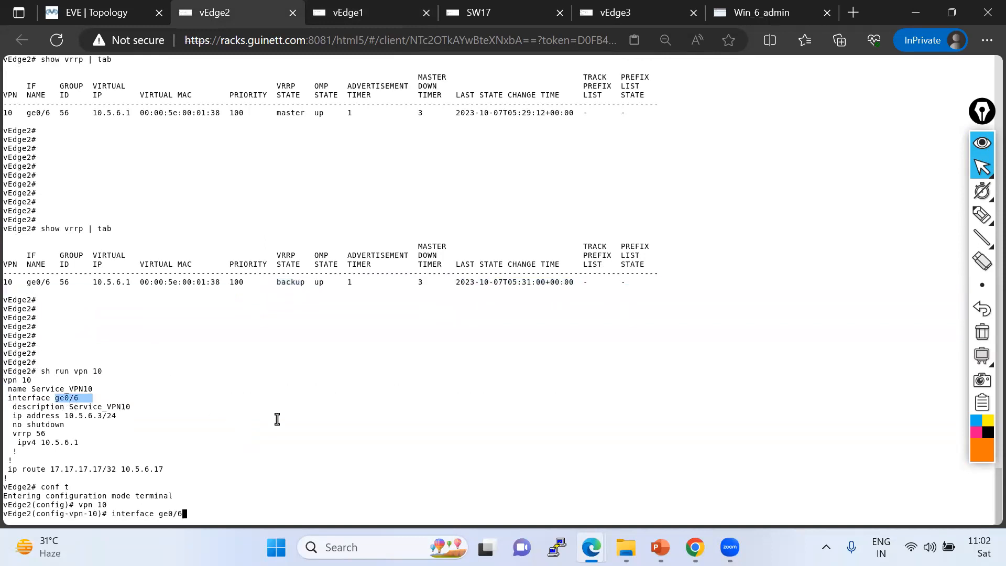
key(Return)
Re-enter vrrp 56 with ipv4 10.5.6.1, commit, and exit configuration mode on vEdge2.
text(vrrp )
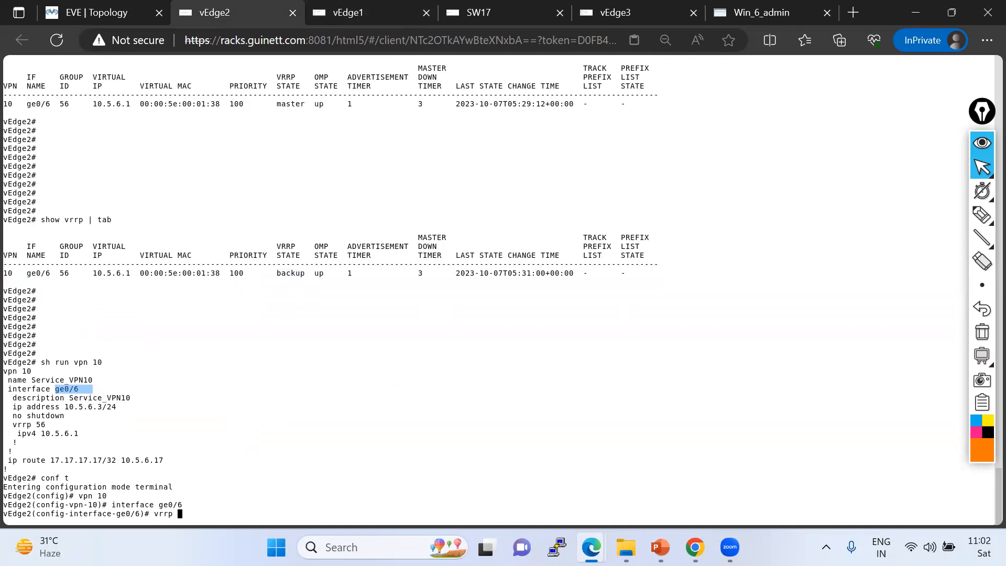
text(56)
key(Return)
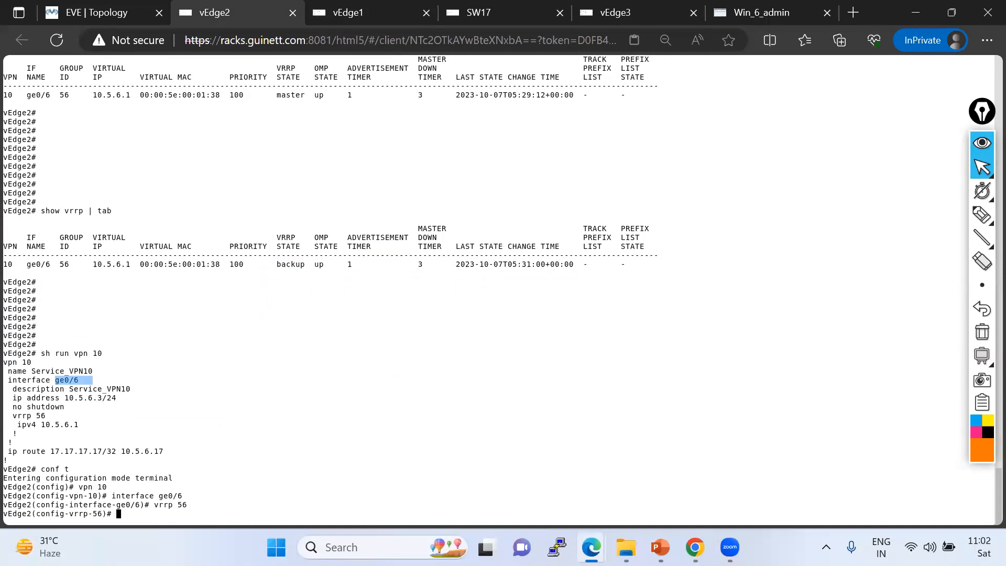
text(ipv4)
drag(41, 425, 82, 425)
right_click(272, 434)
key(Return)
key(Return)
key(Return)
key(Return)
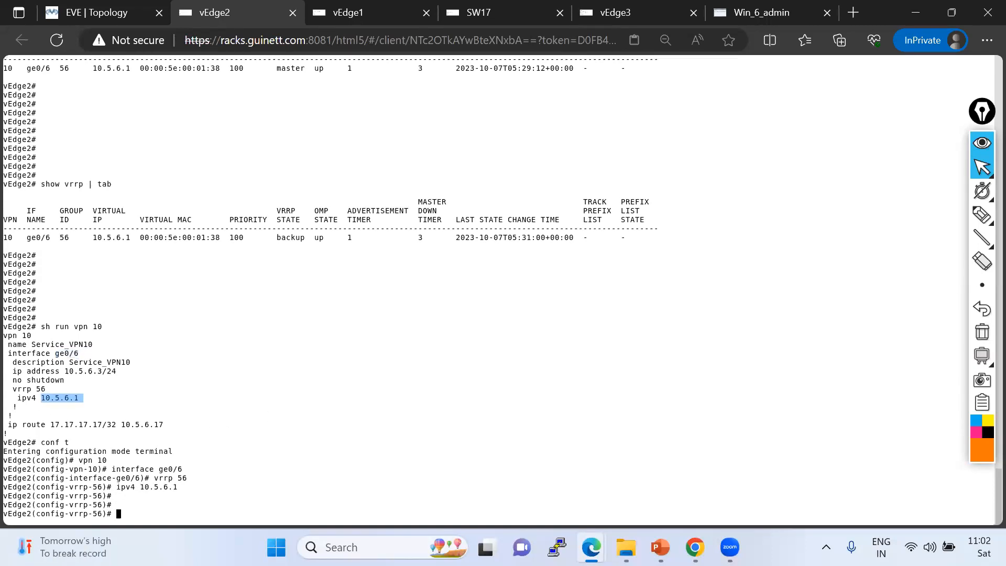
text(commit)
key(Return)
key(ctrl+z)
key(Return)
key(Return)
key(Return)
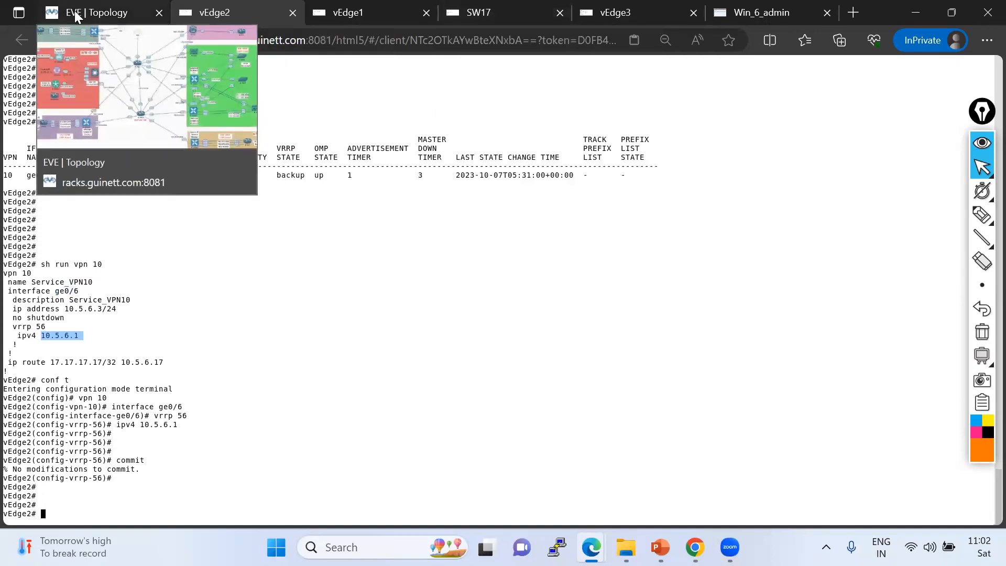
Check vEdge3's ping output to 17.17.17.17 and return to the lab topology.
click(100, 13)
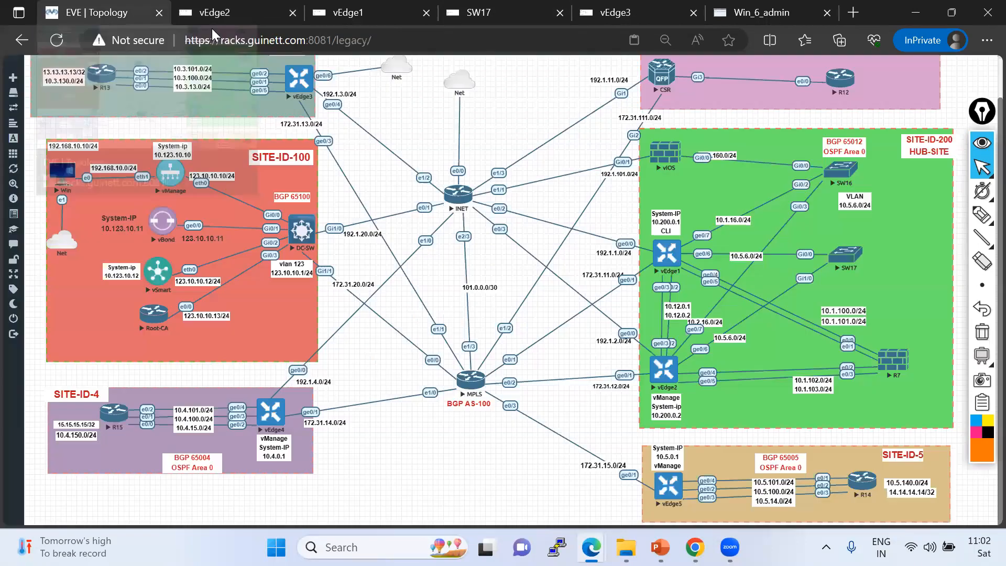
click(615, 12)
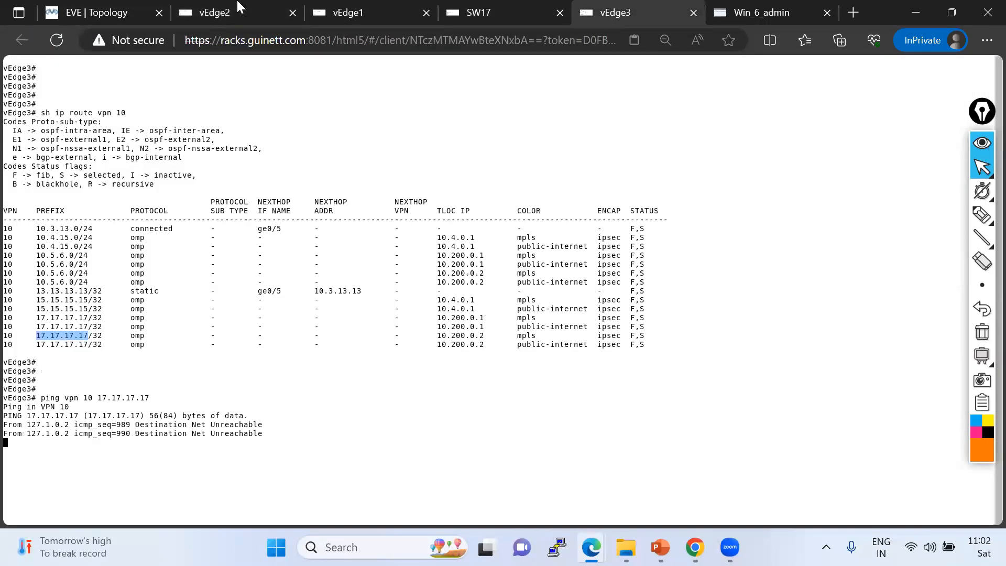
click(99, 10)
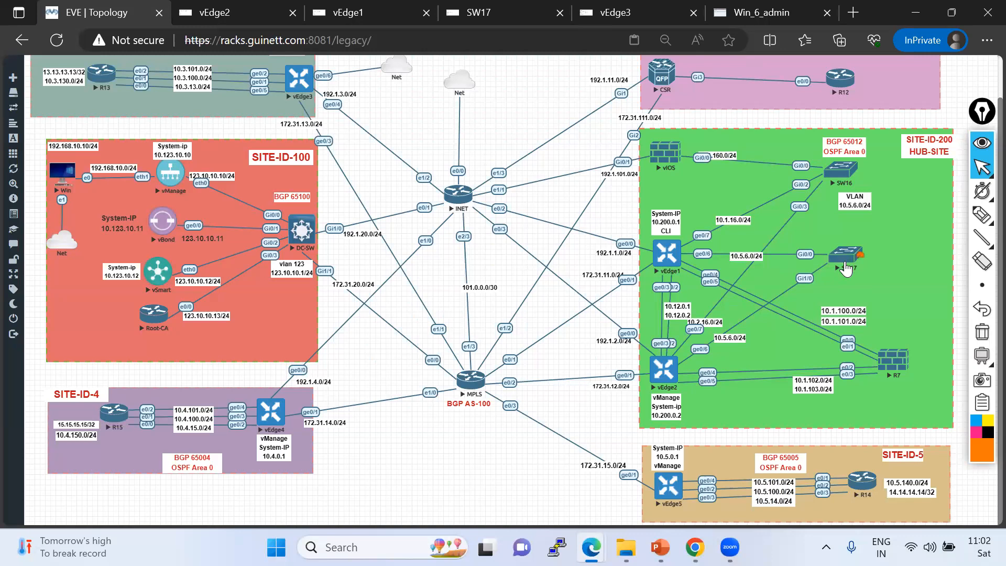
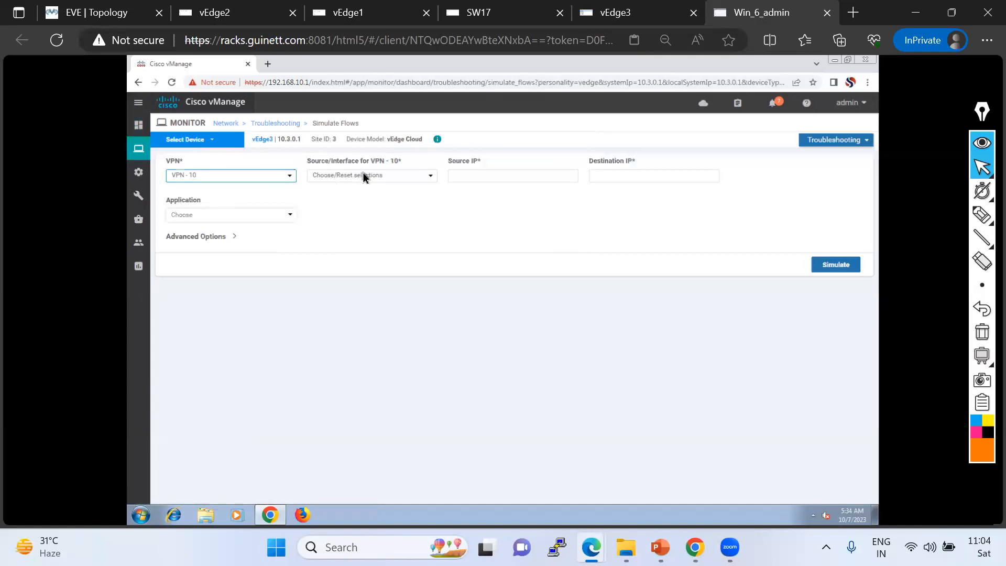
Simulate a VPN 10 flow from vEdge3's ge0/5 interface to destination 17.17.17.17.
click(358, 196)
click(609, 176)
text(17.17.17.17)
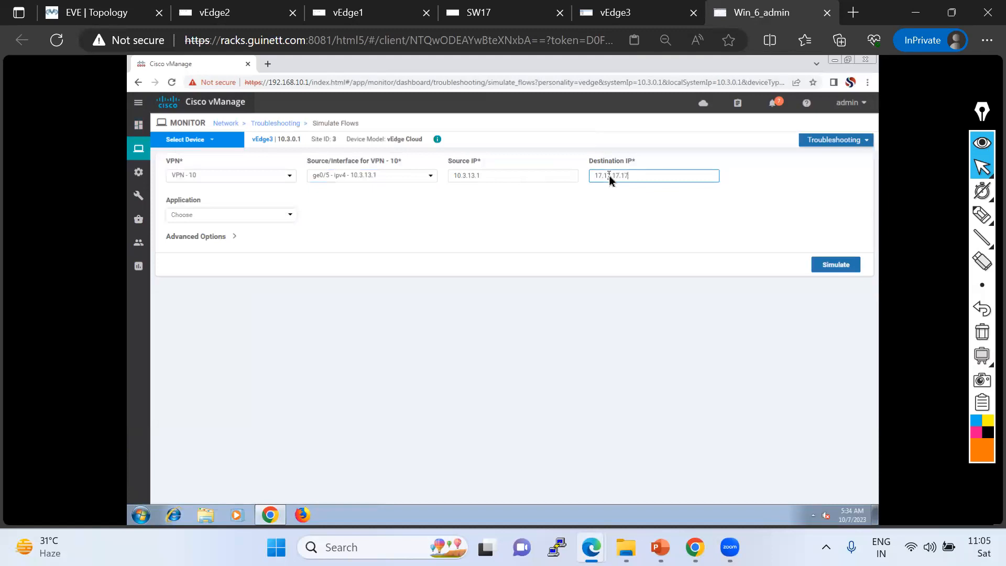
click(827, 266)
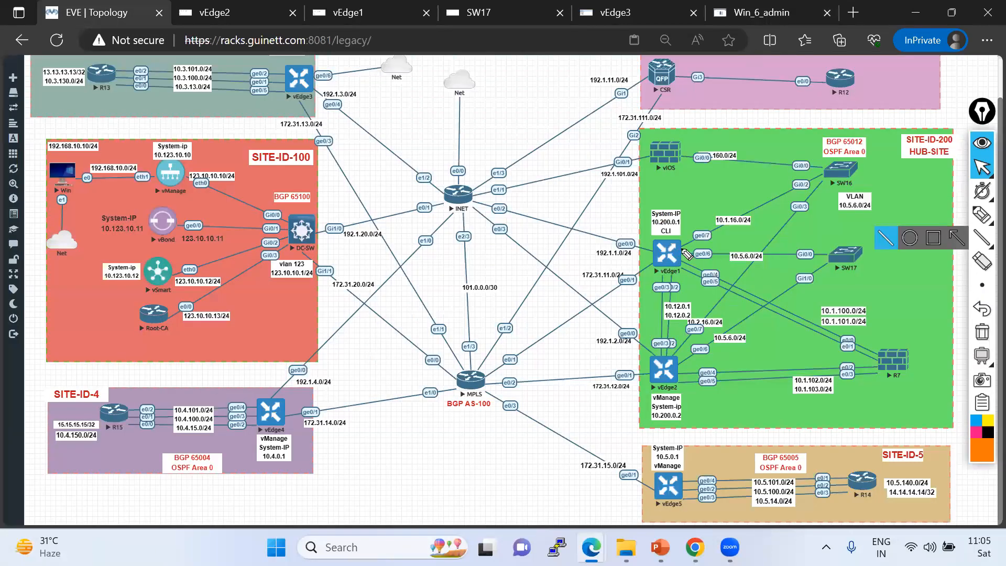
drag(682, 250, 832, 250)
drag(313, 94, 625, 240)
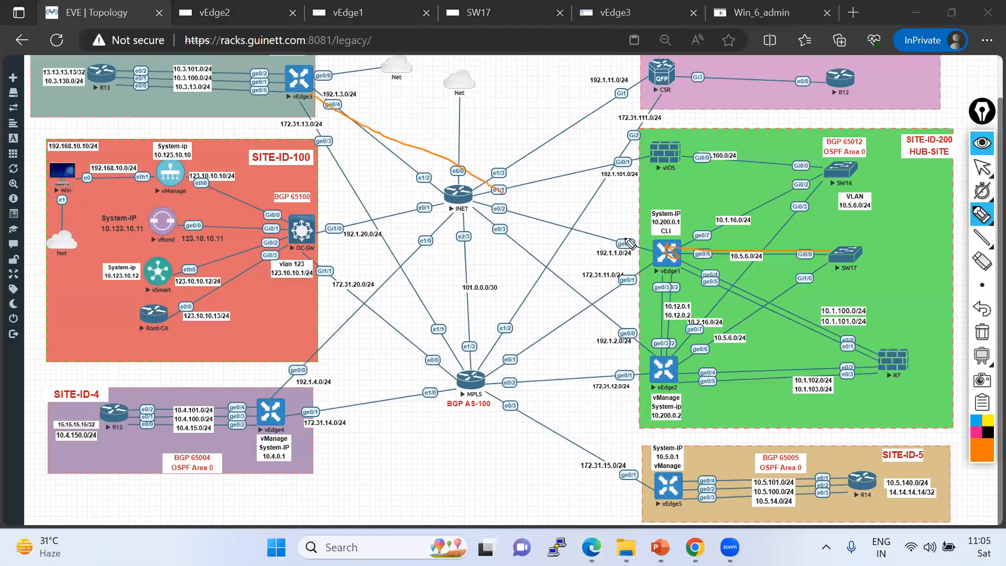
mouse_move(289, 104)
mouse_down()
mouse_move(548, 336)
mouse_move(645, 258)
mouse_up()
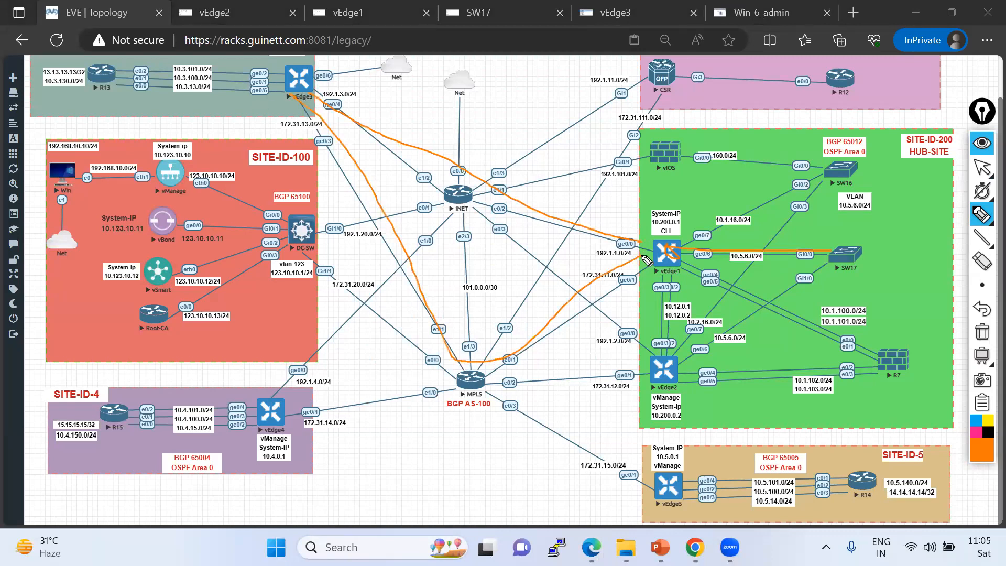
drag(420, 128, 458, 138)
mouse_move(677, 361)
mouse_down()
mouse_move(661, 373)
mouse_move(548, 284)
mouse_up()
drag(400, 162, 331, 105)
mouse_move(654, 375)
mouse_down()
mouse_move(299, 128)
mouse_move(297, 111)
mouse_up()
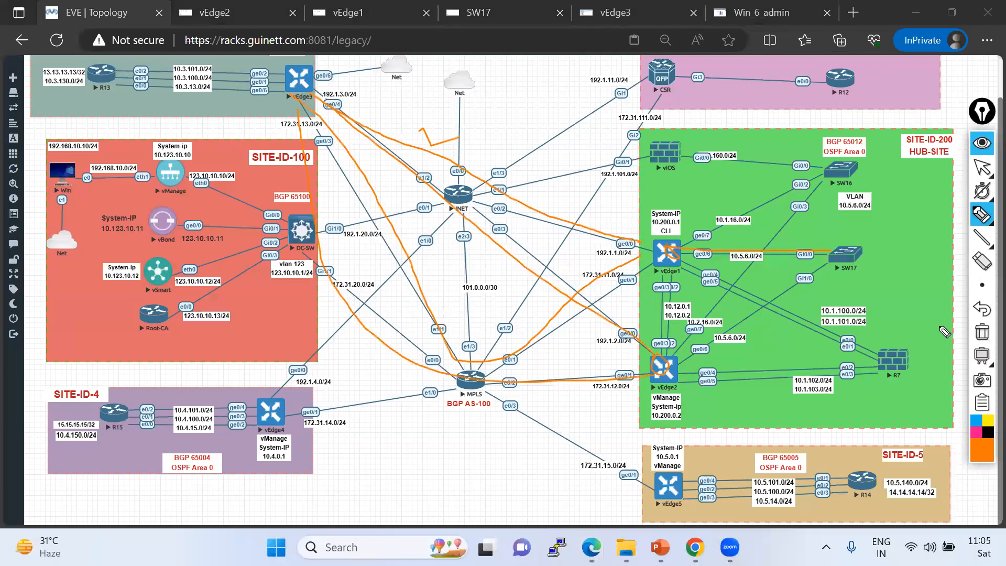
click(982, 331)
click(982, 166)
Switch to vEdge3's console and display its VPN 10 routing table.
click(626, 10)
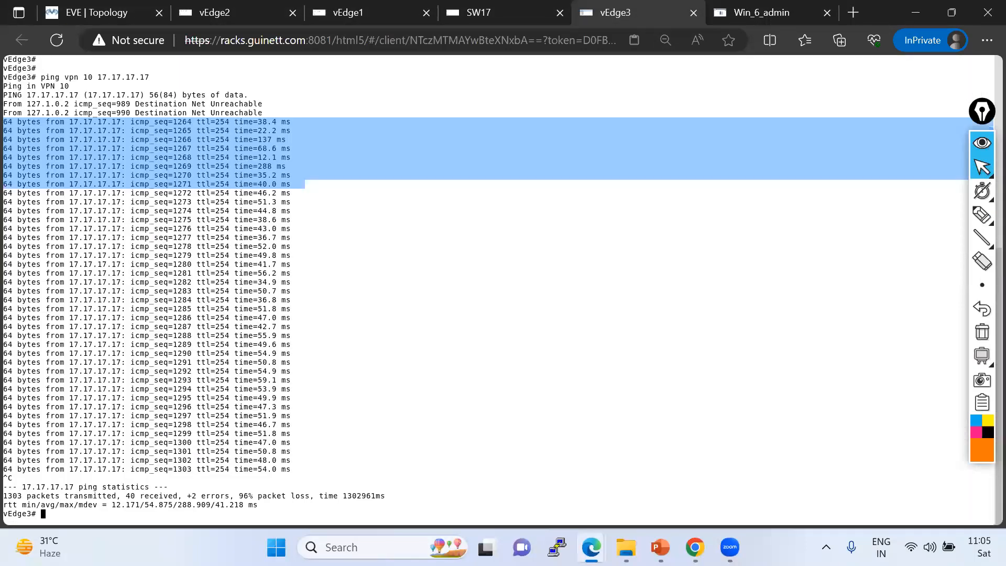
key(Return)
key(Return)
key(Return)
key(Return)
text(sh ip route)
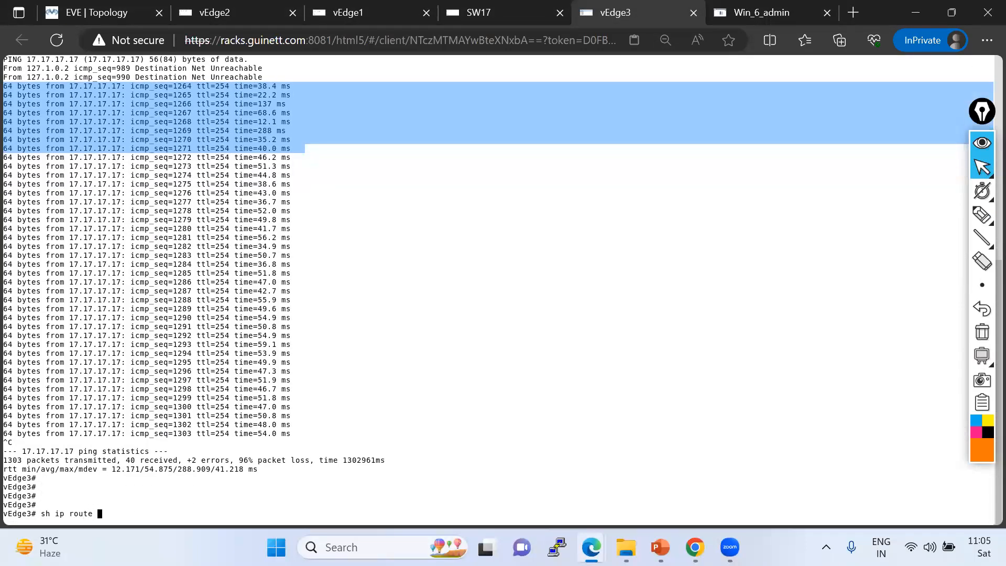
text( vpn 10)
key(Return)
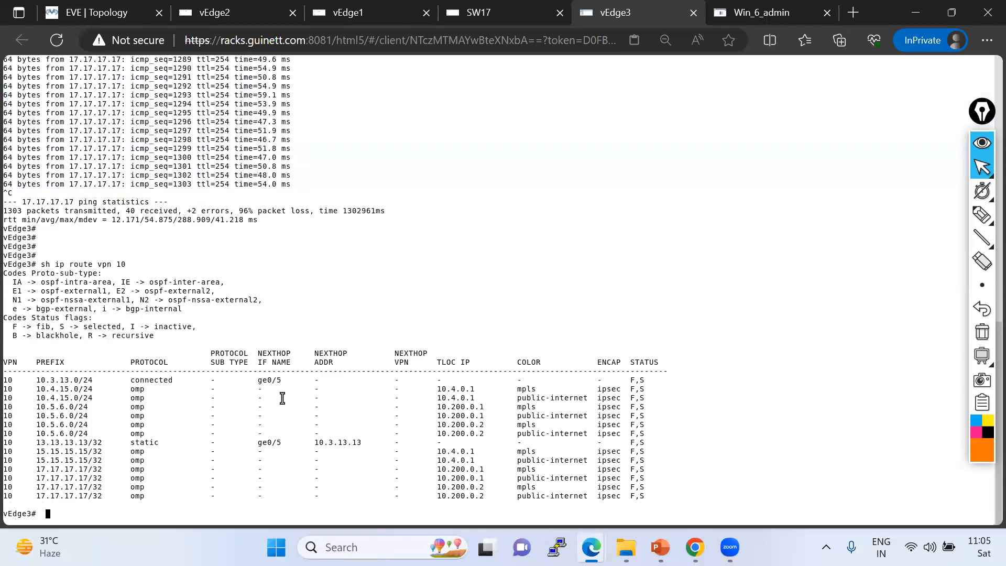
Examine the 17.17.17.17/32 OMP routes with their TLOC IPs and colors.
drag(5, 469, 646, 499)
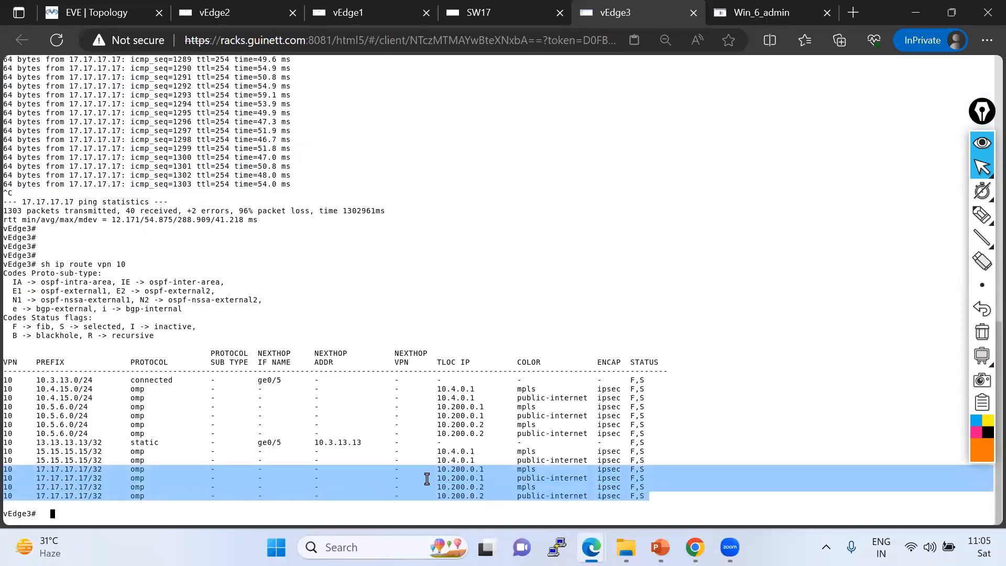
drag(437, 470, 615, 467)
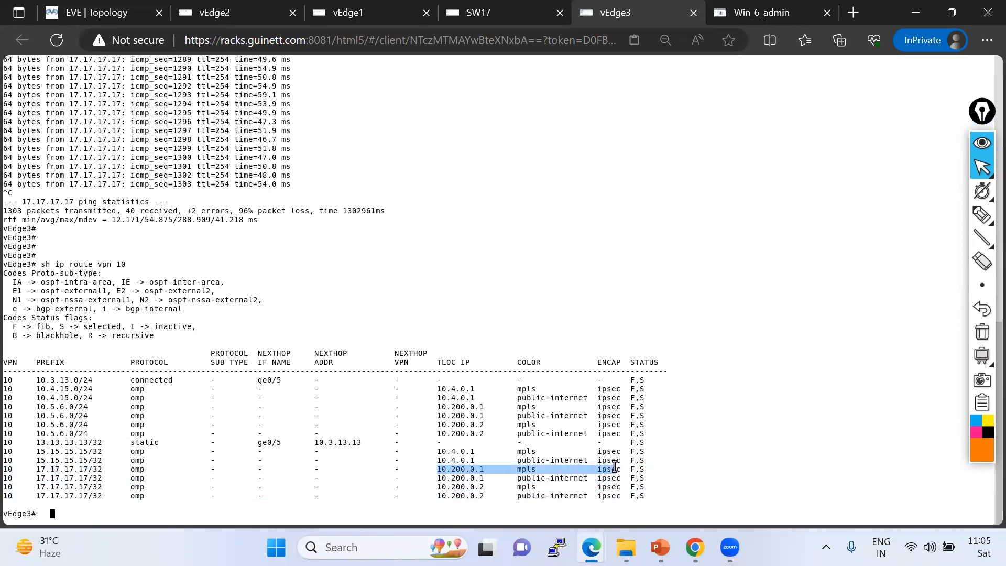
drag(443, 479, 584, 477)
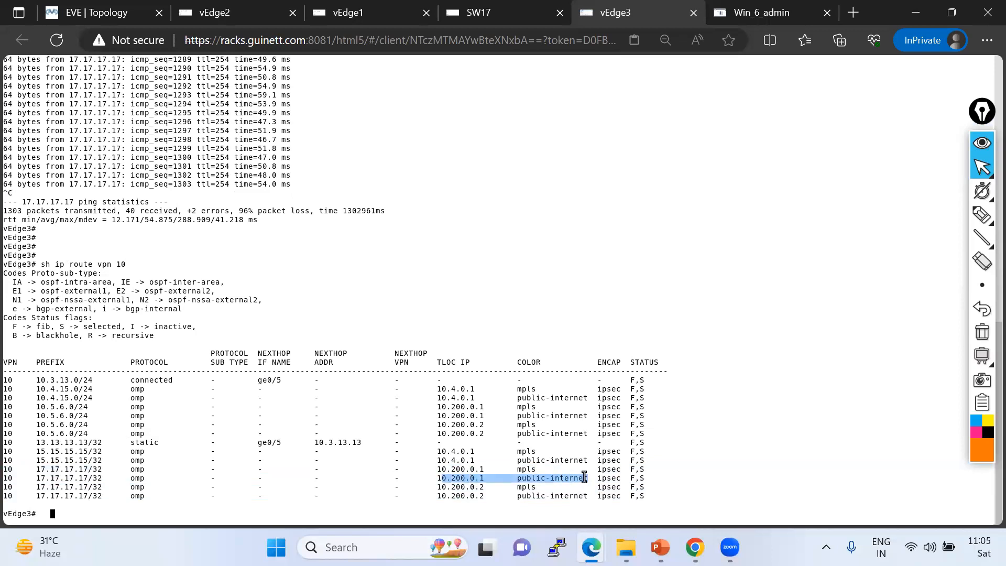
drag(443, 486, 558, 488)
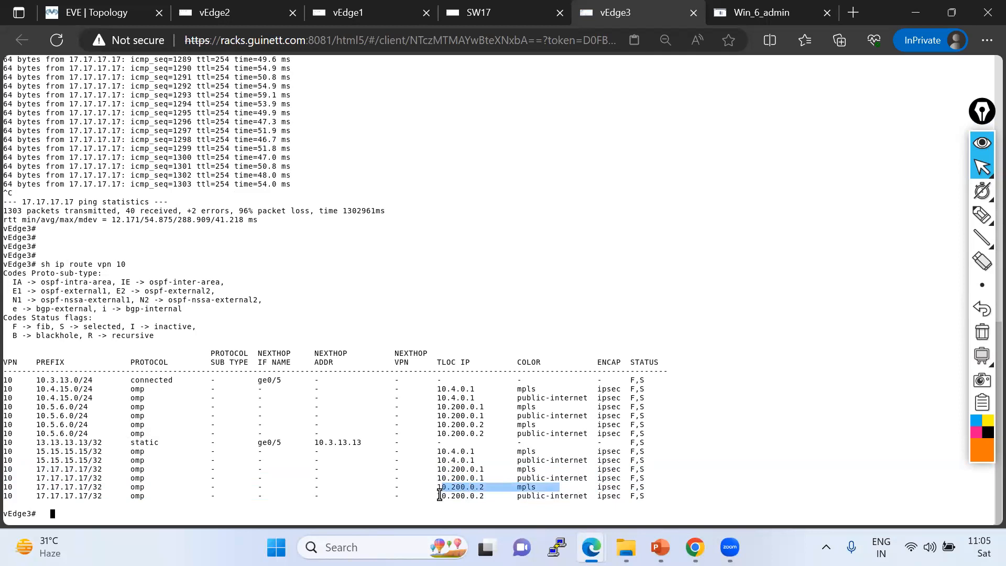
drag(436, 496, 605, 499)
drag(433, 469, 660, 496)
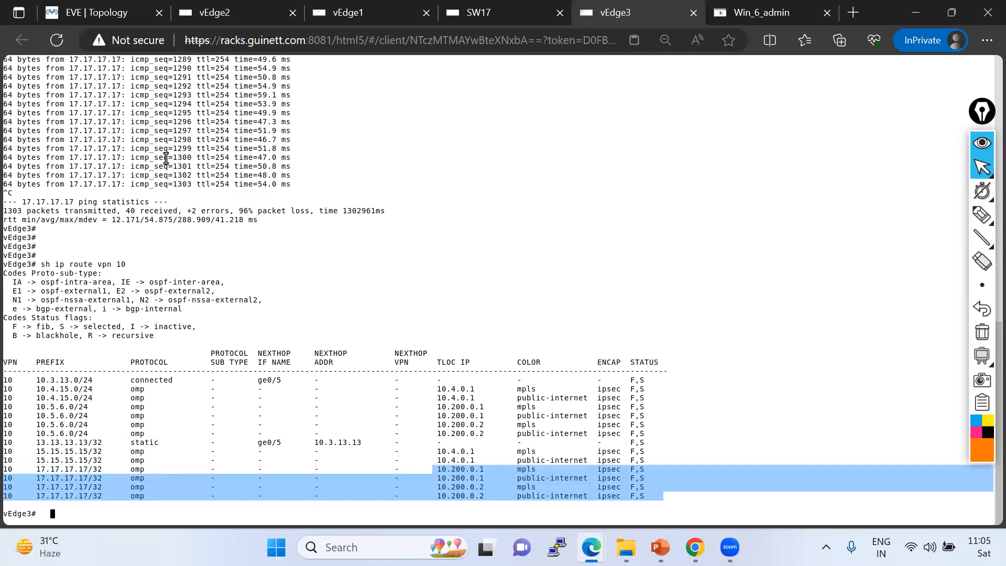
click(78, 14)
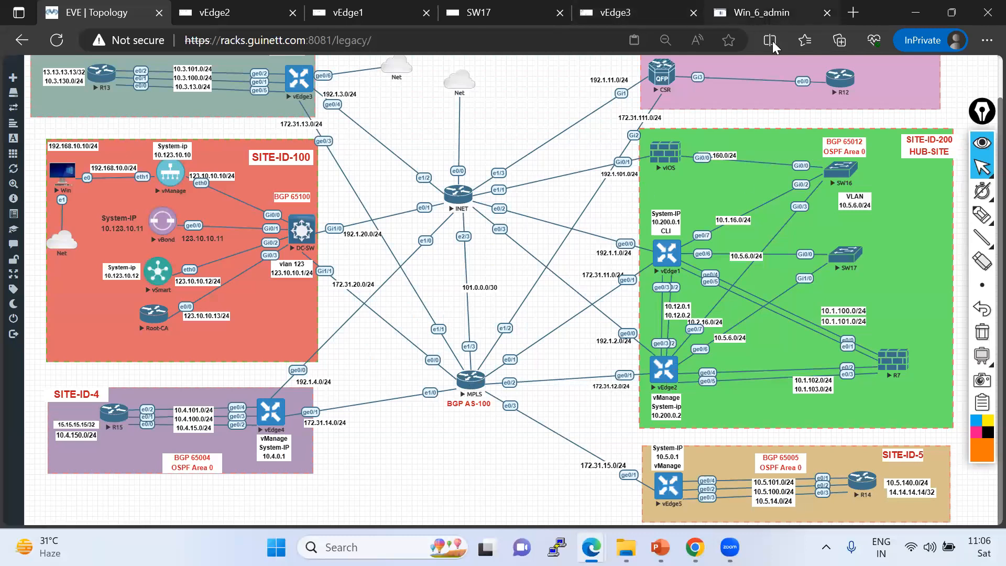
click(757, 13)
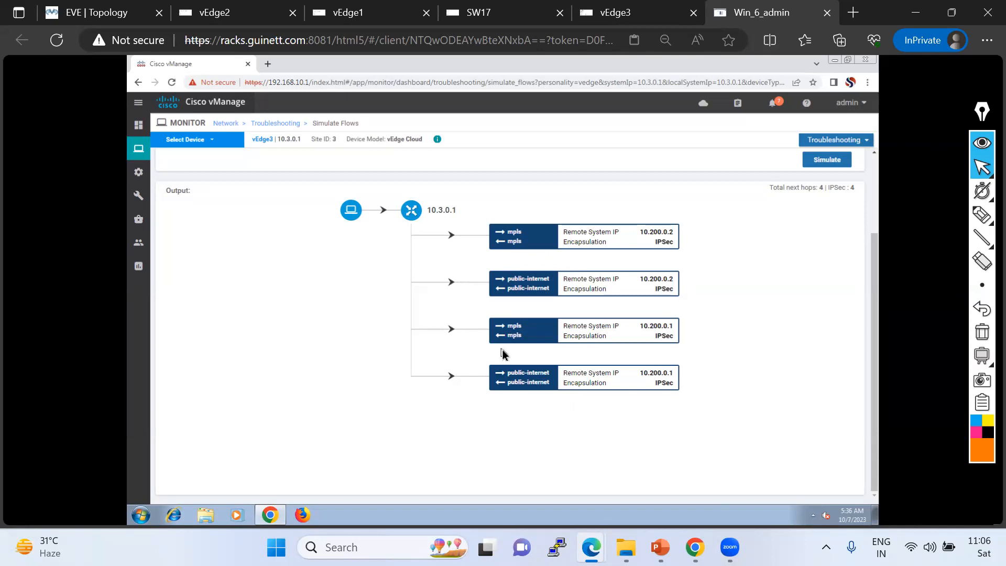
click(109, 13)
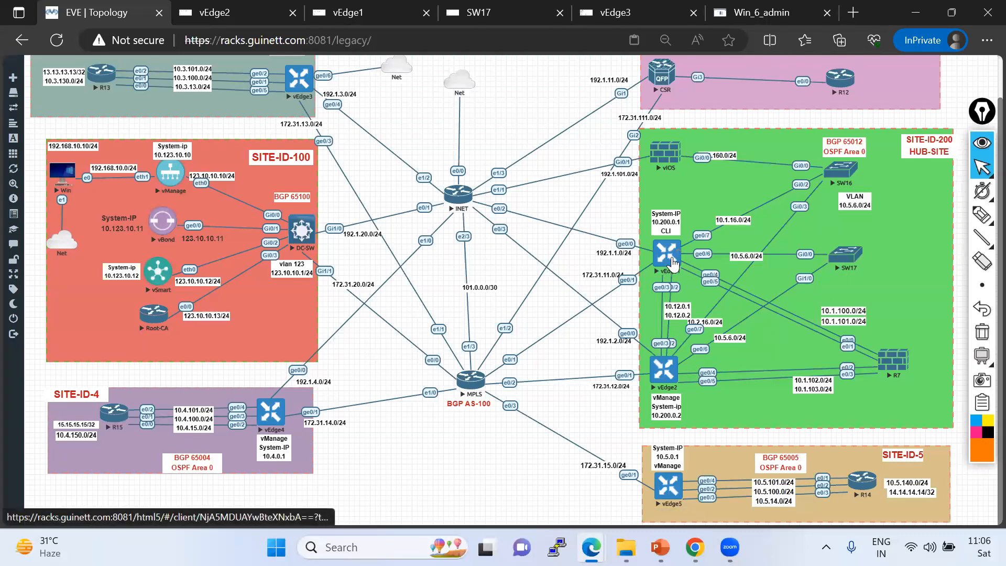
mouse_move(985, 219)
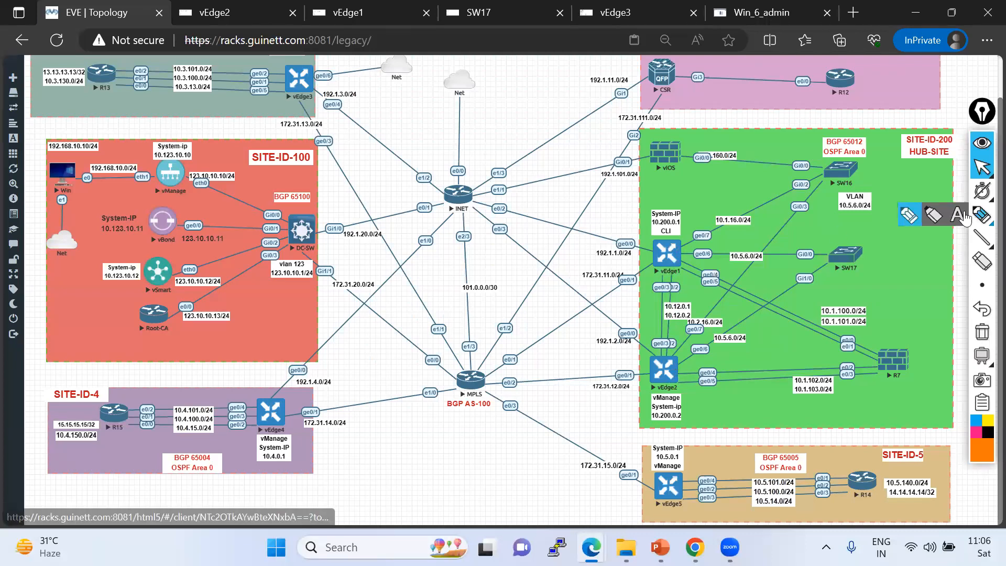
click(911, 217)
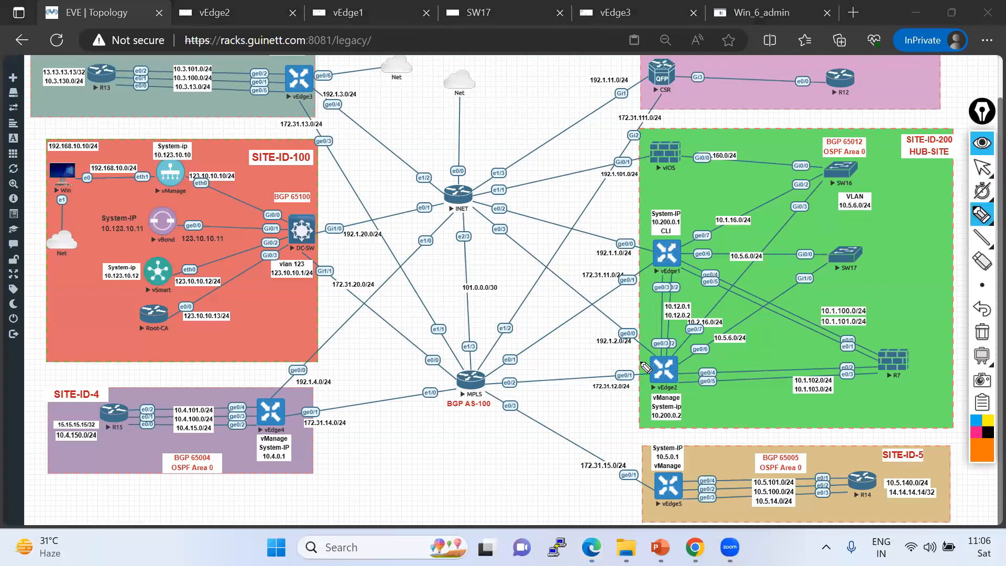
mouse_move(554, 273)
mouse_down()
mouse_move(659, 365)
mouse_move(504, 372)
mouse_up()
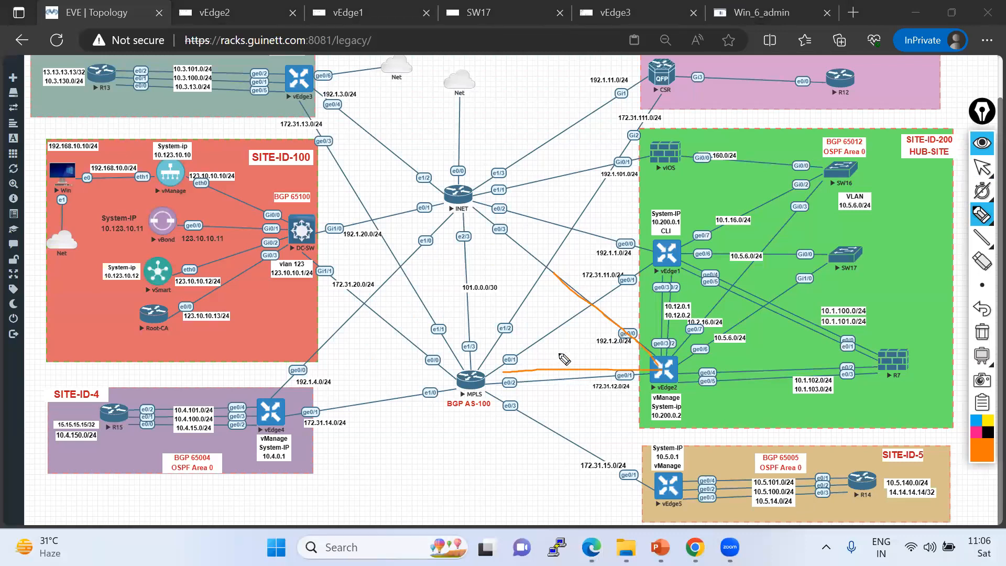
mouse_move(101, 76)
mouse_down()
mouse_move(309, 92)
mouse_move(375, 113)
mouse_up()
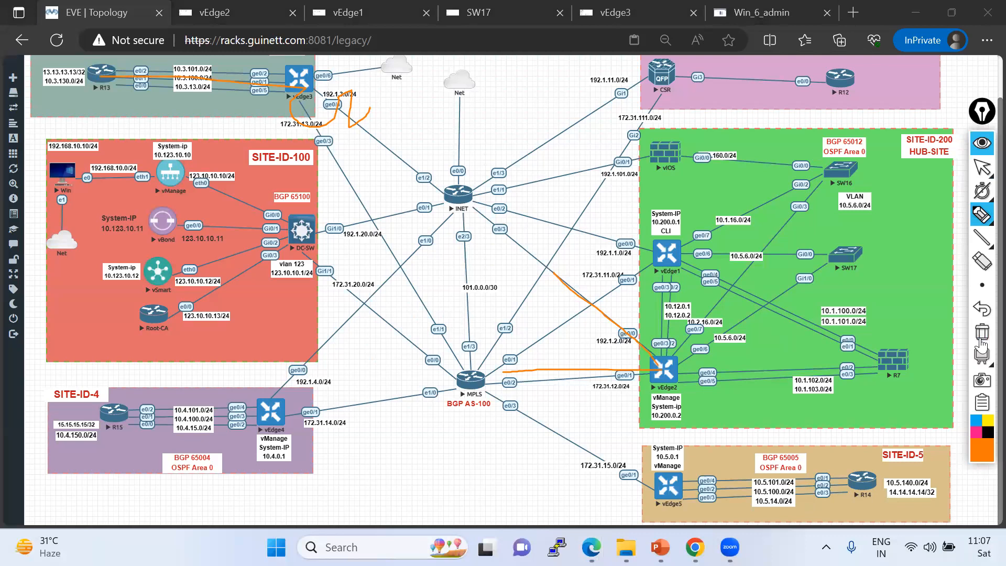
click(982, 168)
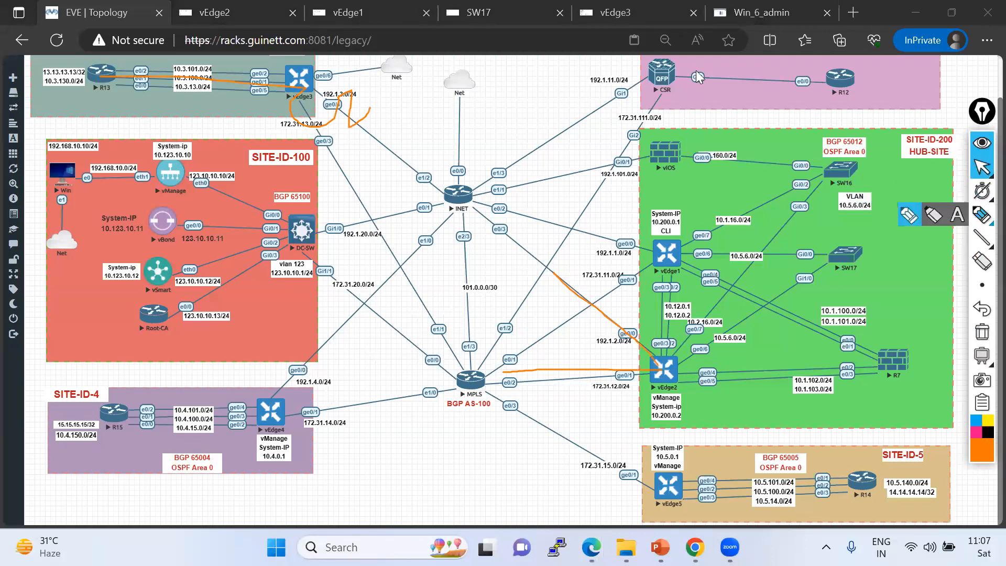
Open the Simulate Flows troubleshooting page for vEdge1 from the vManage network monitor.
click(751, 14)
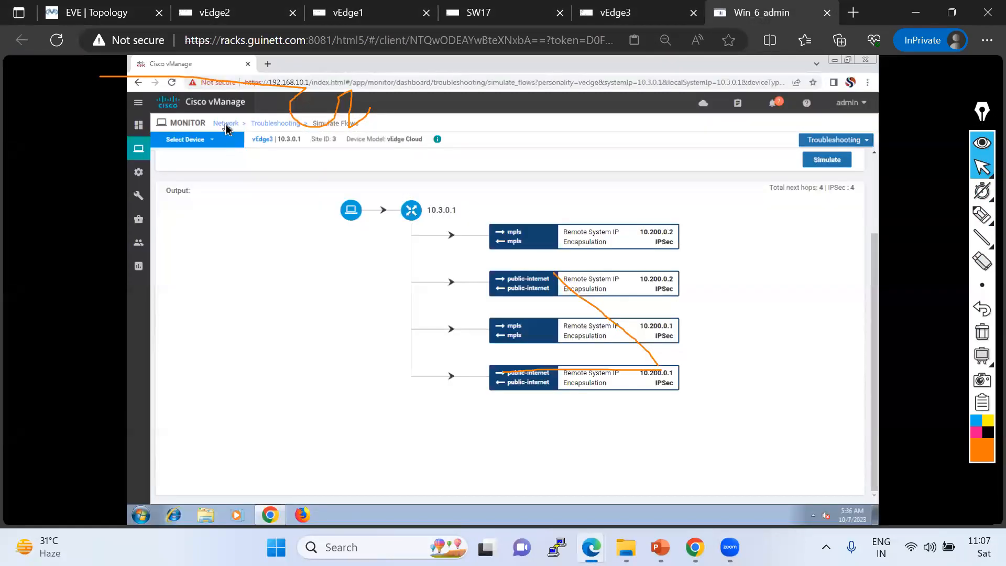
click(226, 124)
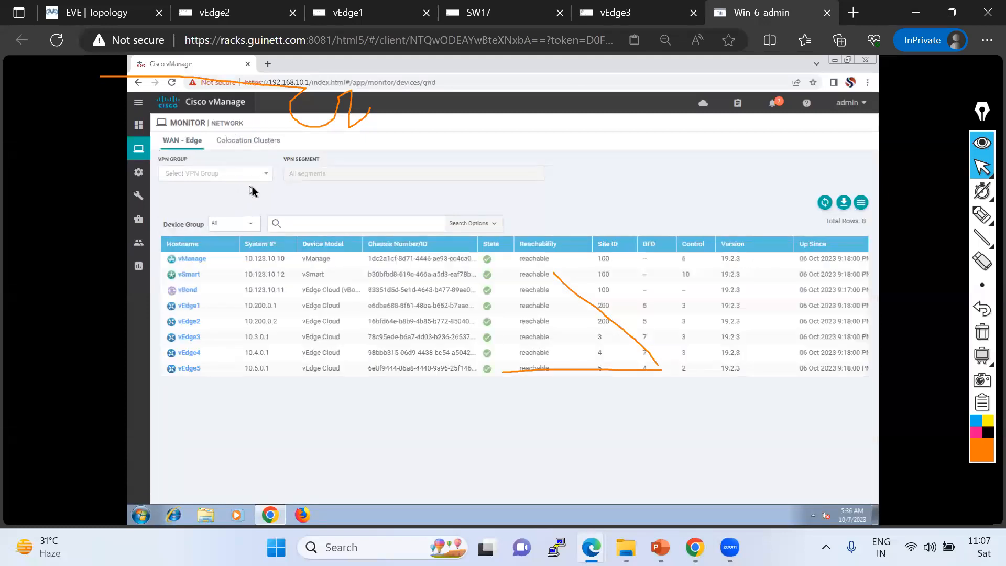
click(189, 309)
scroll(207, 485, down, 2)
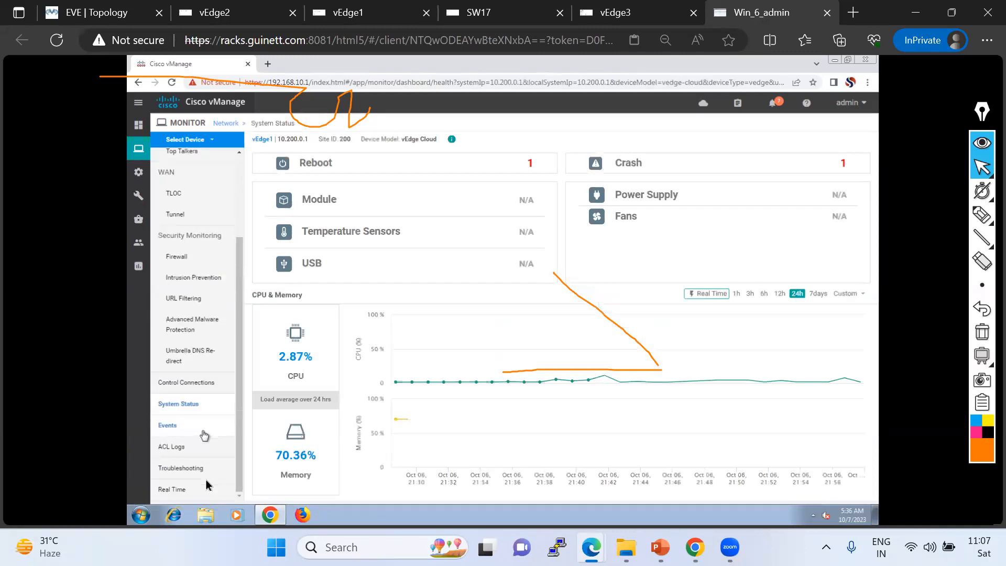
click(181, 468)
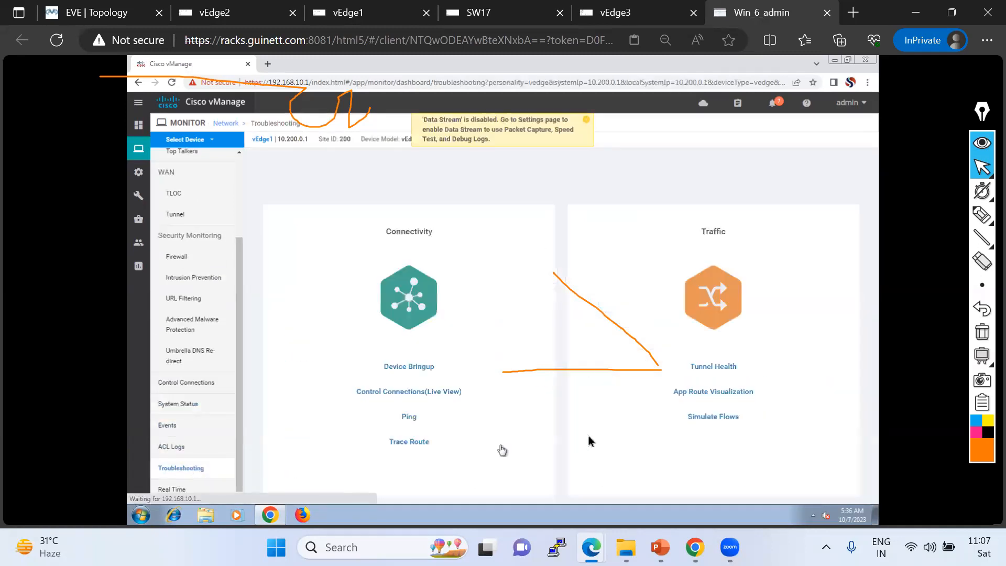
click(711, 418)
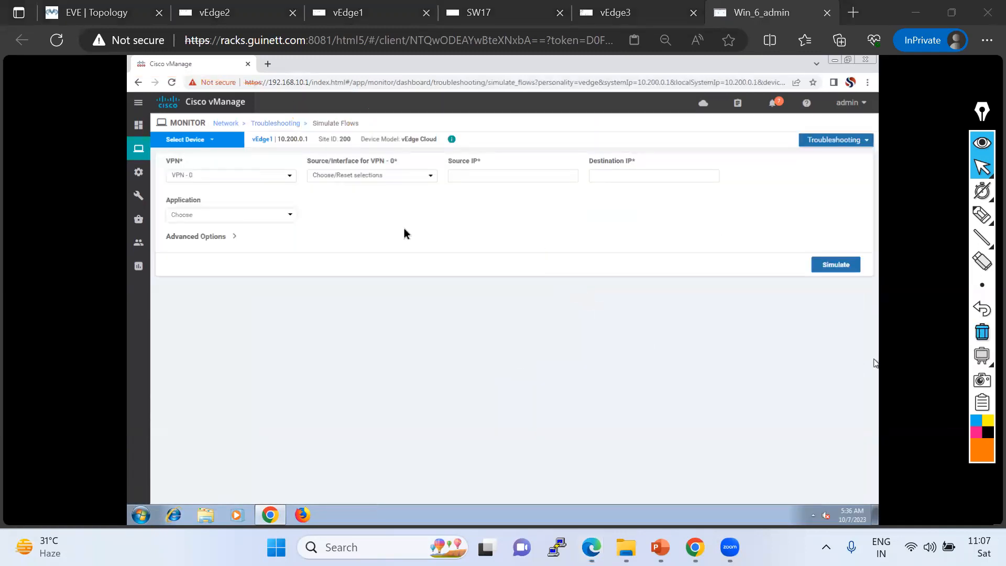
Simulate a VPN 10 flow from vEdge1's ge0/6 interface to destination 13.13.13.13.
click(287, 177)
click(226, 197)
click(381, 178)
click(357, 198)
click(614, 177)
text(13.13.13.13)
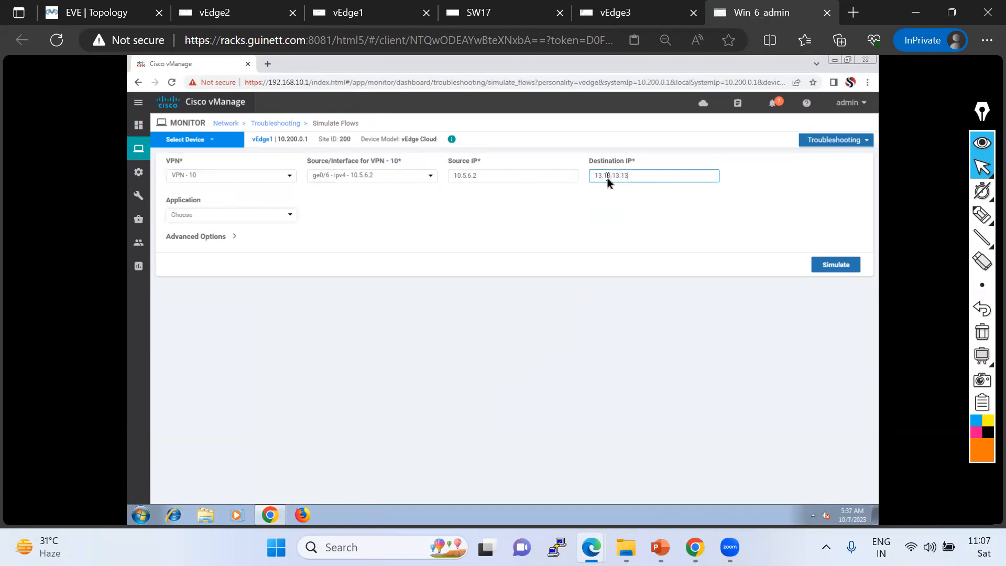
click(832, 264)
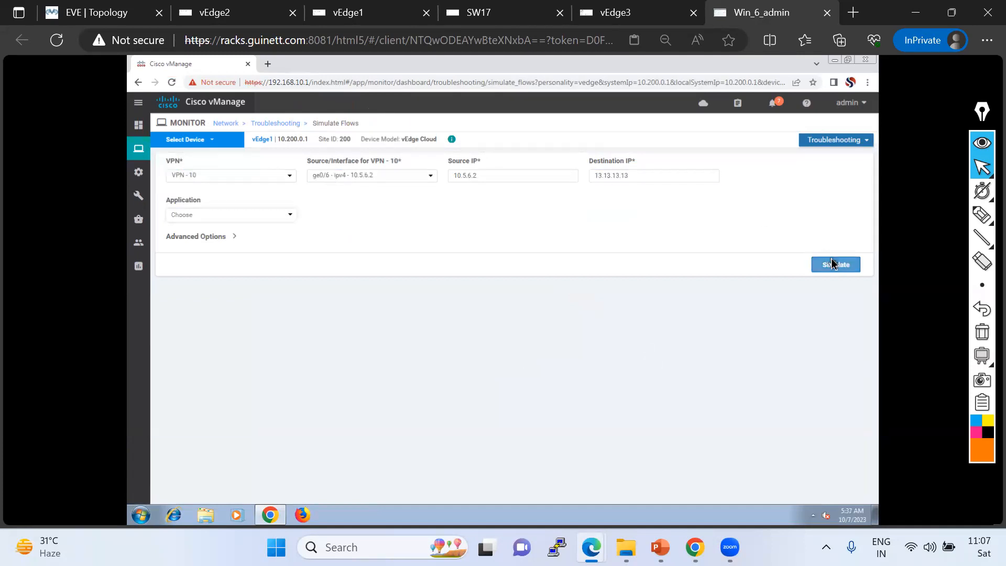
scroll(822, 278, down, 2)
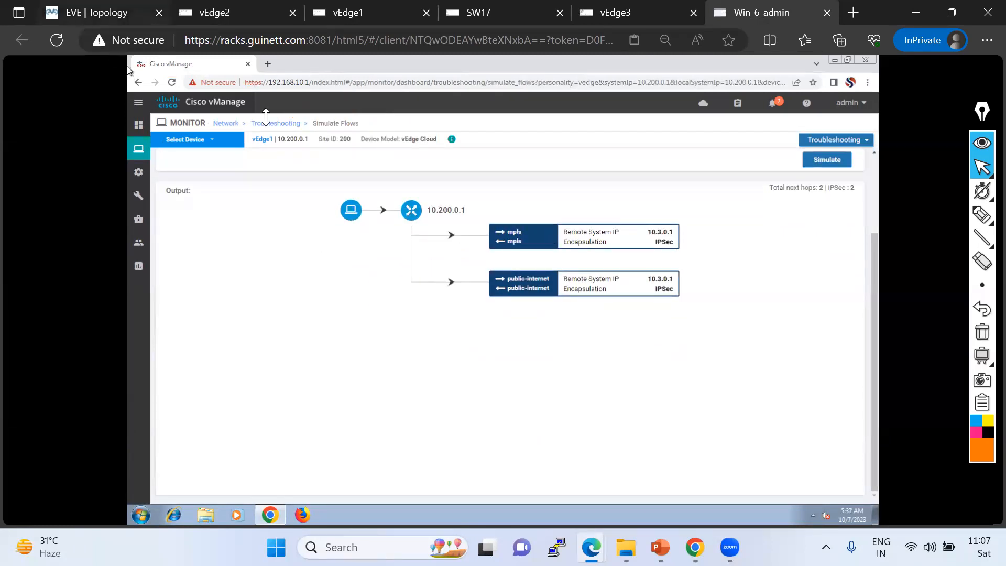
click(89, 12)
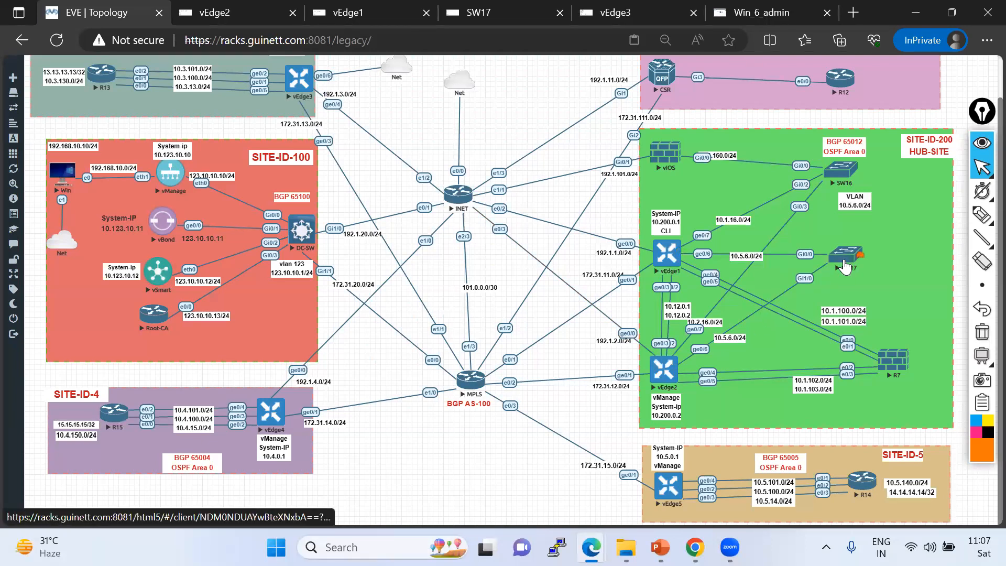
click(982, 214)
drag(666, 375, 839, 262)
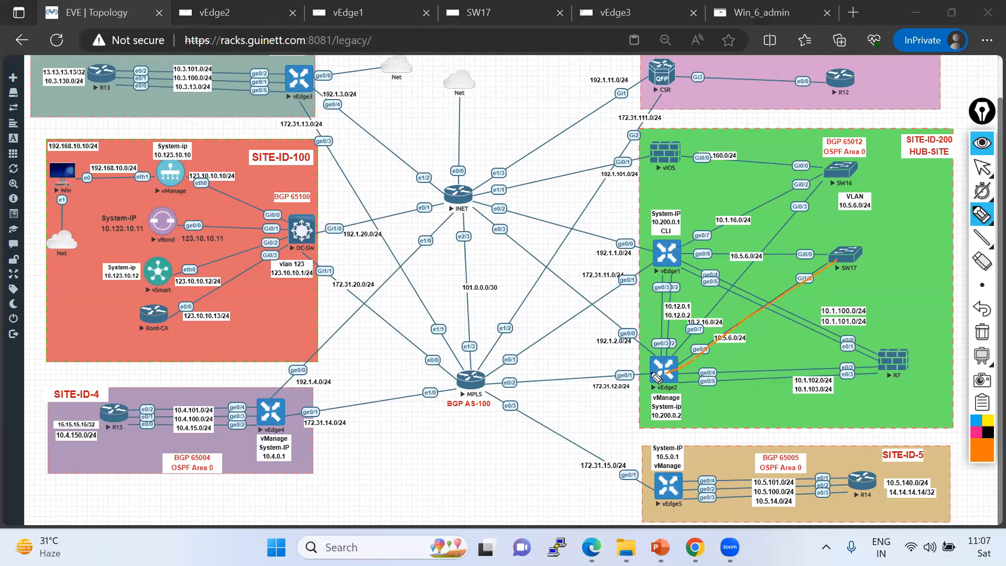
mouse_move(666, 372)
mouse_down()
mouse_move(675, 366)
mouse_move(665, 368)
mouse_up()
mouse_move(95, 84)
mouse_down()
mouse_move(111, 95)
mouse_move(290, 92)
mouse_up()
drag(138, 424, 289, 418)
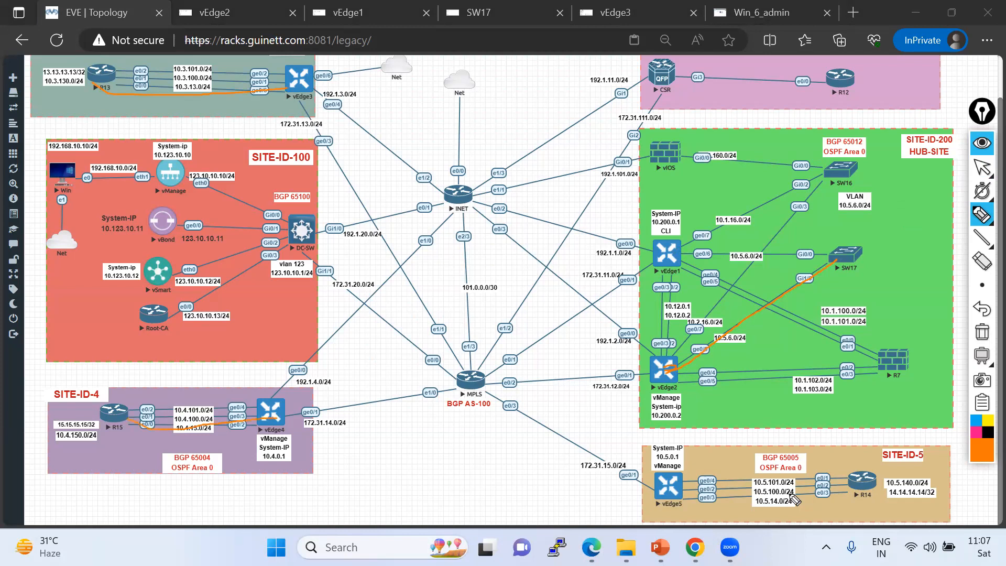
drag(664, 500, 851, 495)
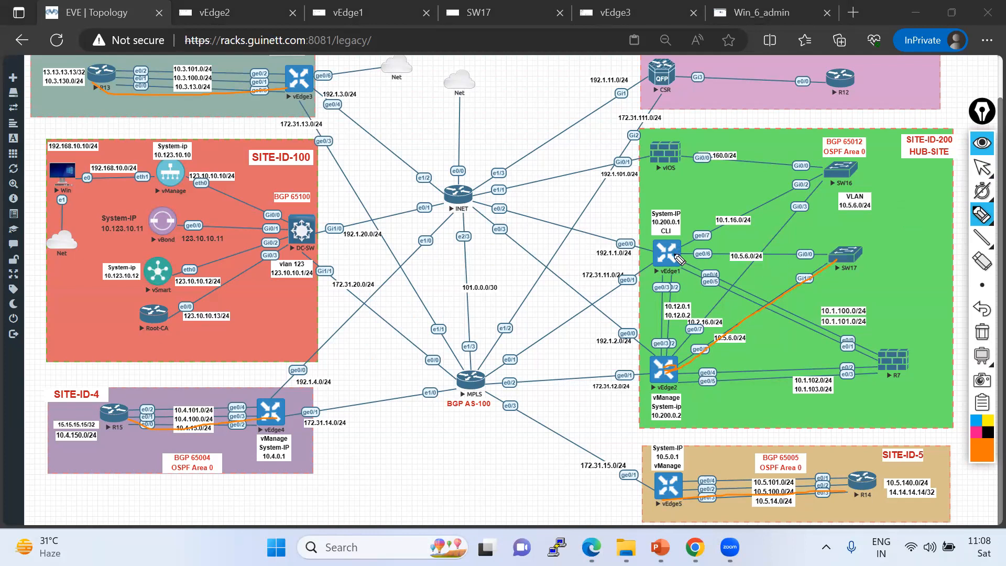
drag(734, 256, 674, 254)
click(982, 168)
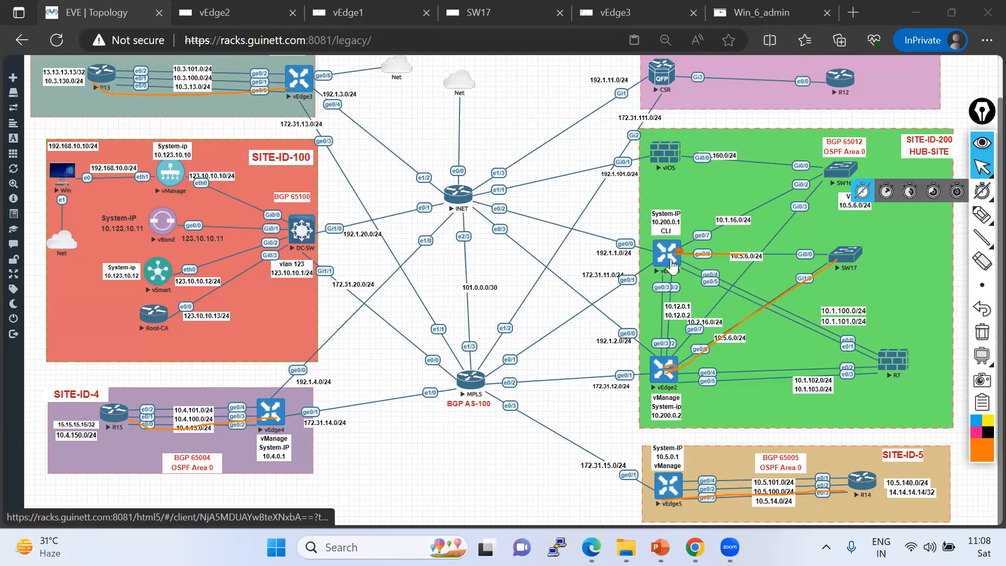
click(342, 13)
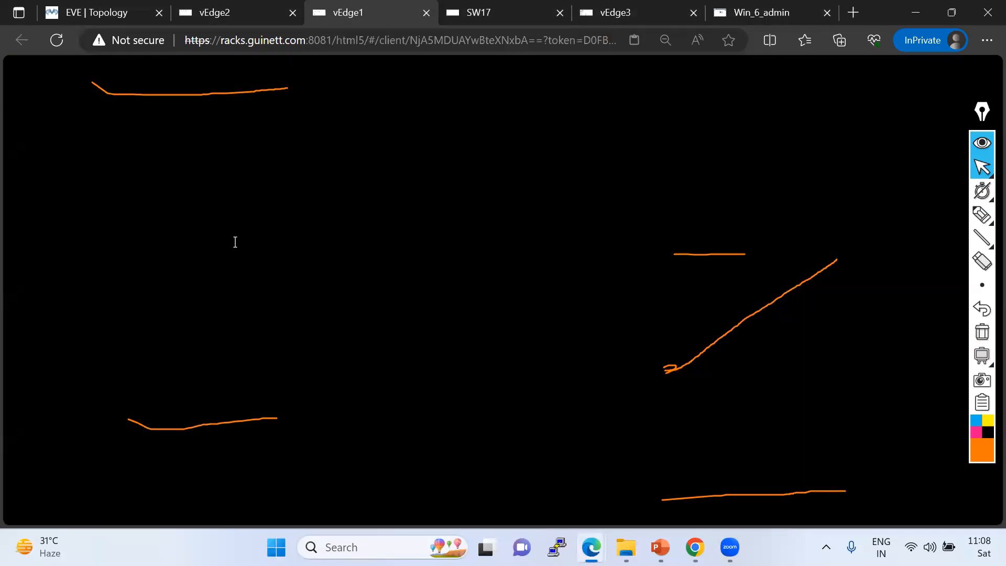
Display vEdge1's VPN 10 routing table on its console.
key(Return)
key(Return)
key(Return)
key(Return)
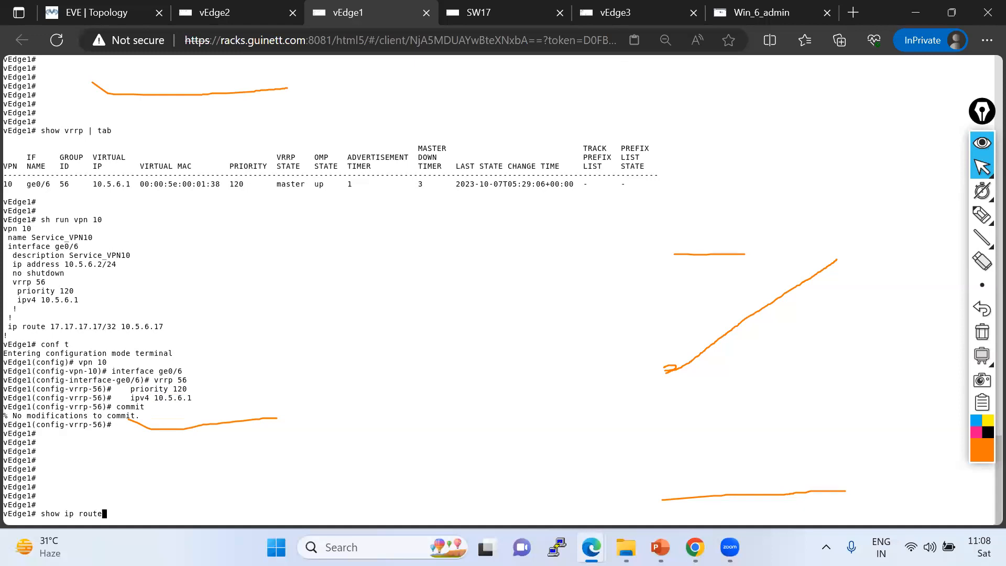
key(Return)
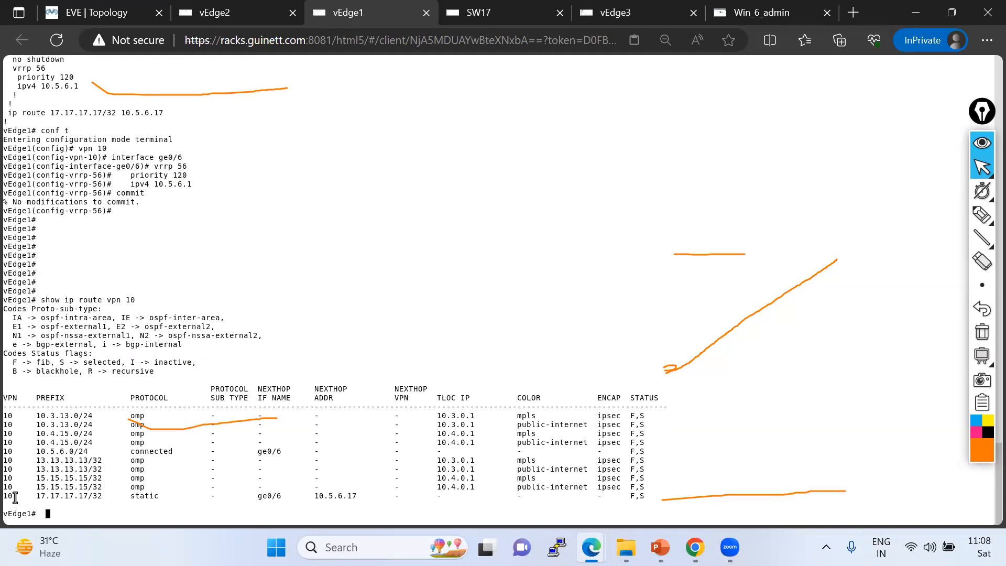
Select the 17.17.17.17/32 static route entry through ge0/6 in vEdge1's VPN 10 routing table.
drag(15, 496, 655, 497)
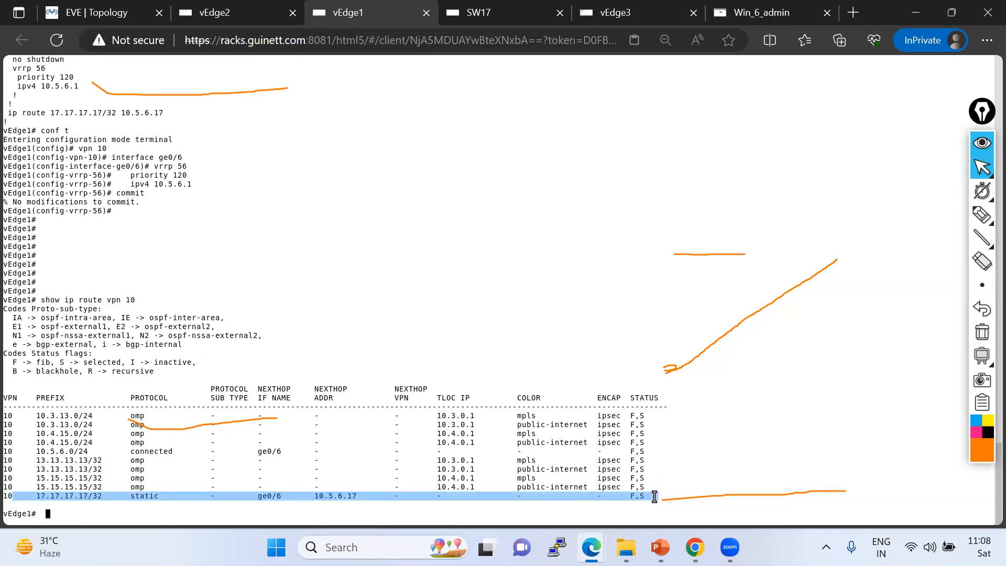
click(7, 495)
drag(7, 494, 655, 494)
click(982, 332)
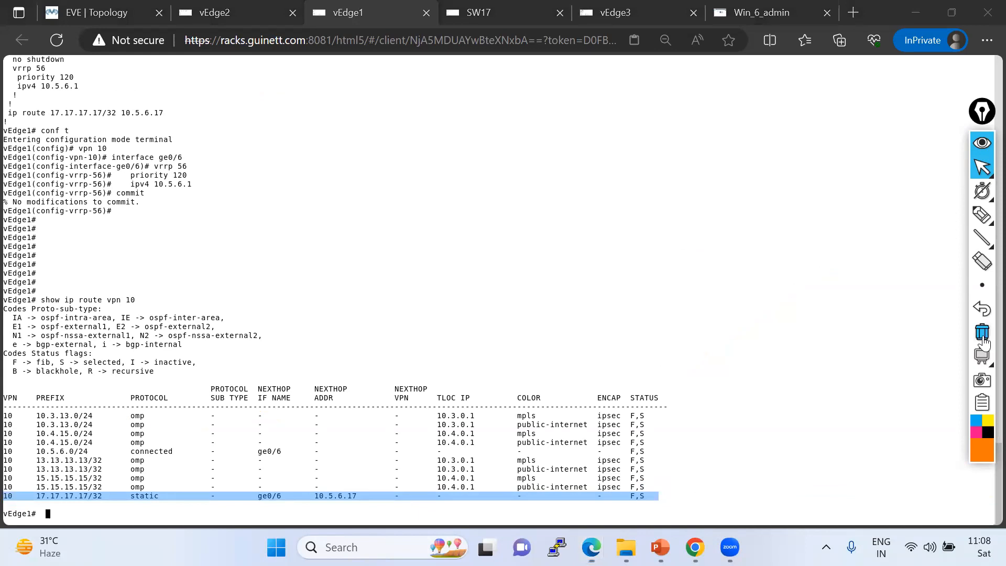
Switch to the EVE topology and examine the hub-site connection between vEdge1 and vEdge2.
click(95, 12)
click(973, 212)
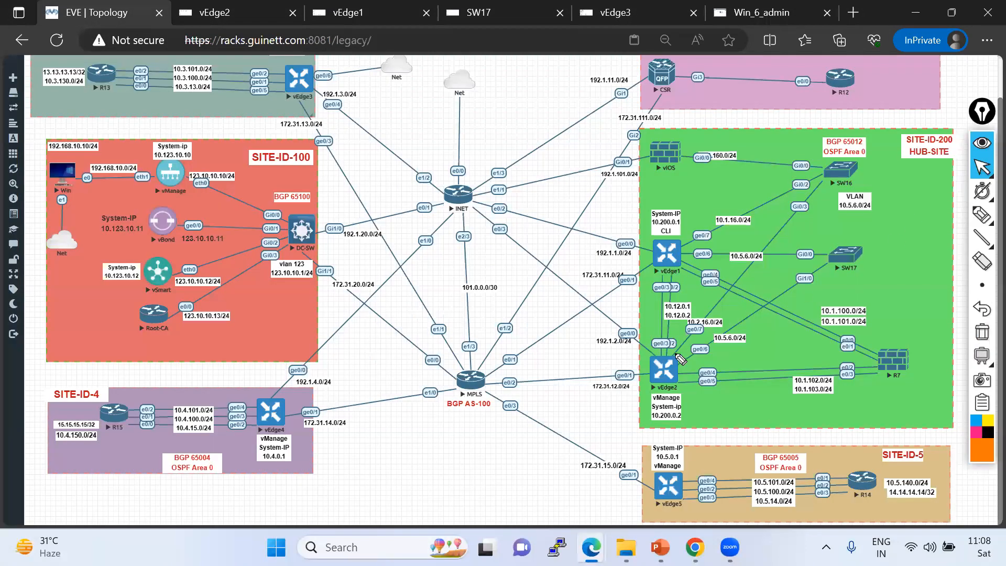
mouse_move(676, 364)
mouse_down()
mouse_move(623, 280)
mouse_move(668, 254)
mouse_up()
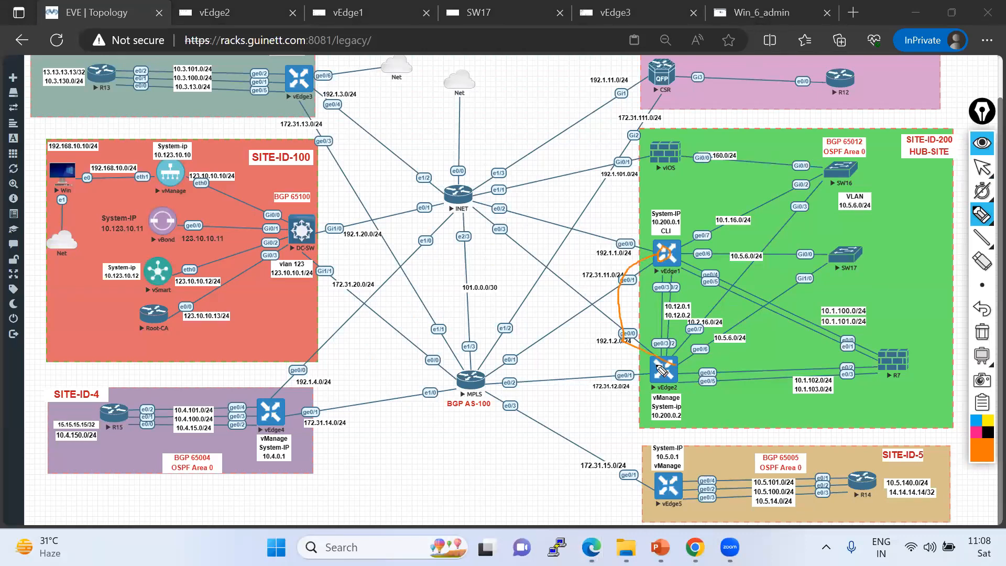